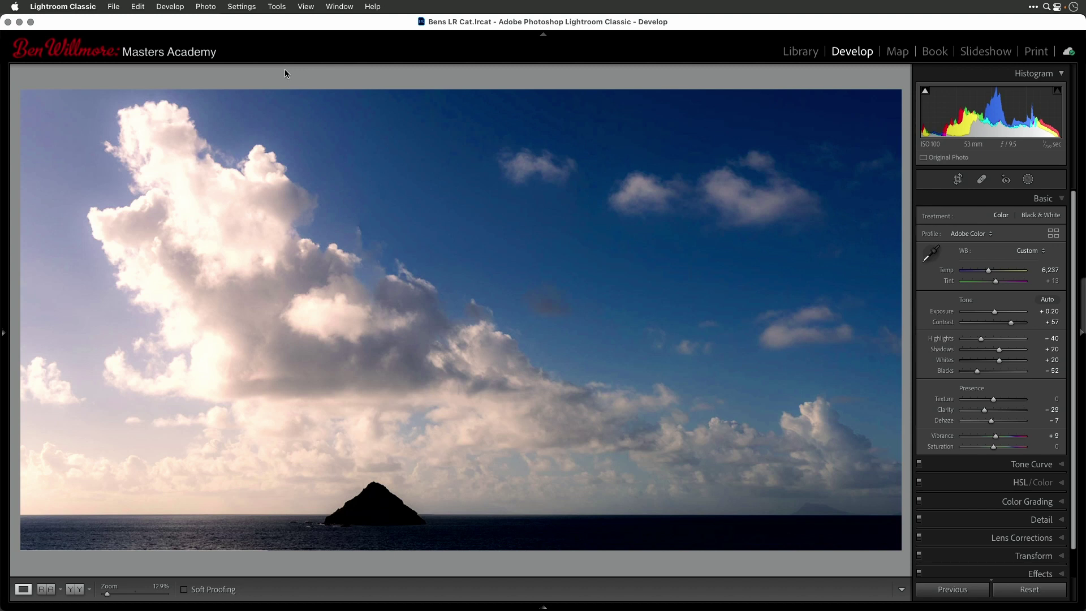
Check the Smart Previews option for image editing in the Performance preferences and close the preferences
{"action": "left_click", "coordinate": [65, 7]}
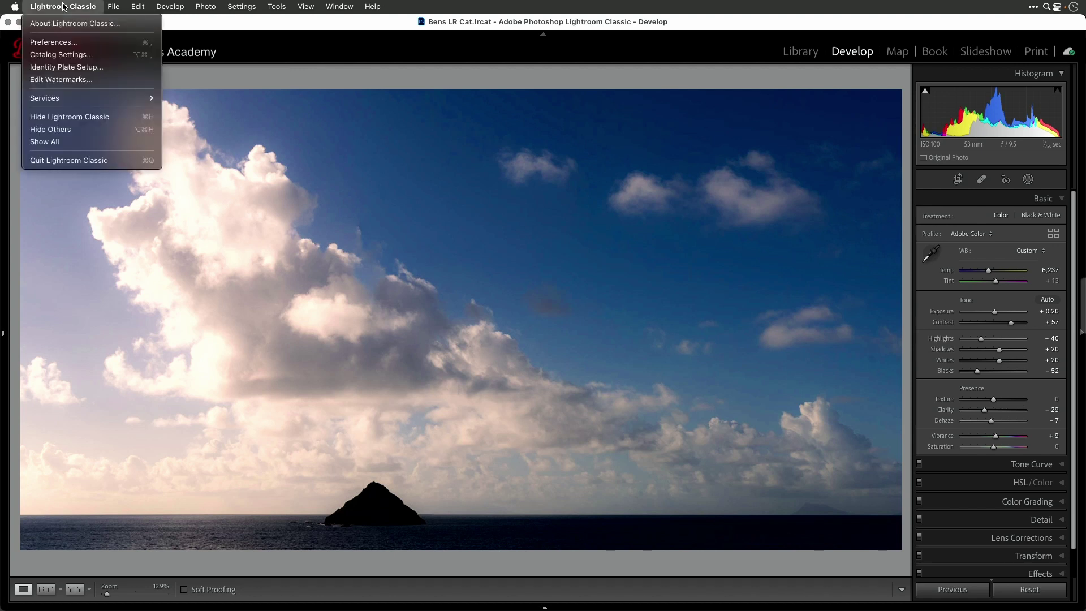
{"action": "left_click", "coordinate": [50, 42]}
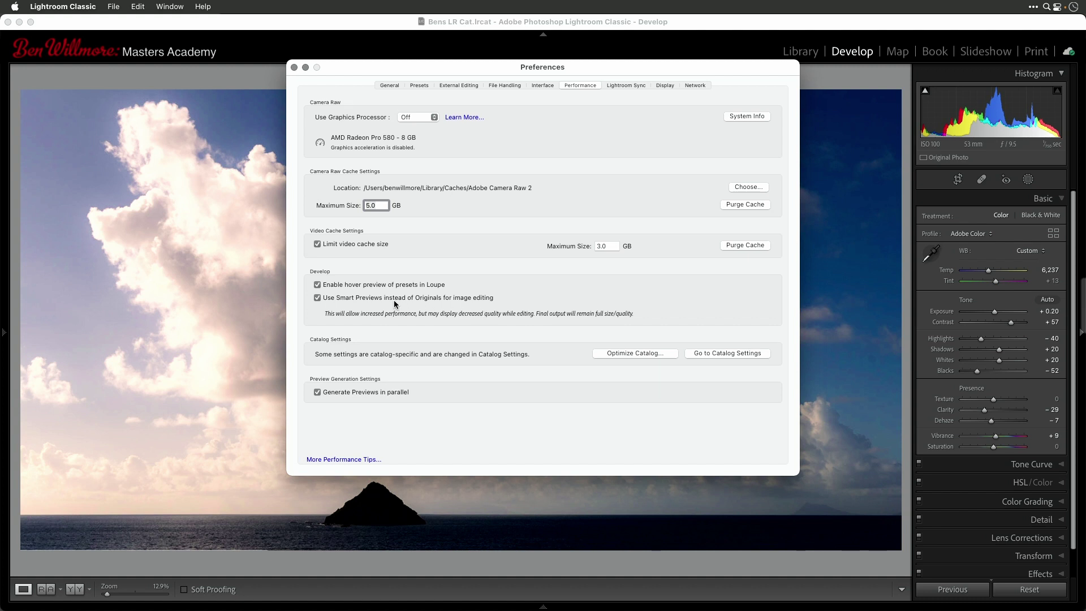
{"action": "left_click", "coordinate": [294, 68]}
Inspect the blue sky at 200% zoom and activate the Spot Removal tool in Heal mode
{"action": "left_click", "coordinate": [583, 223]}
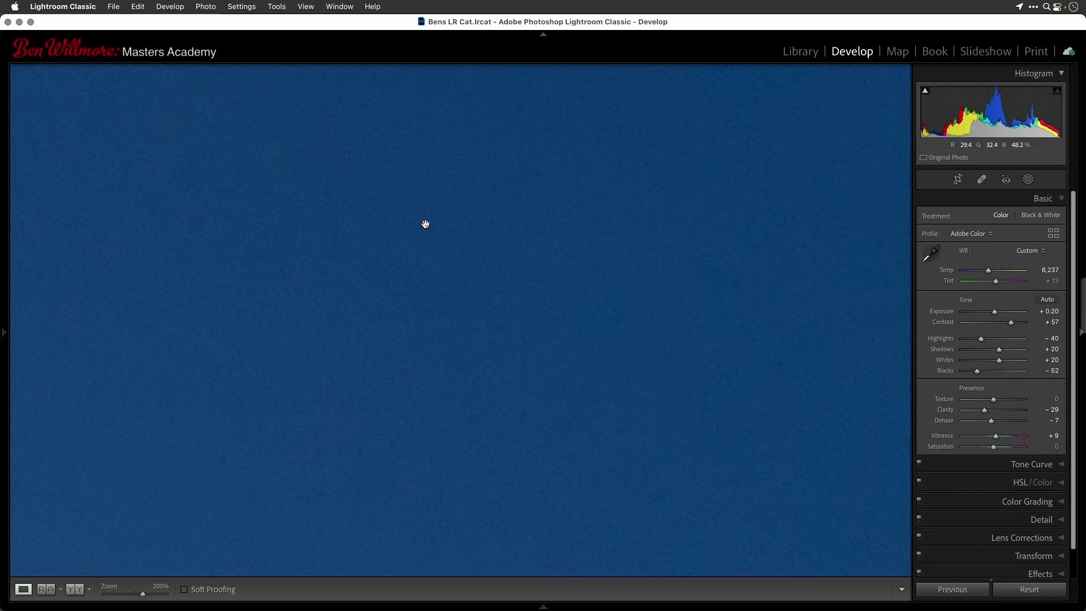
{"action": "left_click", "coordinate": [548, 334]}
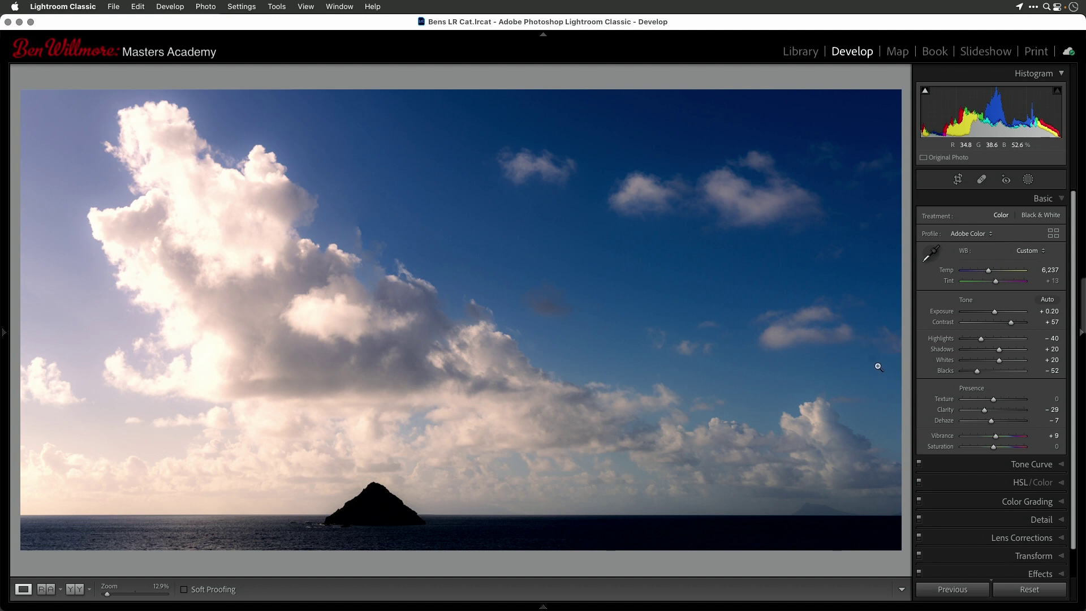
{"action": "left_click", "coordinate": [981, 180]}
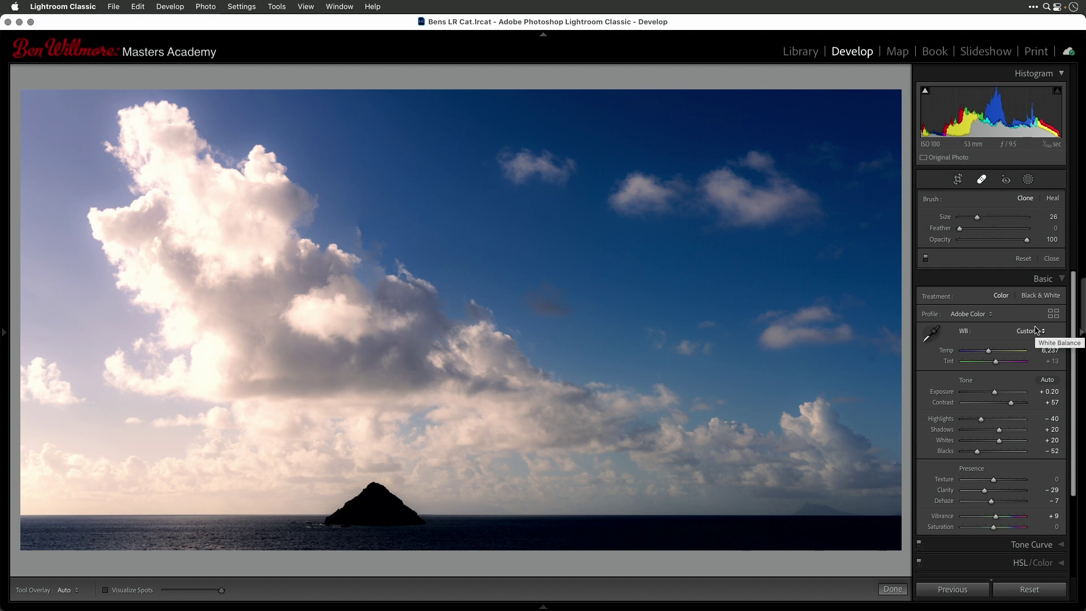
{"action": "key", "text": "shift+q"}
{"action": "key", "text": "shift+q"}
{"action": "key", "text": "shift+q"}
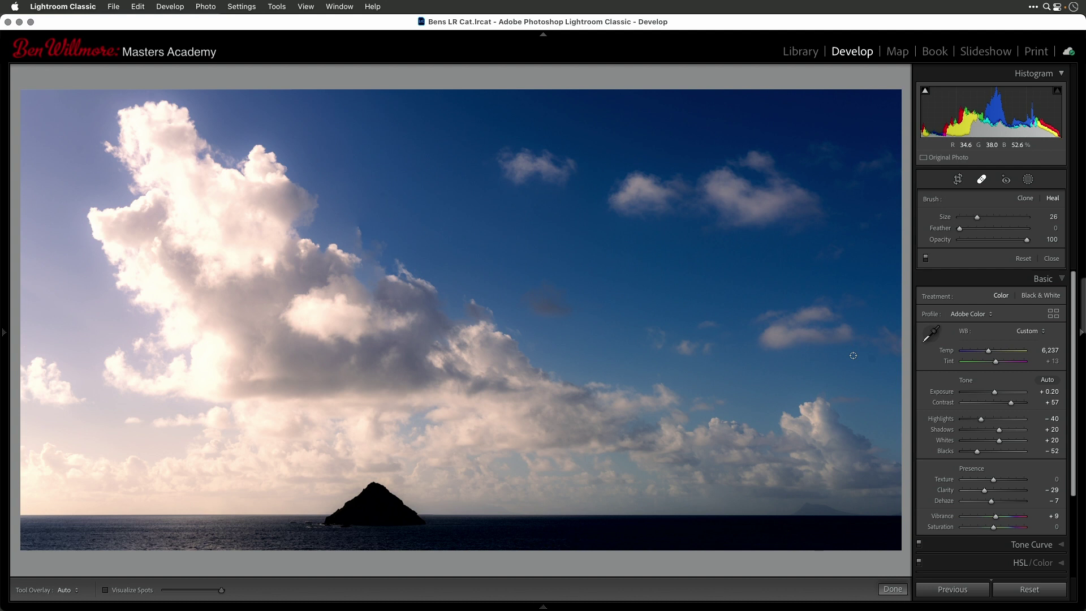
Enlarge the healing brush to size 50 and heal the dust spot in the sky near the photo's right edge
{"action": "scroll", "coordinate": [853, 355], "scroll_direction": "up", "scroll_amount": 5}
{"action": "scroll", "coordinate": [853, 355], "scroll_direction": "down", "scroll_amount": 8}
{"action": "scroll", "coordinate": [853, 356], "scroll_direction": "up", "scroll_amount": 6}
{"action": "scroll", "coordinate": [852, 356], "scroll_direction": "up", "scroll_amount": 3}
{"action": "scroll", "coordinate": [852, 355], "scroll_direction": "down", "scroll_amount": 6}
{"action": "scroll", "coordinate": [853, 355], "scroll_direction": "down", "scroll_amount": 2}
{"action": "scroll", "coordinate": [781, 277], "scroll_direction": "down", "scroll_amount": 8}
{"action": "scroll", "coordinate": [781, 277], "scroll_direction": "up", "scroll_amount": 8}
{"action": "scroll", "coordinate": [781, 276], "scroll_direction": "down", "scroll_amount": 8}
{"action": "scroll", "coordinate": [877, 364], "scroll_direction": "up", "scroll_amount": 2}
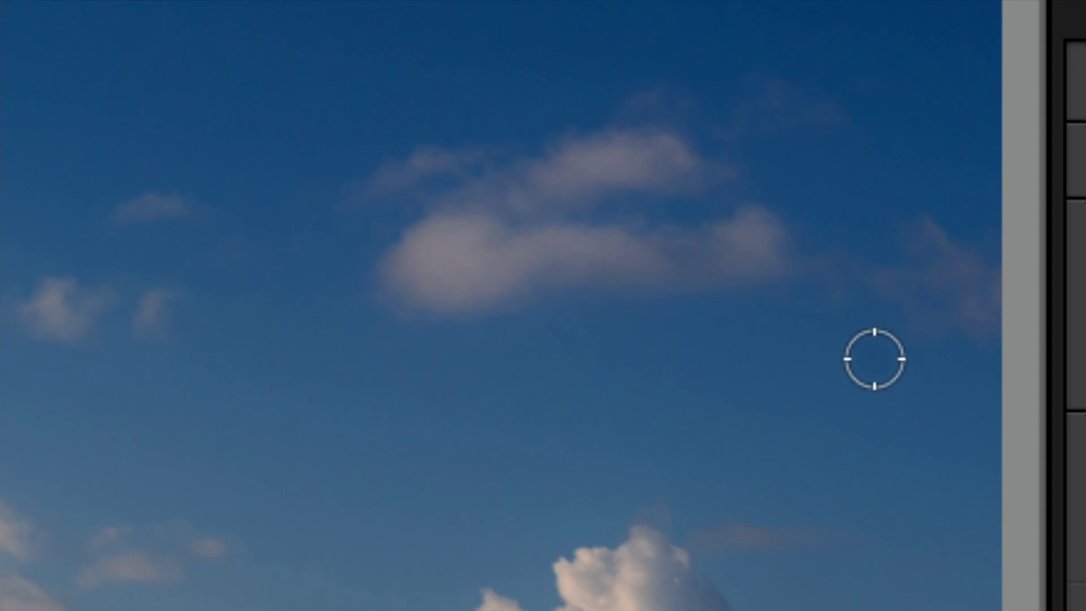
{"action": "left_click", "coordinate": [875, 358]}
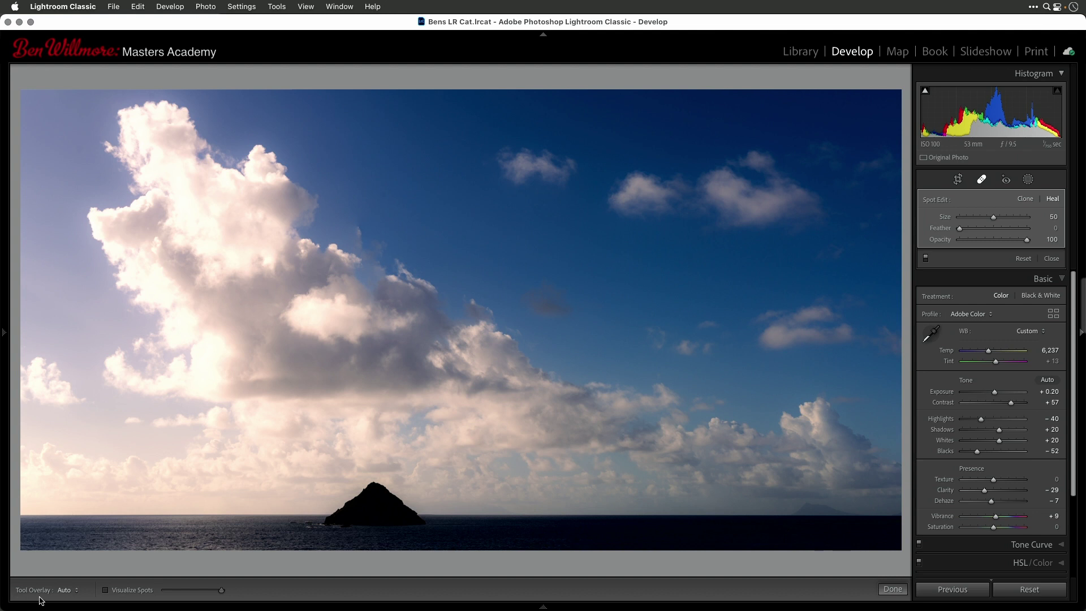
Keep the tool overlay on Auto and turn on Visualize Spots with the threshold at its maximum
{"action": "left_click", "coordinate": [65, 590]}
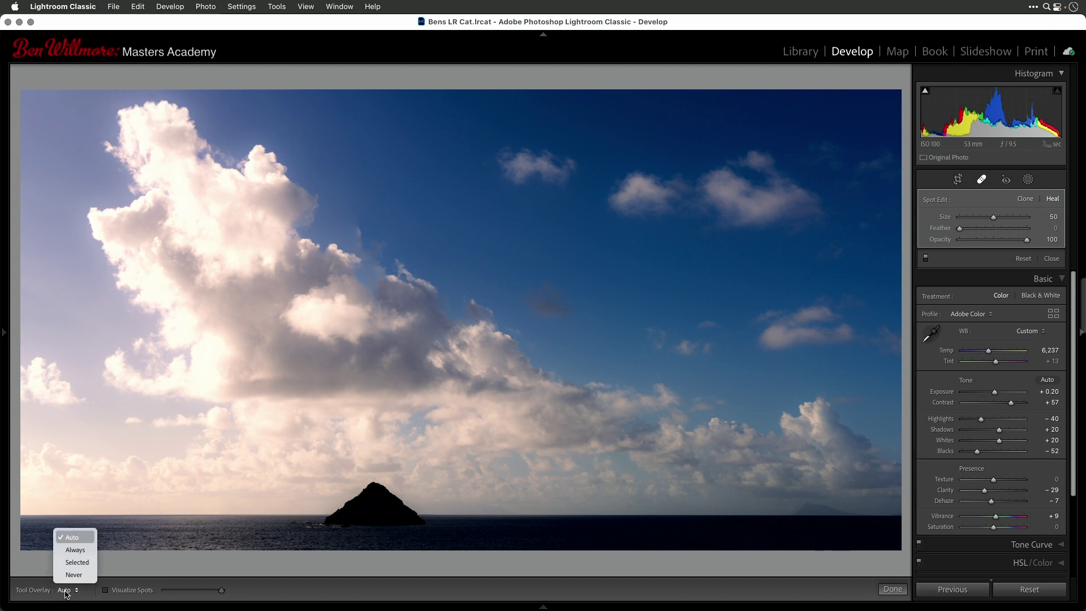
{"action": "left_click", "coordinate": [84, 541]}
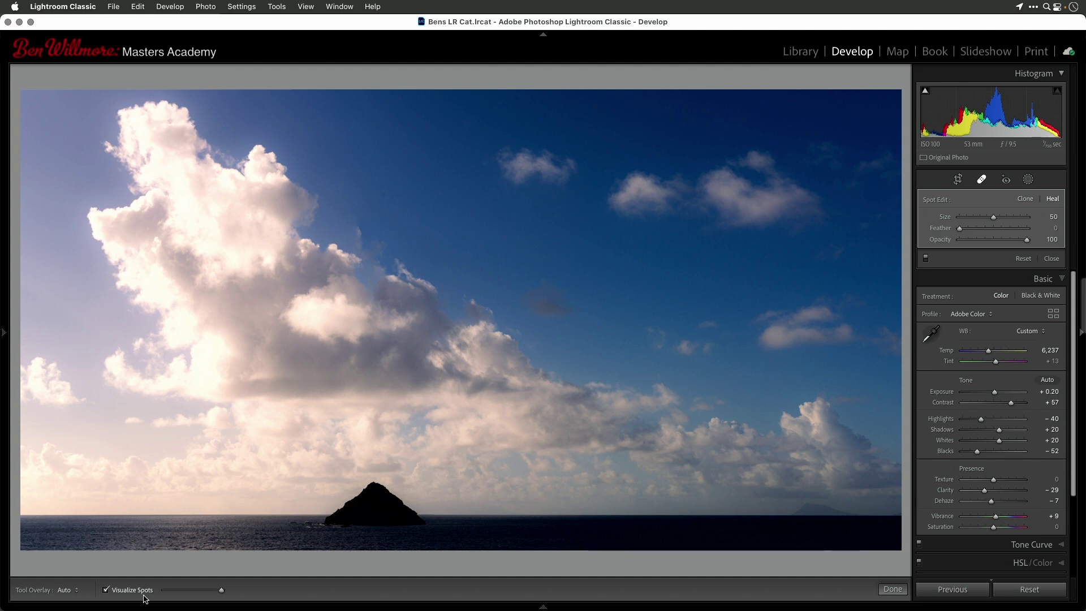
{"action": "left_click", "coordinate": [144, 595]}
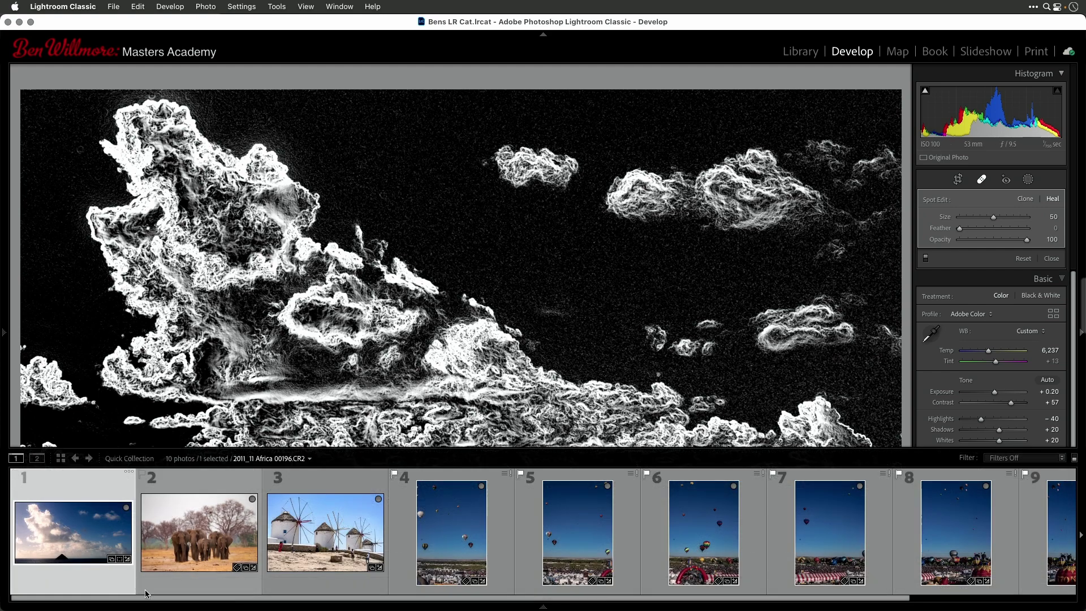
{"action": "mouse_move", "coordinate": [221, 590]}
{"action": "left_mouse_down"}
{"action": "mouse_move", "coordinate": [173, 589]}
{"action": "mouse_move", "coordinate": [222, 586]}
{"action": "left_mouse_up"}
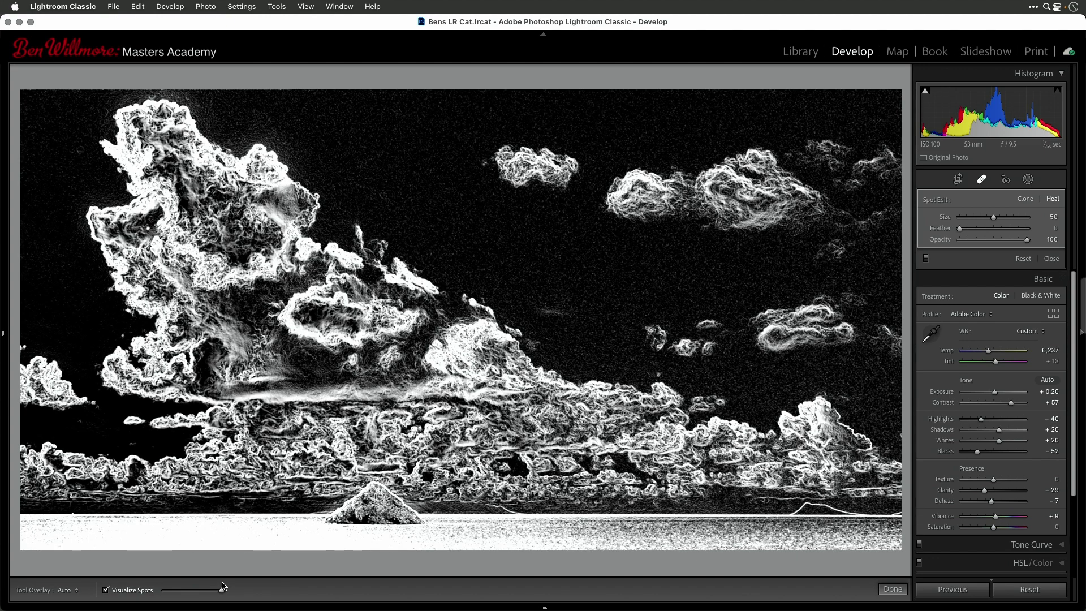
Compare the sky with and without Visualize Spots and heal the spot in the open sky beside the large cloud
{"action": "left_click", "coordinate": [833, 359]}
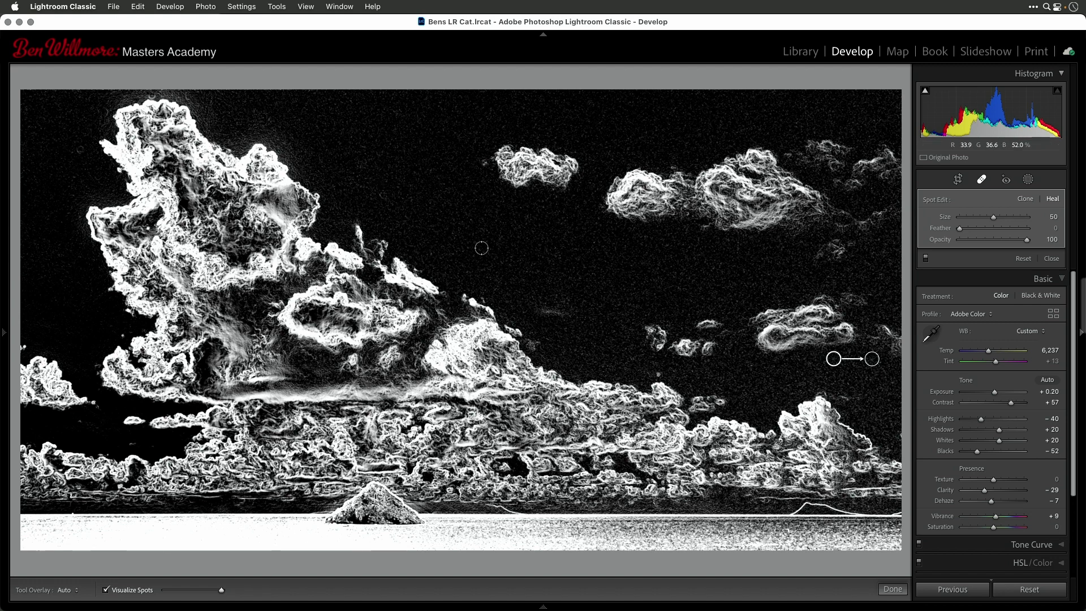
{"action": "key", "text": "a"}
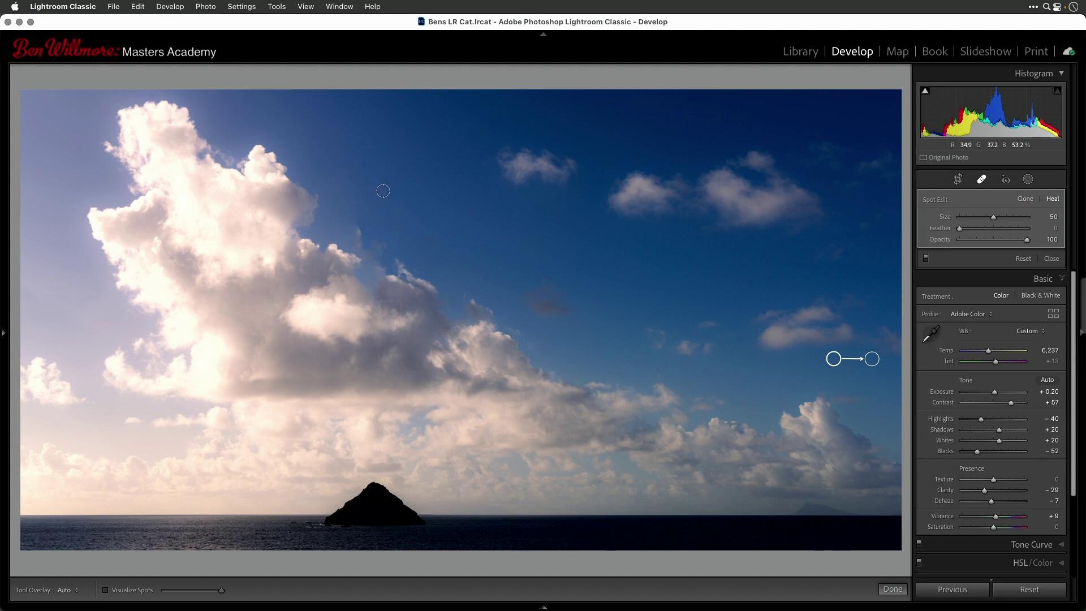
{"action": "key", "text": "a"}
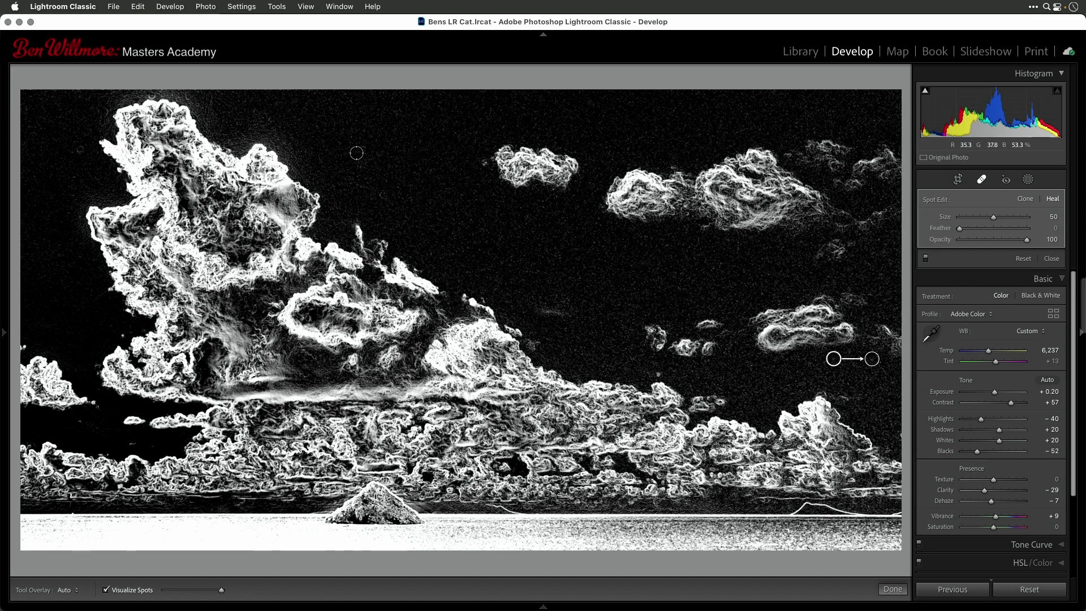
{"action": "left_click", "coordinate": [383, 194]}
{"action": "mouse_move", "coordinate": [221, 590]}
{"action": "left_mouse_down"}
{"action": "mouse_move", "coordinate": [203, 591]}
{"action": "mouse_move", "coordinate": [222, 590]}
{"action": "left_mouse_up"}
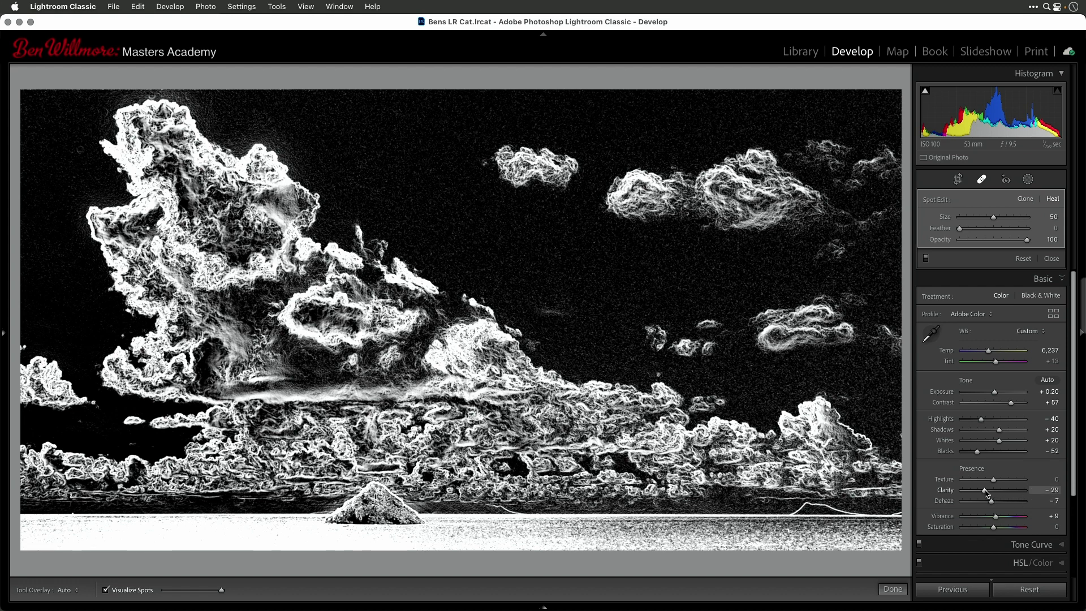
Try to make the dust spots stand out more by raising Clarity to +100
{"action": "left_click_drag", "start_coordinate": [986, 492], "coordinate": [1027, 491]}
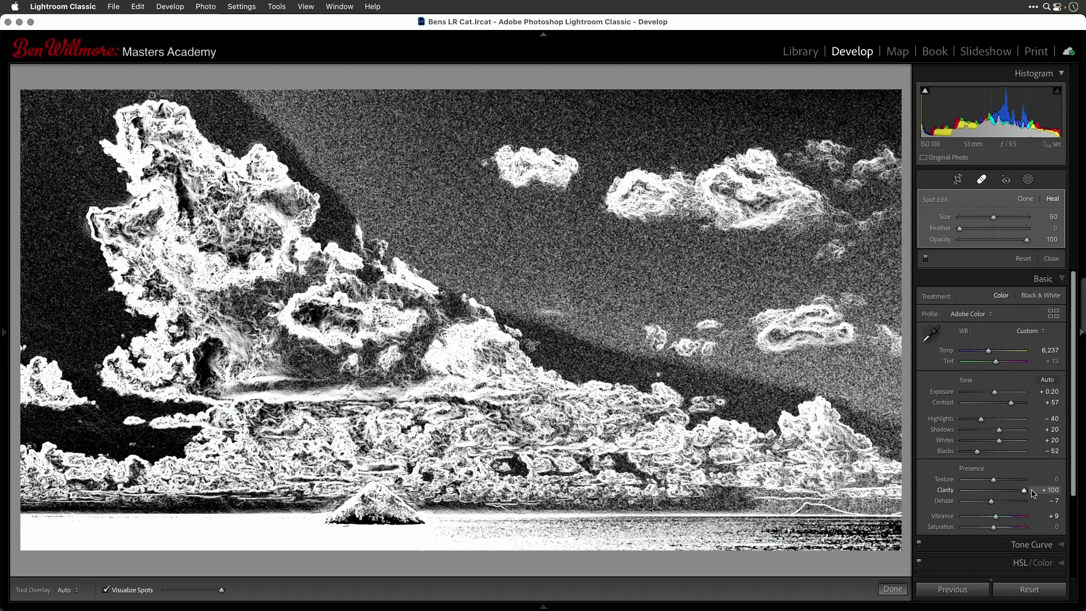
{"action": "left_click_drag", "start_coordinate": [1026, 491], "coordinate": [1025, 491]}
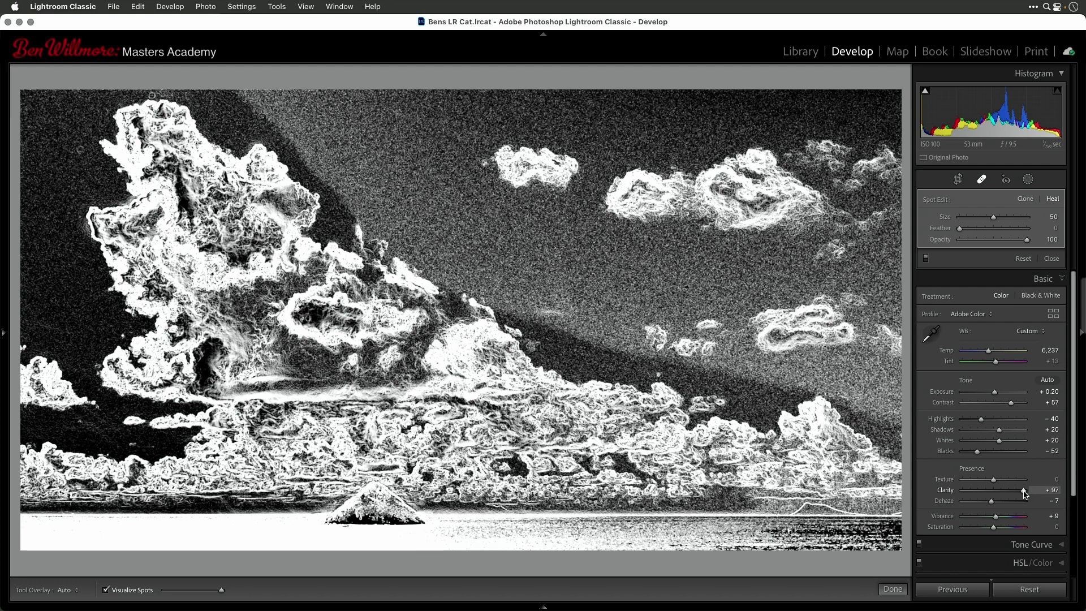
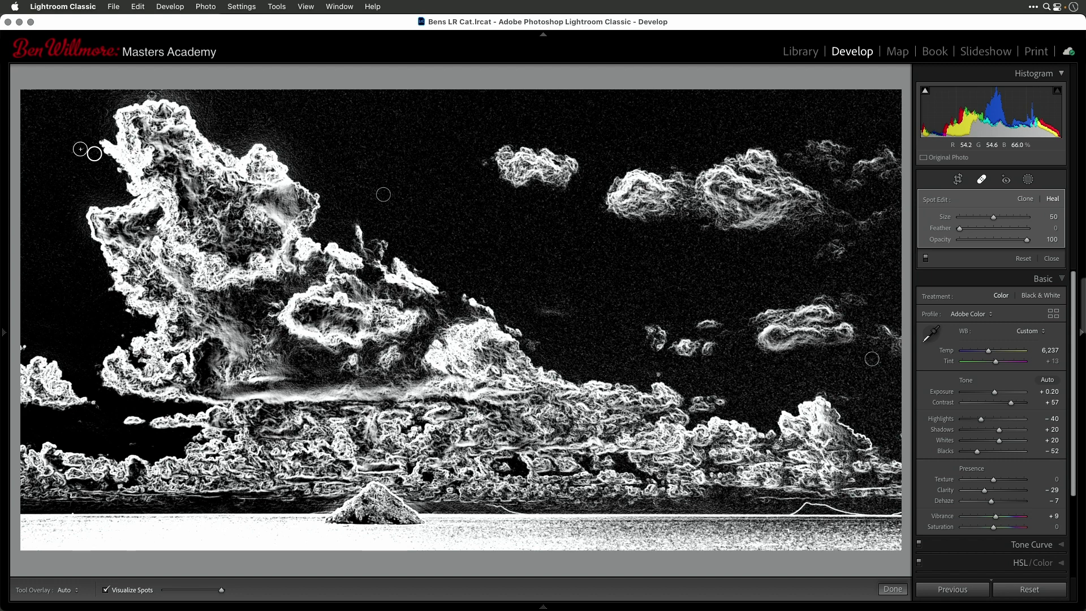
Heal the spot just above the large cloud's top at size 34 and turn off Visualize Spots
{"action": "left_click", "coordinate": [152, 96]}
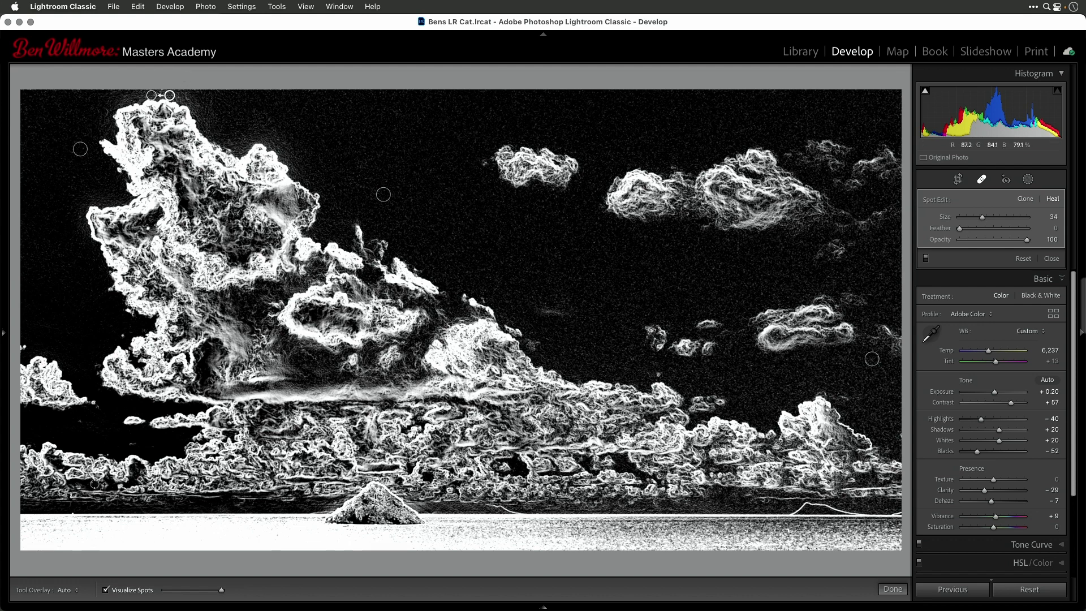
{"action": "left_click", "coordinate": [129, 588]}
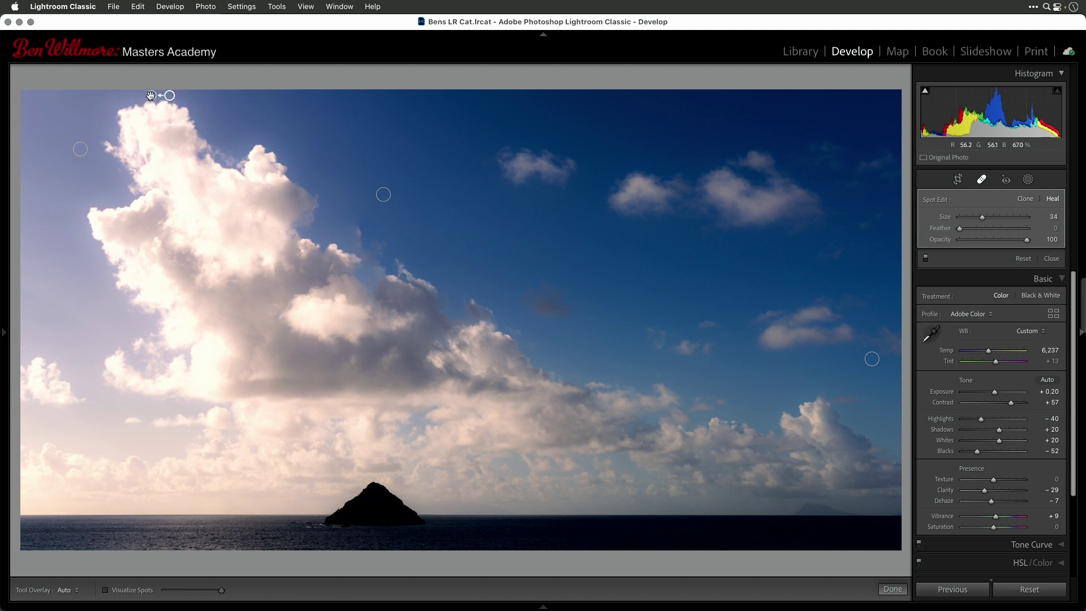
Try other source areas for the heal above the large cloud's top and place its source beside the cloud's upper edge
{"action": "left_click_drag", "start_coordinate": [170, 95], "coordinate": [185, 108]}
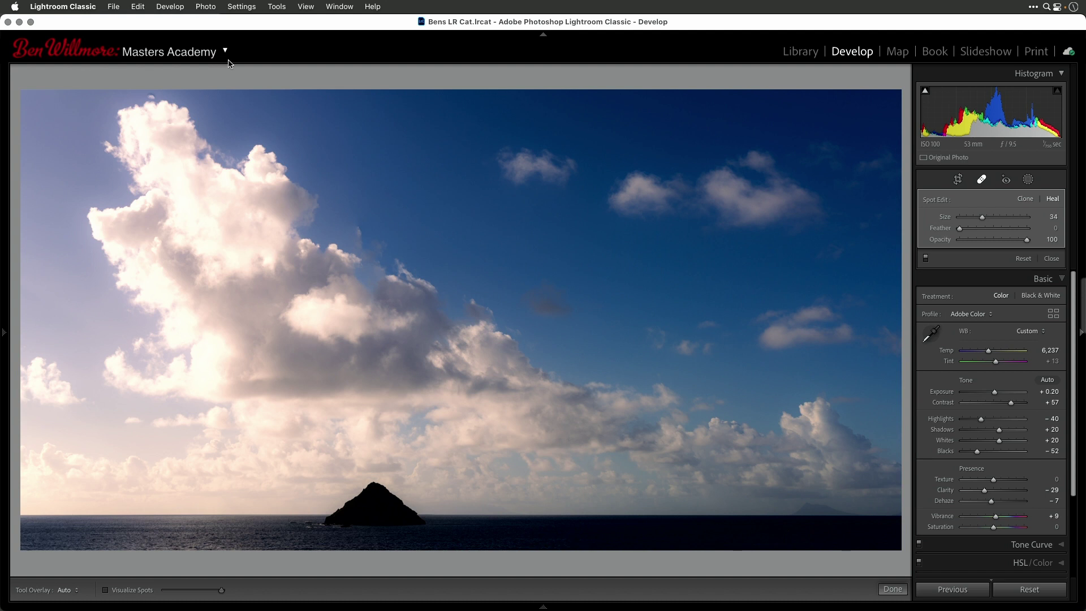
{"action": "mouse_move", "coordinate": [222, 71]}
{"action": "key", "text": "slash"}
{"action": "key", "text": "slash"}
{"action": "key", "text": "slash"}
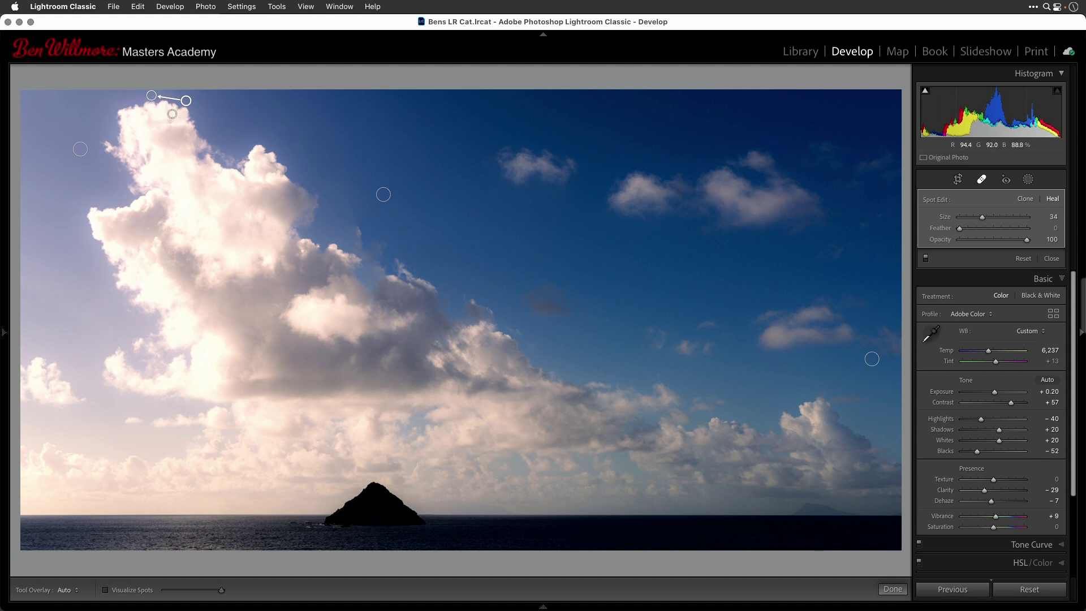
{"action": "left_click_drag", "start_coordinate": [186, 101], "coordinate": [188, 99]}
Resize the heal above the large cloud's top to 42
{"action": "key", "text": "bracketright"}
{"action": "key", "text": "bracketleft"}
{"action": "key", "text": "bracketleft"}
{"action": "key", "text": "bracketright"}
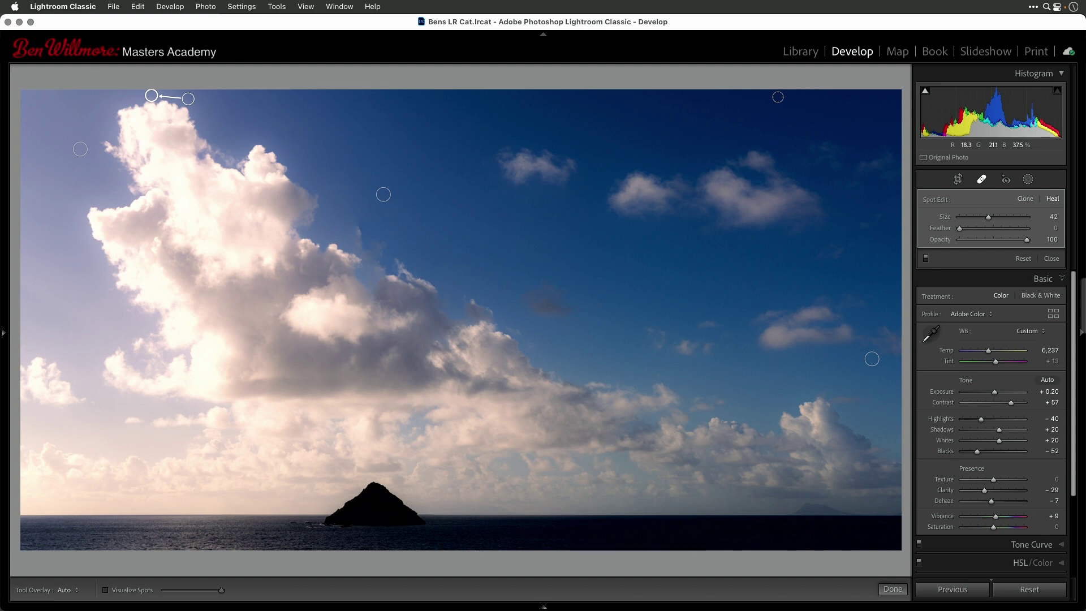
Return to the Library grid and open the elephant photo 2011_11 Africa 00196 in the Develop module
{"action": "key", "text": "g"}
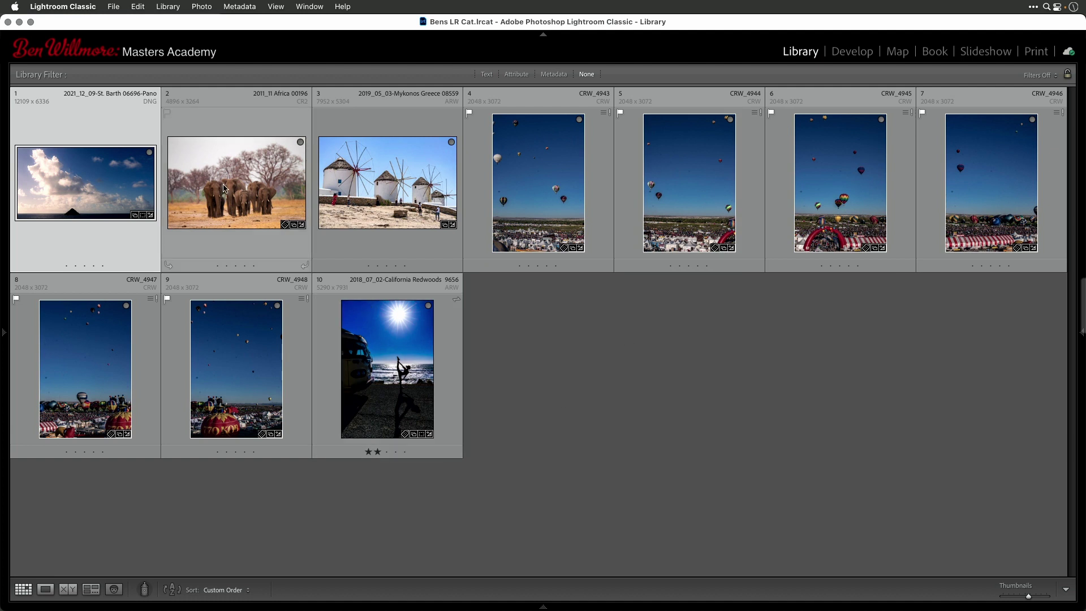
{"action": "left_click", "coordinate": [251, 191]}
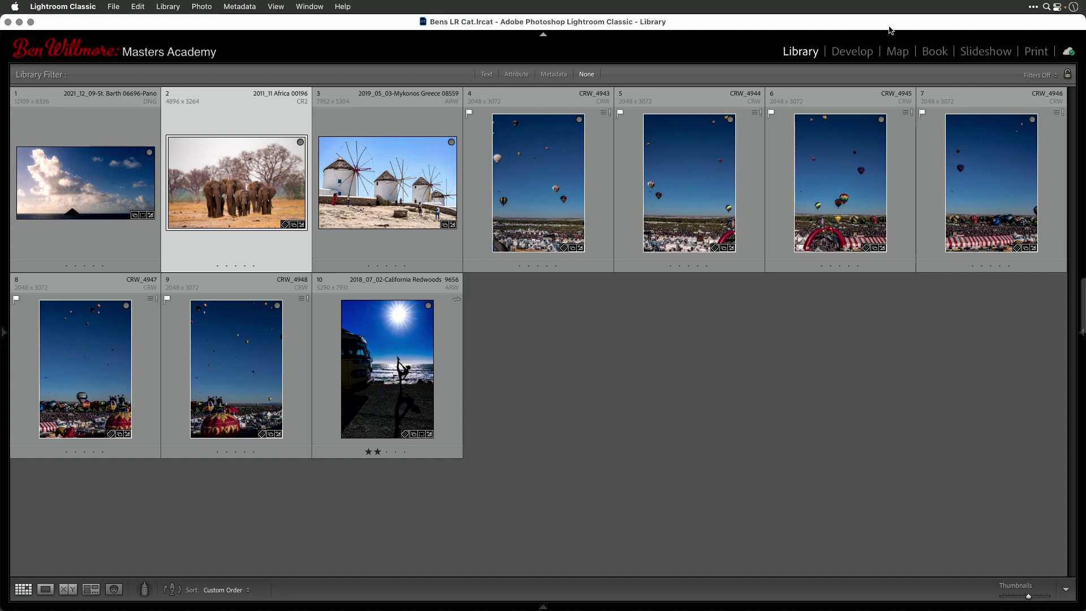
{"action": "left_click", "coordinate": [857, 53]}
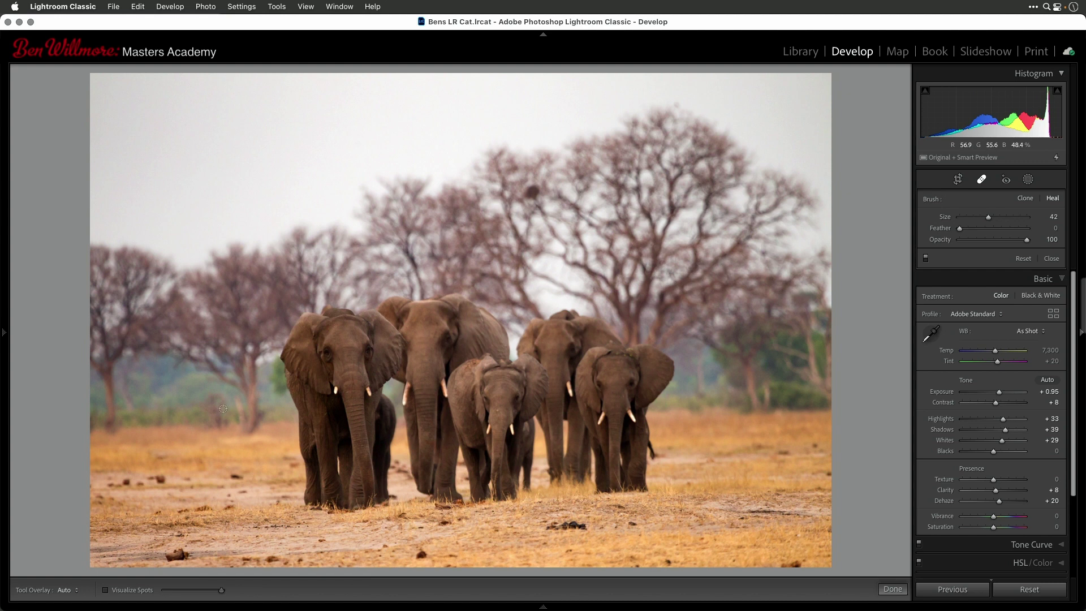
Turn on Visualize Spots with a slightly lower threshold and heal the spot in the open sky at size 65
{"action": "key", "text": "a"}
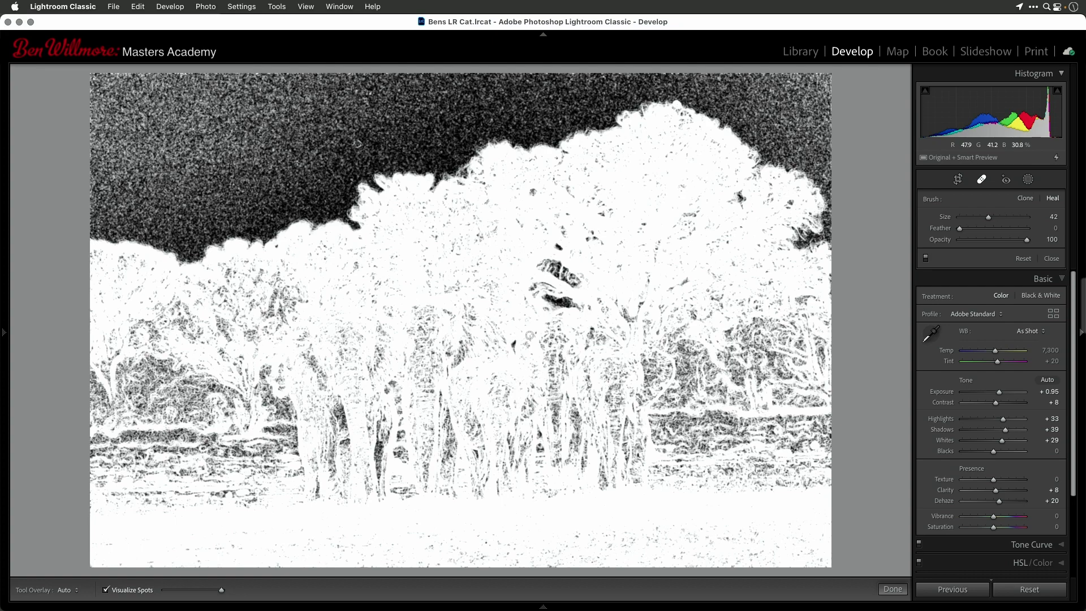
{"action": "mouse_move", "coordinate": [222, 590]}
{"action": "left_mouse_down"}
{"action": "mouse_move", "coordinate": [203, 592]}
{"action": "mouse_move", "coordinate": [220, 593]}
{"action": "left_mouse_up"}
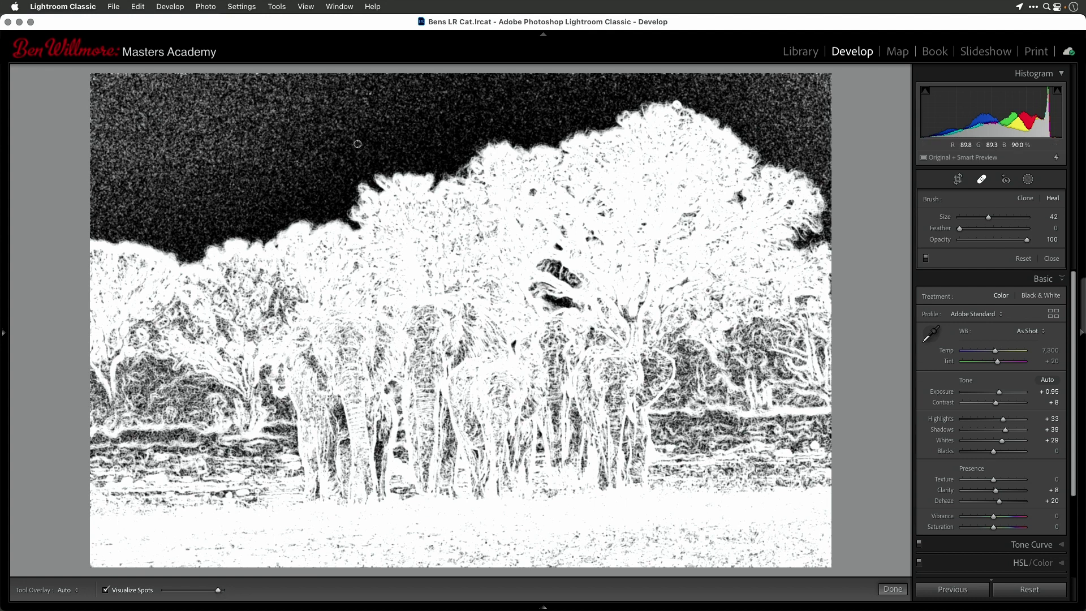
{"action": "scroll", "coordinate": [357, 143], "scroll_direction": "up", "scroll_amount": 4}
{"action": "left_click", "coordinate": [357, 144]}
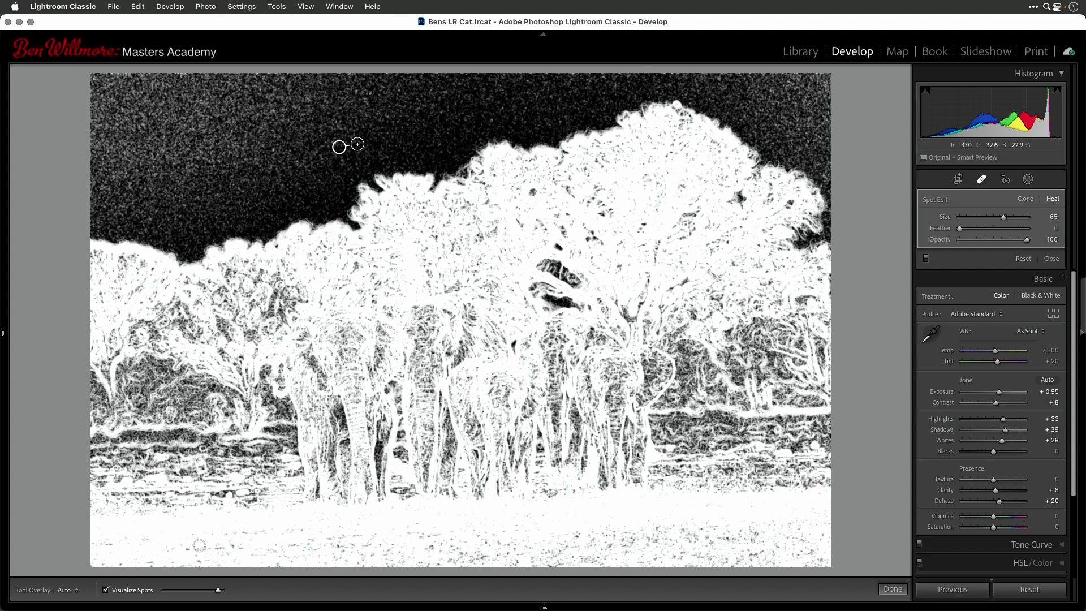
Lower the Visualize Spots threshold further, heal the spot above the tallest tree, and turn the visualization off
{"action": "mouse_move", "coordinate": [218, 591]}
{"action": "left_mouse_down"}
{"action": "mouse_move", "coordinate": [231, 592]}
{"action": "mouse_move", "coordinate": [202, 592]}
{"action": "left_mouse_up"}
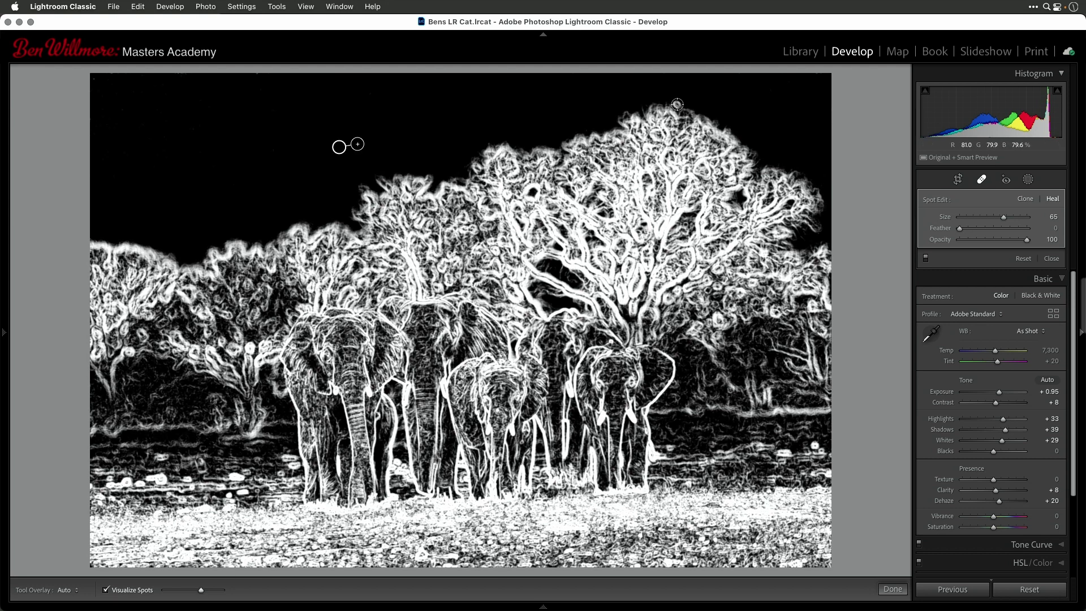
{"action": "left_click", "coordinate": [677, 104]}
{"action": "key", "text": "a"}
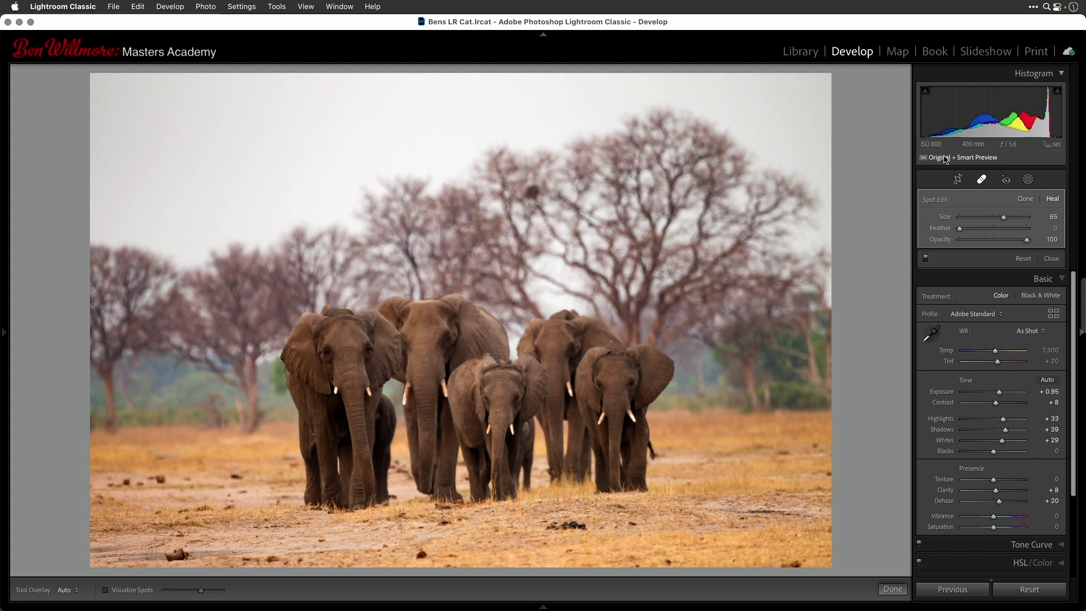
Turn Visualize Spots back on and raise Clarity to +100 to emphasize the remaining spots
{"action": "mouse_move", "coordinate": [945, 159]}
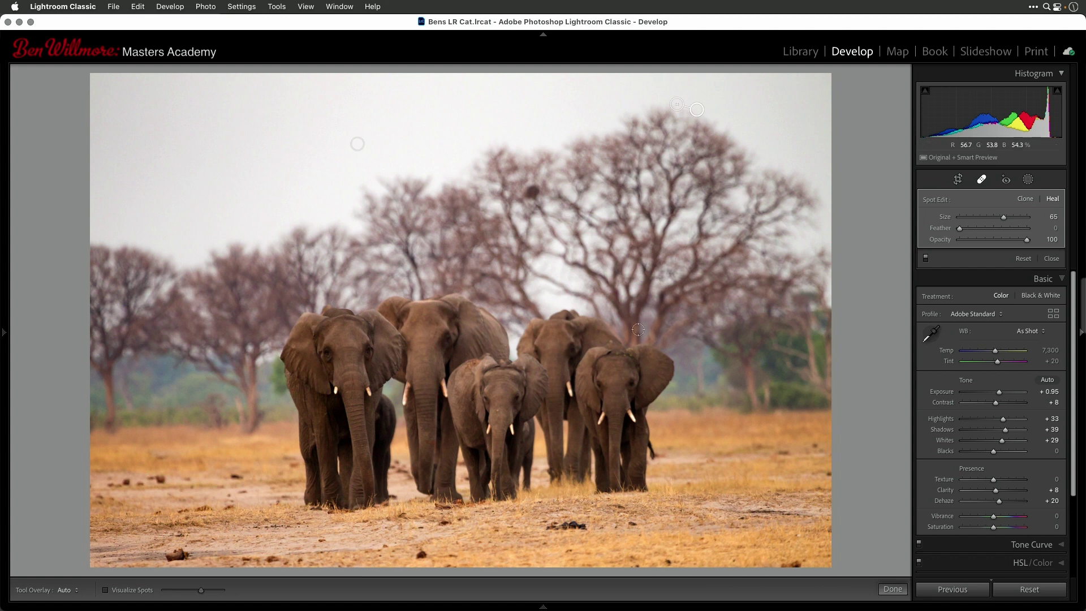
{"action": "left_click", "coordinate": [105, 591]}
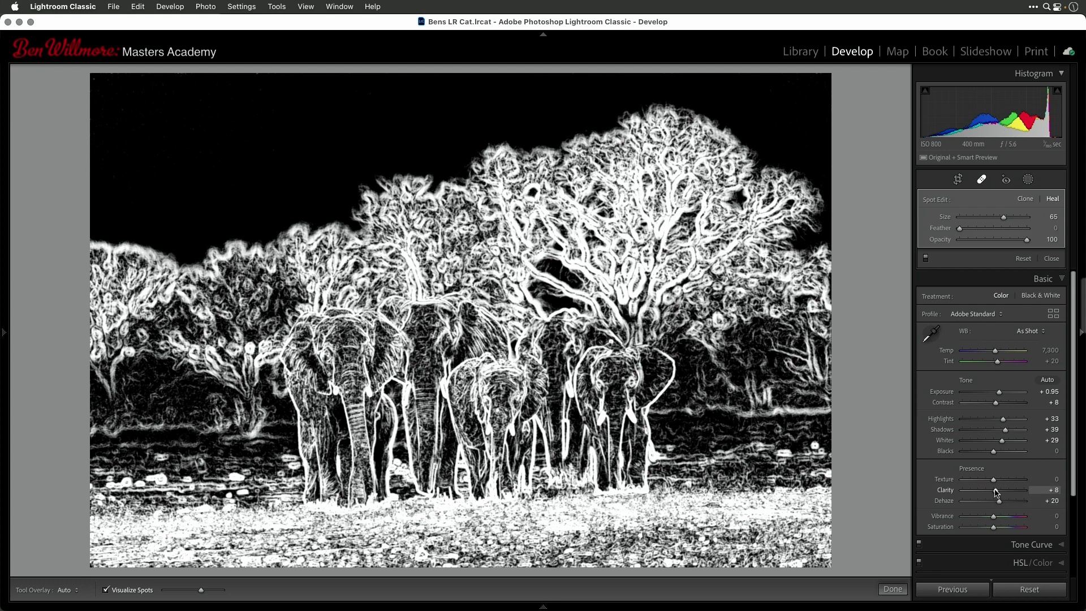
{"action": "left_click_drag", "start_coordinate": [996, 489], "coordinate": [1027, 491]}
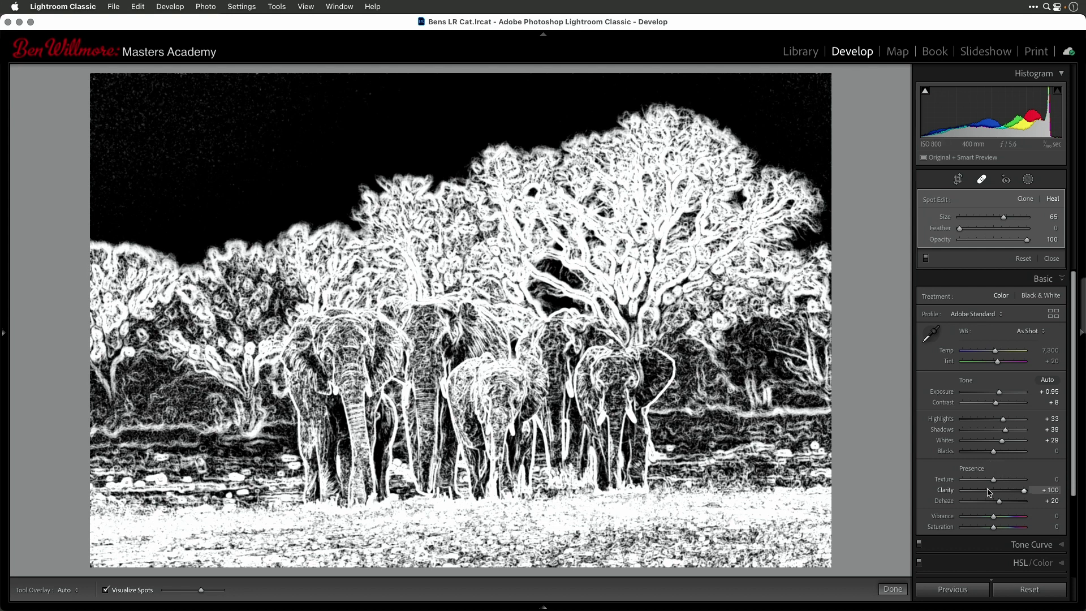
Undo the Clarity increase on the elephant photo and turn off Visualize Spots
{"action": "key", "text": "super+z"}
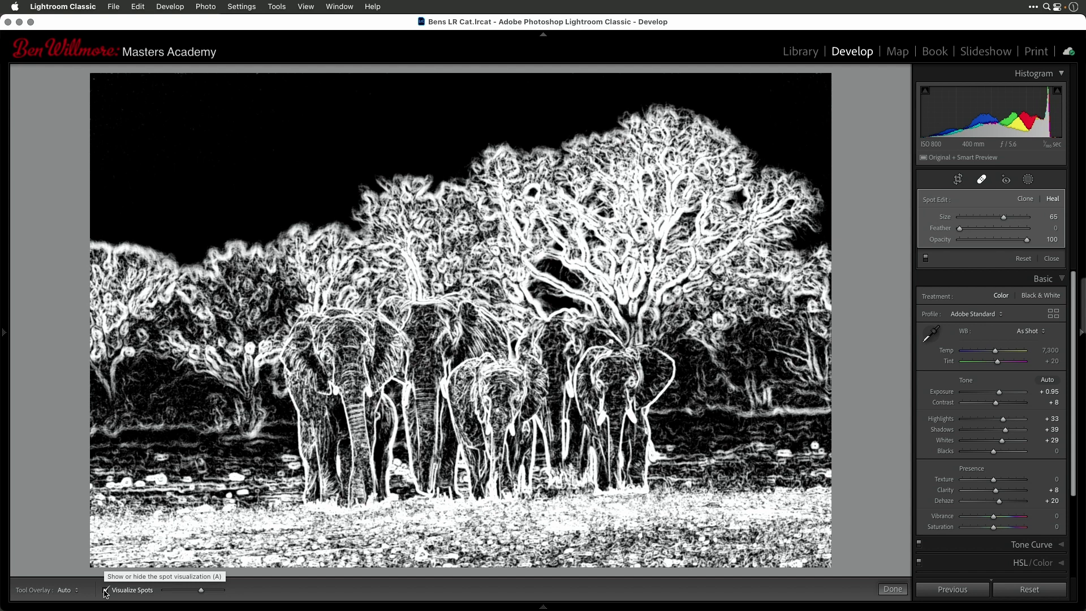
{"action": "left_click", "coordinate": [105, 590]}
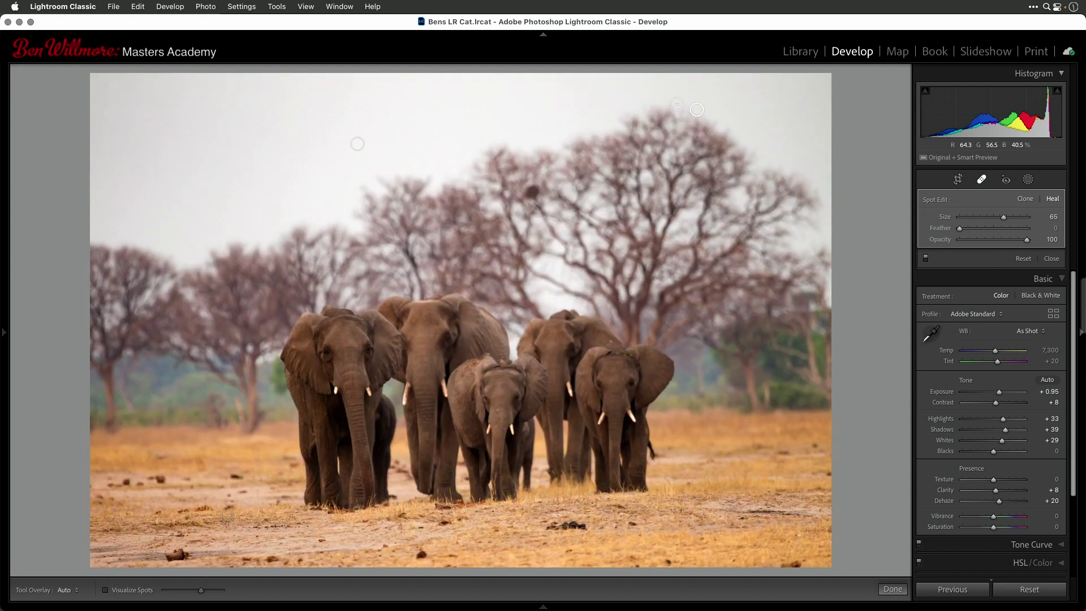
{"action": "left_click", "coordinate": [203, 447]}
Return to the Library grid and bring up the windmill photo 2019_05_03-Mykonos Greece 08559 in Develop with Spot Removal active
{"action": "key", "text": "g"}
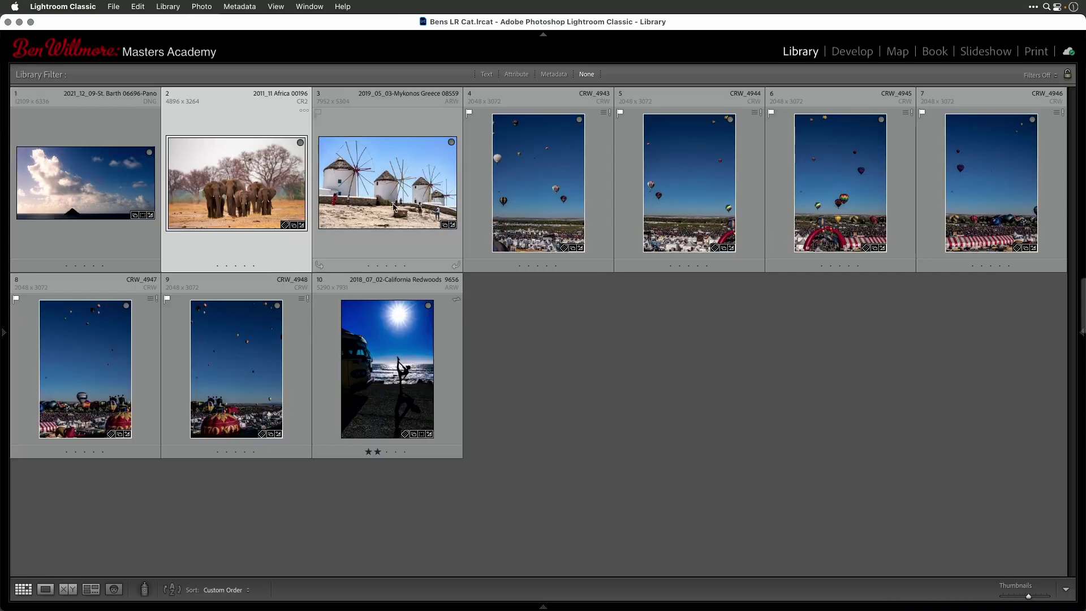
{"action": "left_click", "coordinate": [384, 180]}
{"action": "left_click", "coordinate": [262, 174]}
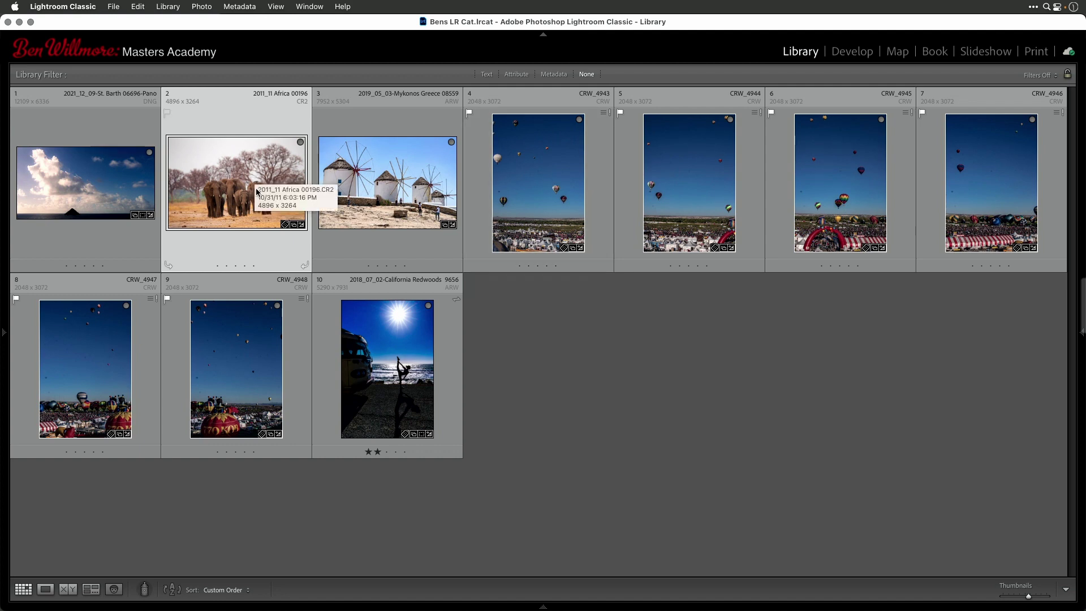
{"action": "key", "text": "q"}
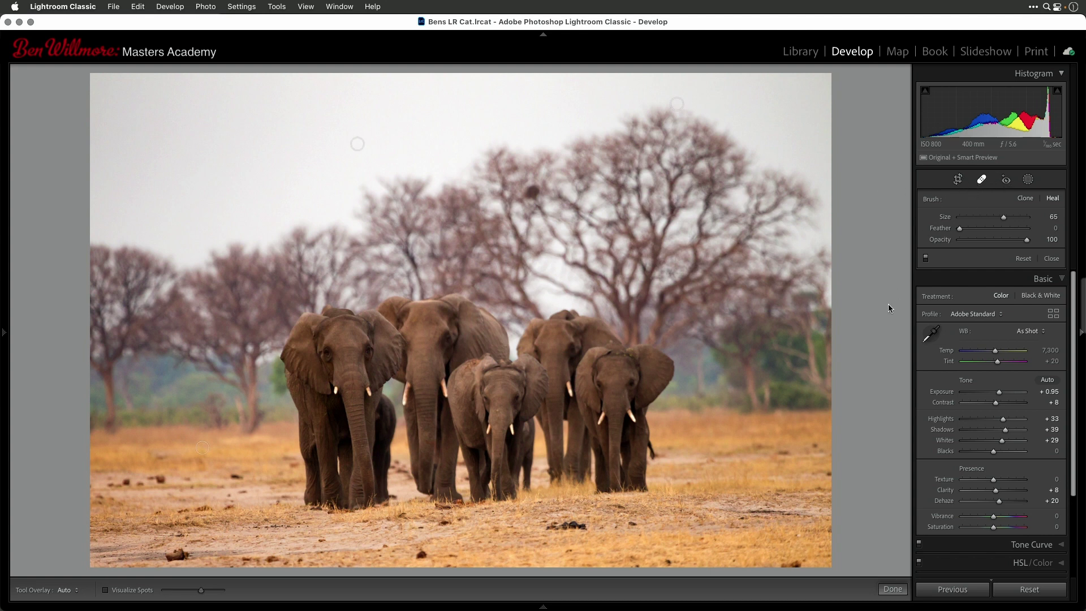
{"action": "key", "text": "Right"}
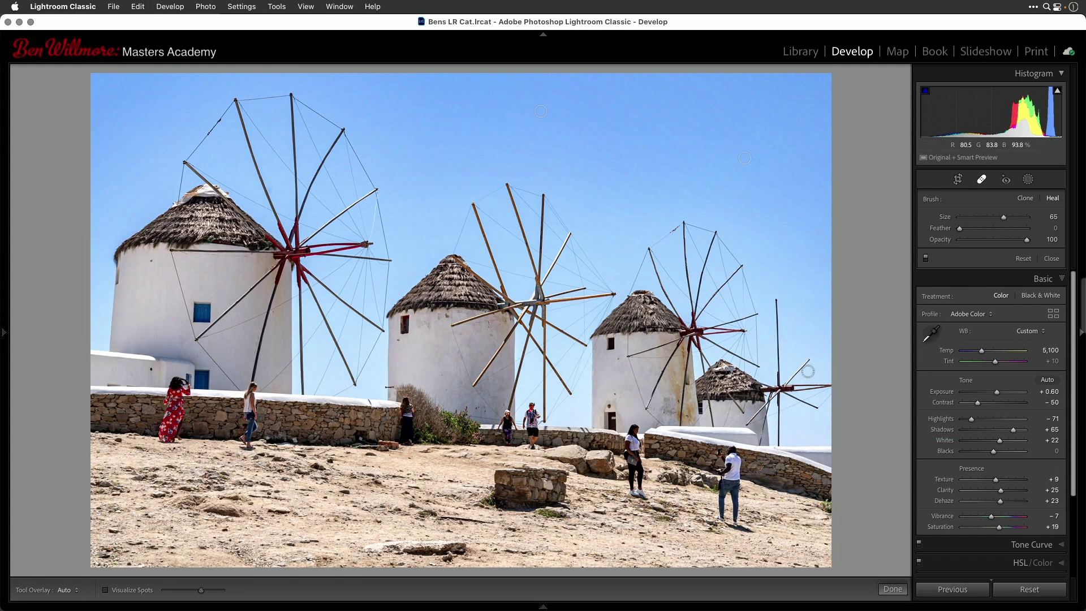
Turn on Visualize Spots, heal the two dust spots in the upper sky at about size 54, and turn the visualization off
{"action": "key", "text": "a"}
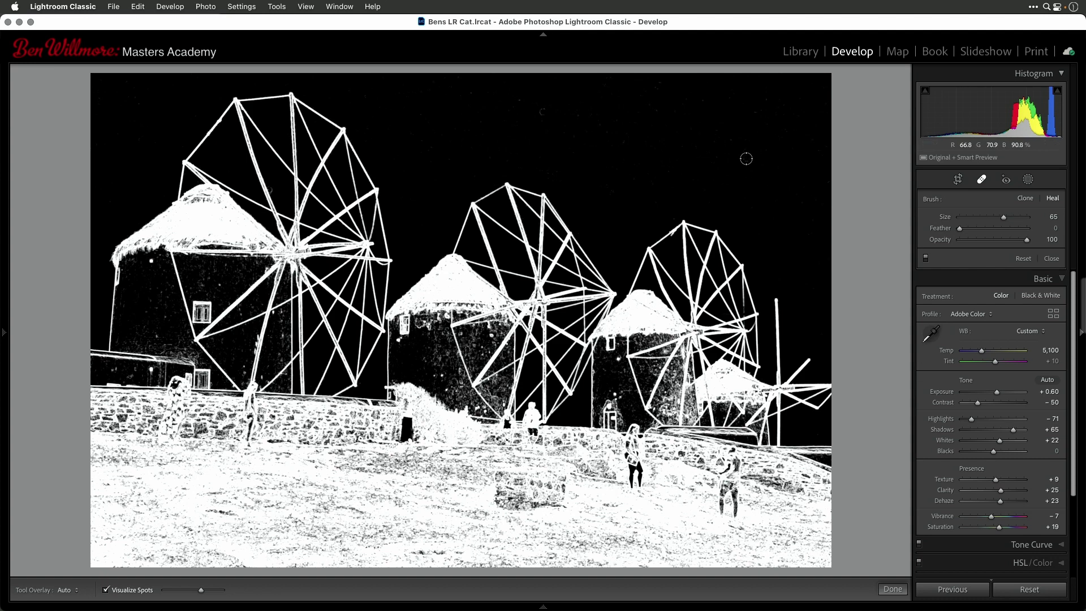
{"action": "key", "text": "bracketleft"}
{"action": "left_click", "coordinate": [746, 159]}
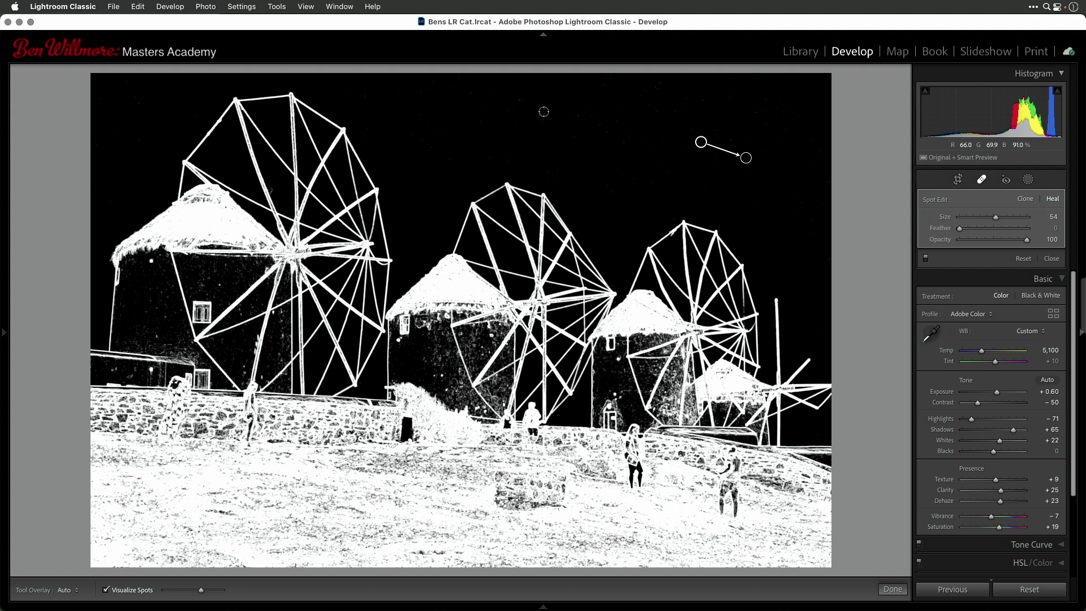
{"action": "left_click", "coordinate": [543, 112]}
{"action": "key", "text": "a"}
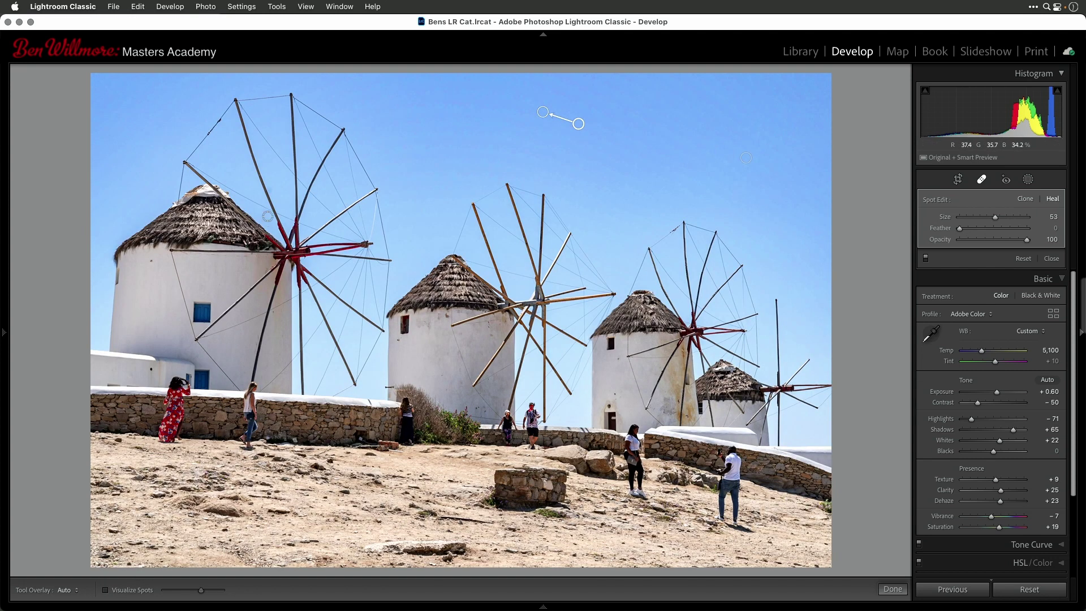
With Visualize Spots on, heal the dust spot touching the leftmost windmill's blade at size 42, and turn the visualization off
{"action": "left_click", "coordinate": [256, 188]}
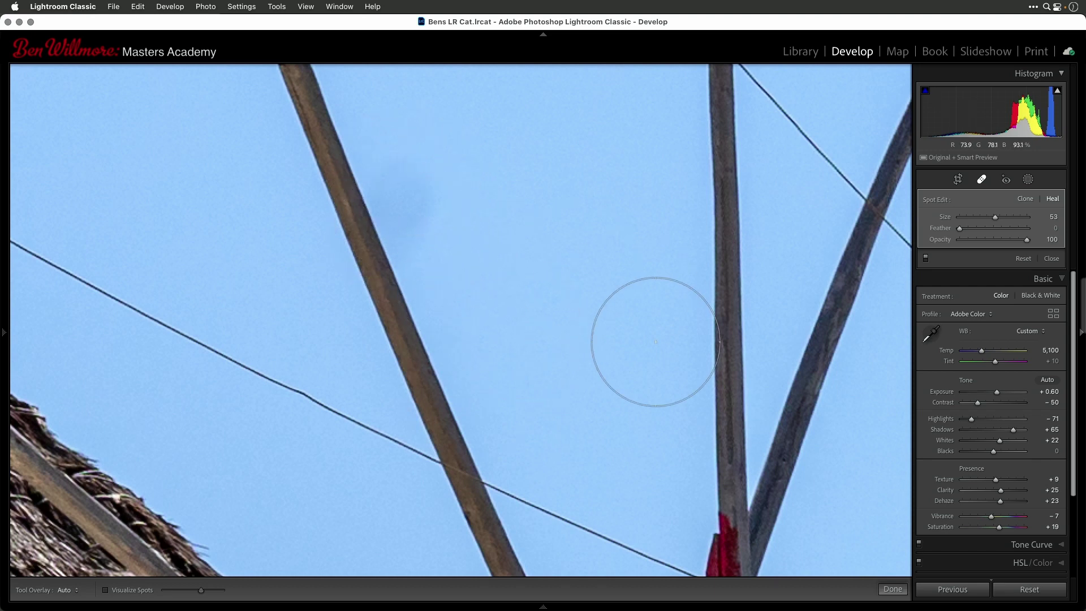
{"action": "key", "text": "a"}
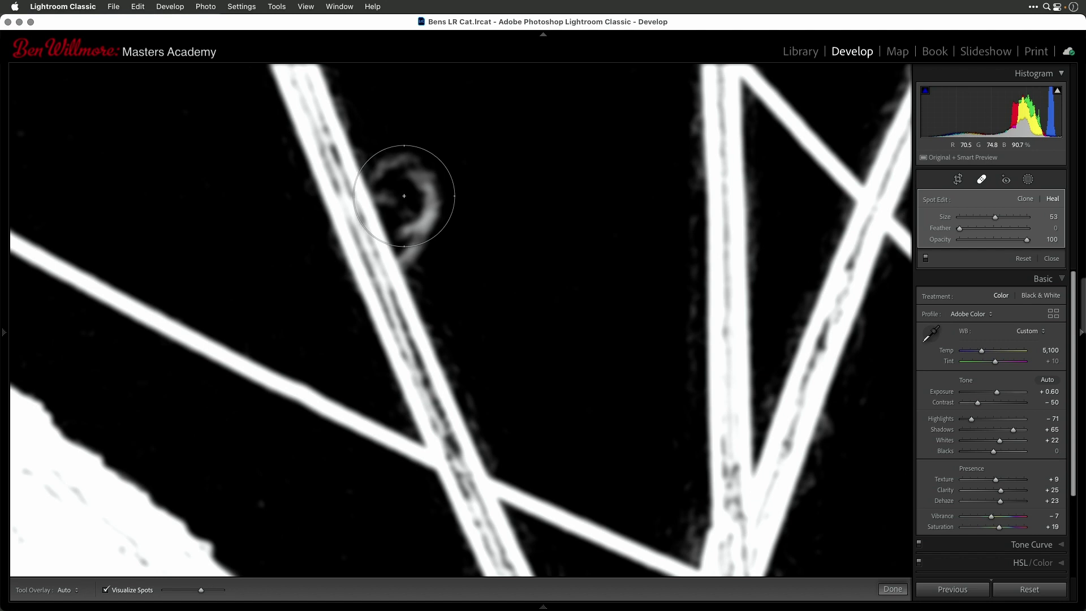
{"action": "left_click_drag", "start_coordinate": [404, 196], "coordinate": [398, 227]}
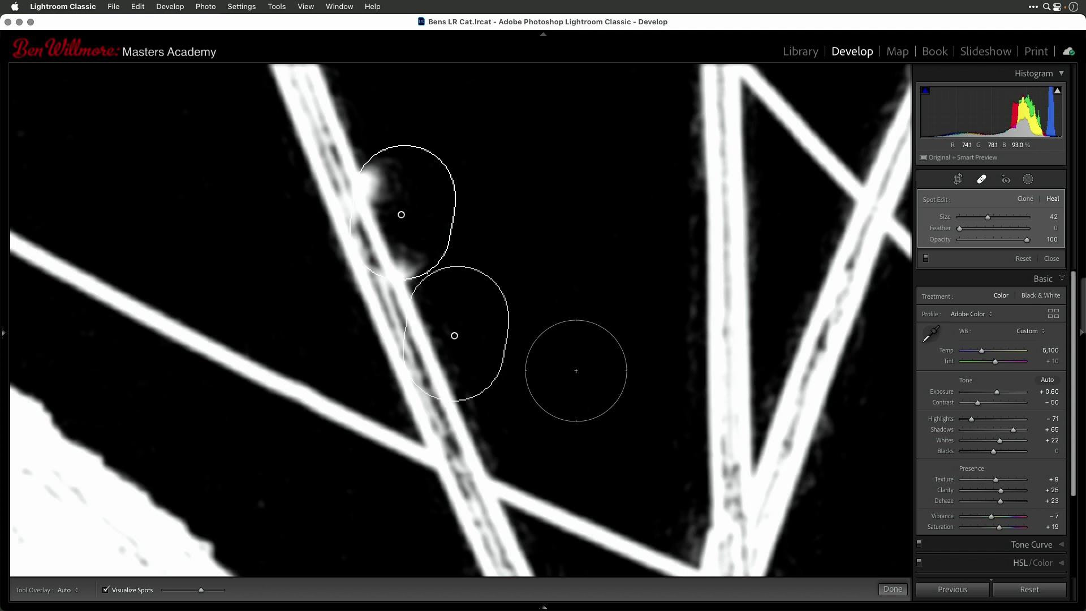
{"action": "key", "text": "a"}
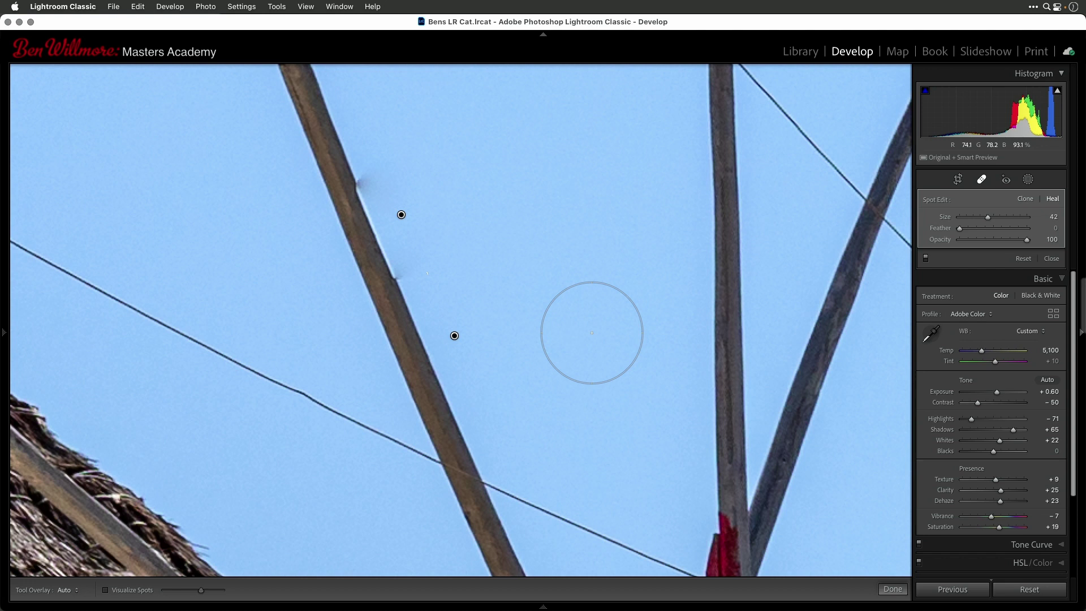
Try alternative sources for the blade heal and reposition its sample area so the blade's edge lines up
{"action": "key", "text": "slash"}
{"action": "key", "text": "slash"}
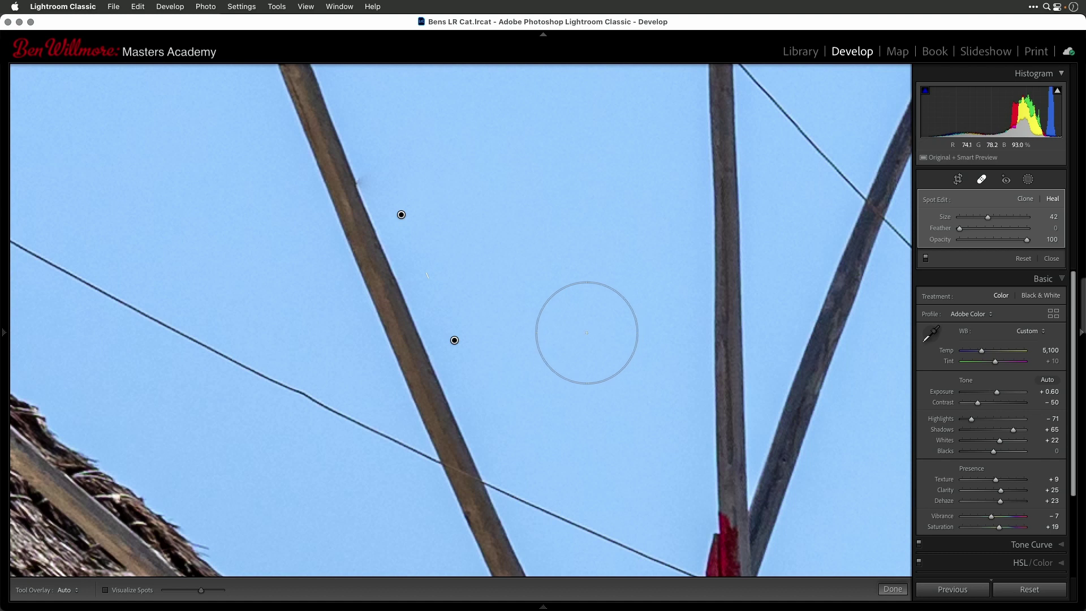
{"action": "key", "text": "slash"}
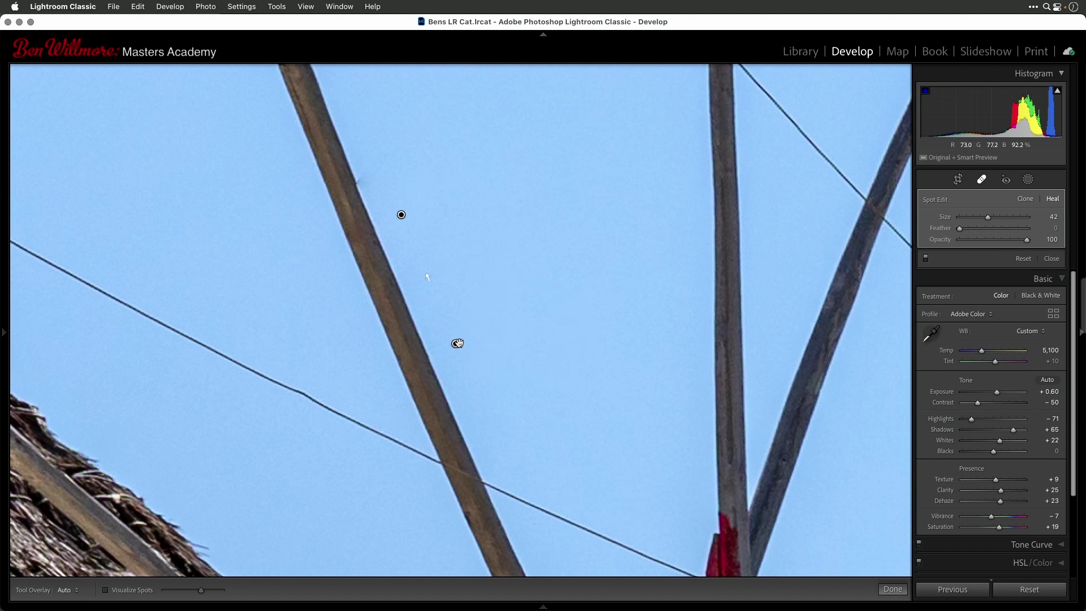
{"action": "left_click_drag", "start_coordinate": [457, 344], "coordinate": [472, 349]}
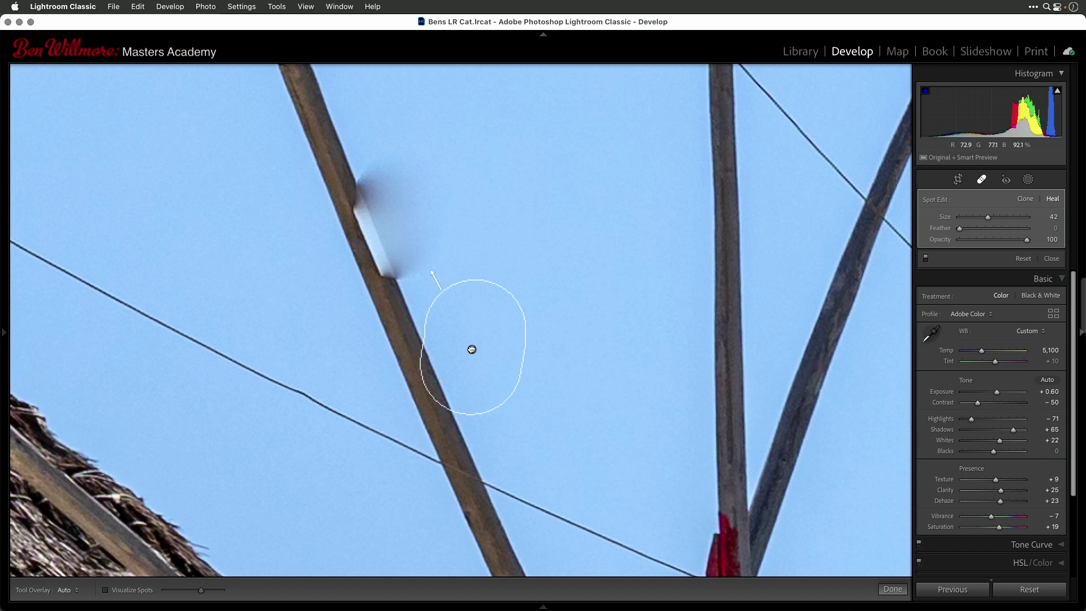
{"action": "left_click_drag", "start_coordinate": [471, 349], "coordinate": [460, 354]}
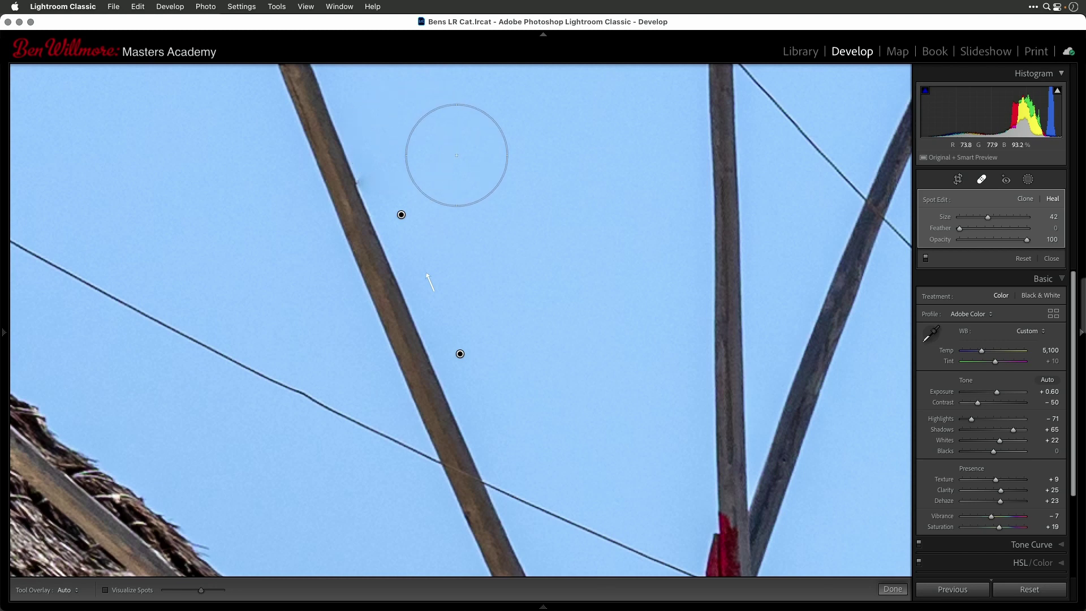
Hide the tool overlay and heal the leftover smudge on the blade's edge with a smaller brush at size 16
{"action": "key", "text": "h"}
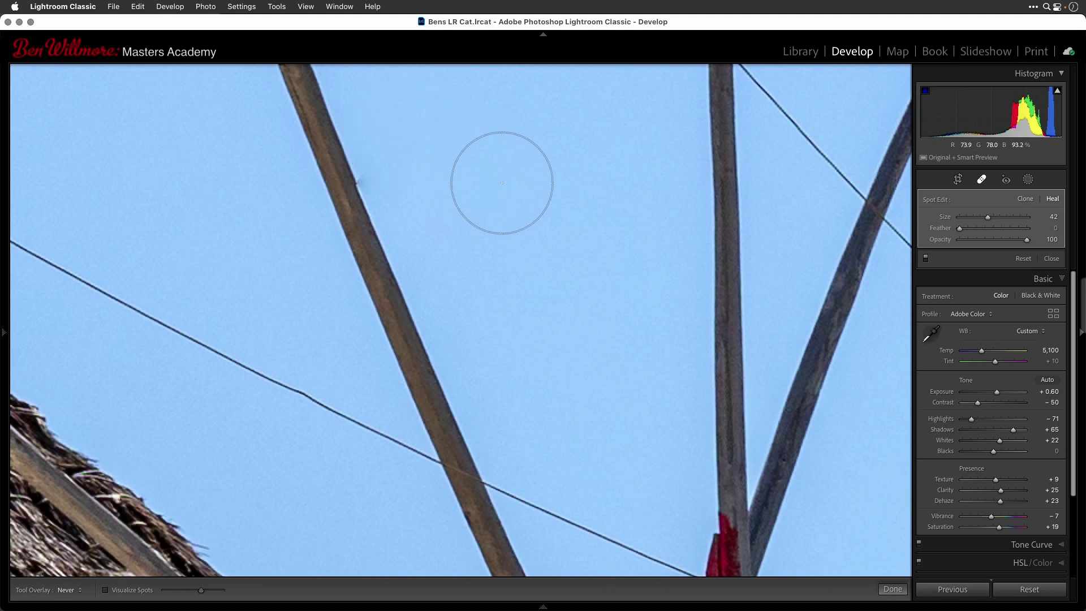
{"action": "left_click", "coordinate": [382, 186]}
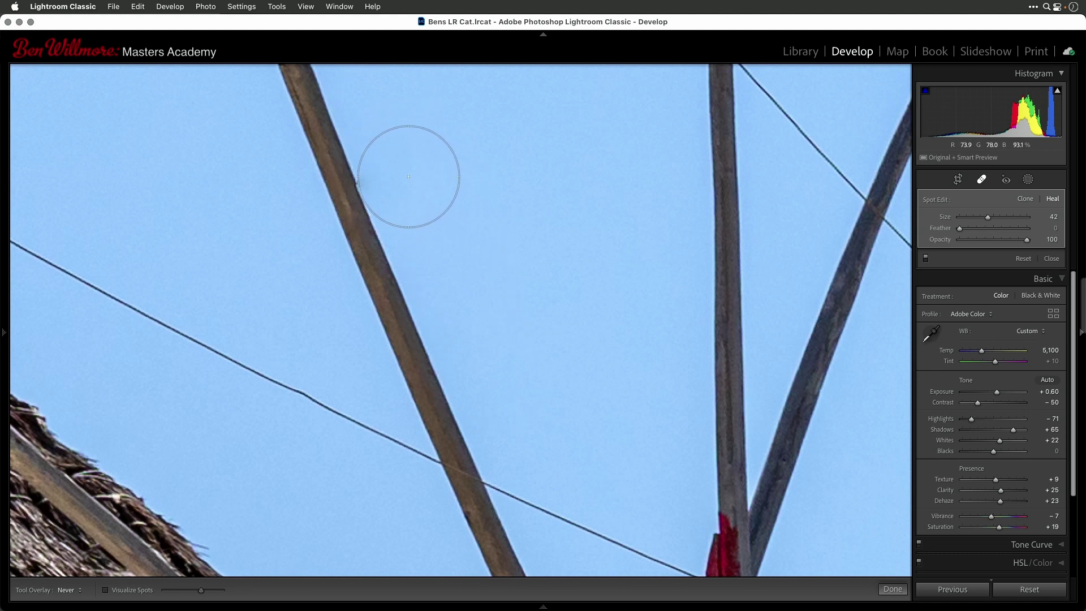
{"action": "key", "text": "bracketleft"}
{"action": "key", "text": "bracketleft"}
{"action": "key", "text": "bracketleft"}
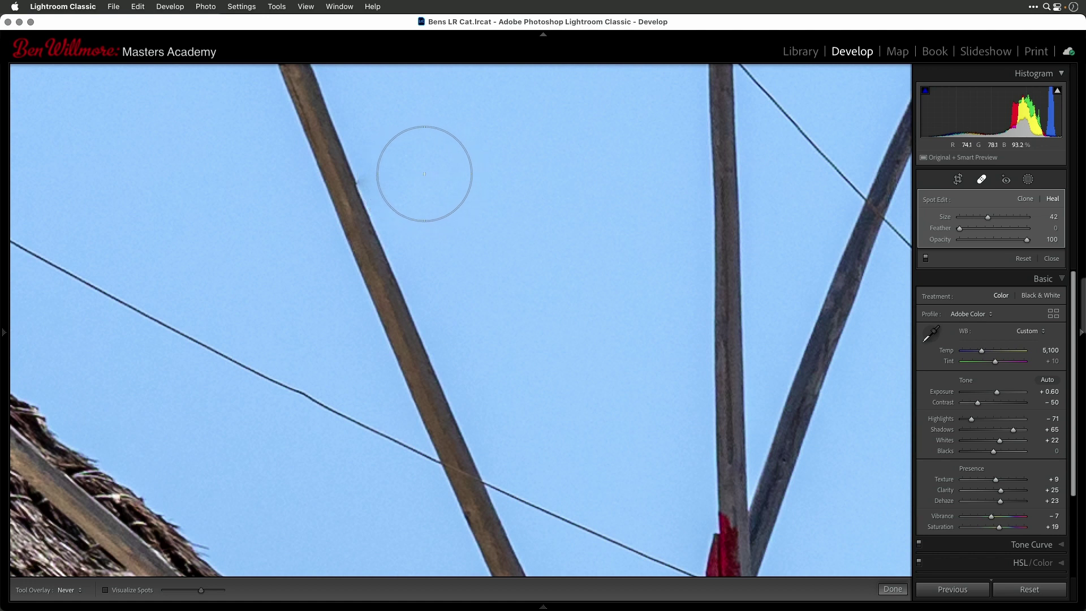
{"action": "key", "text": "bracketleft"}
{"action": "key", "text": "bracketleft"}
{"action": "key", "text": "bracketleft"}
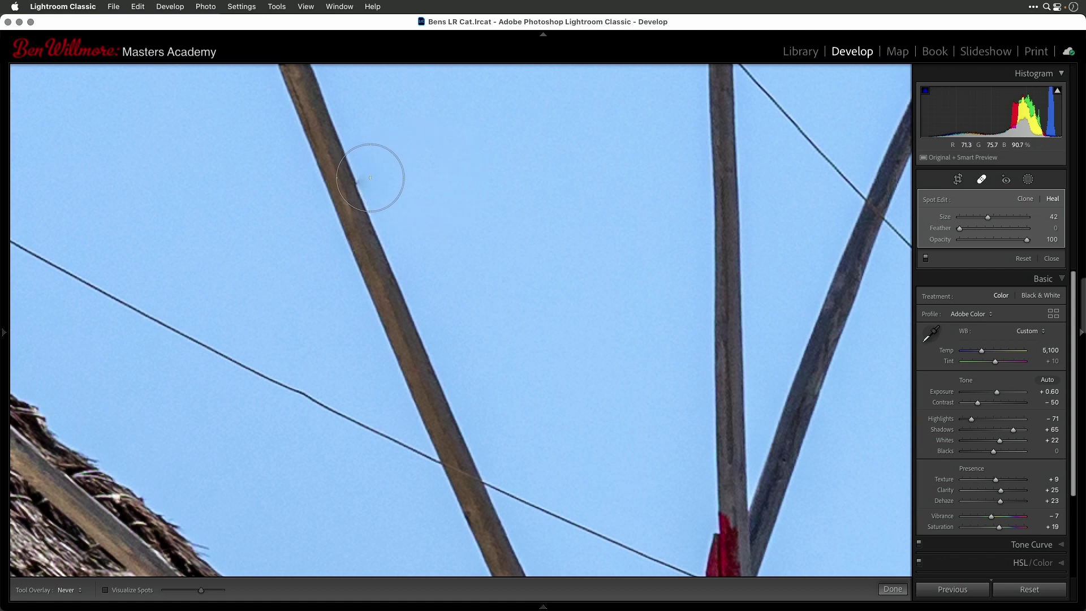
{"action": "key", "text": "bracketleft"}
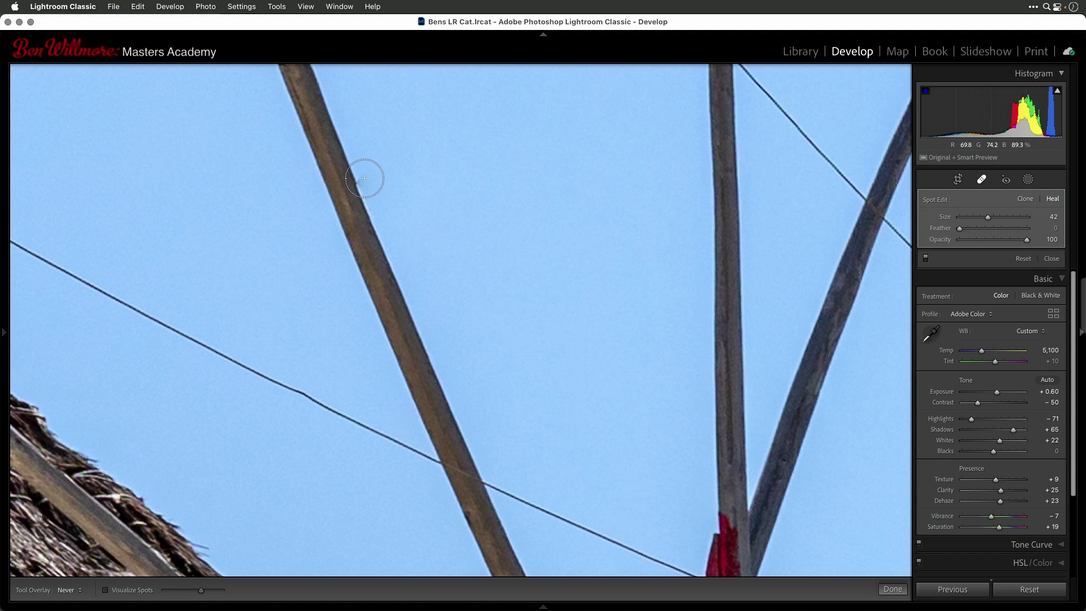
{"action": "left_click", "coordinate": [364, 179]}
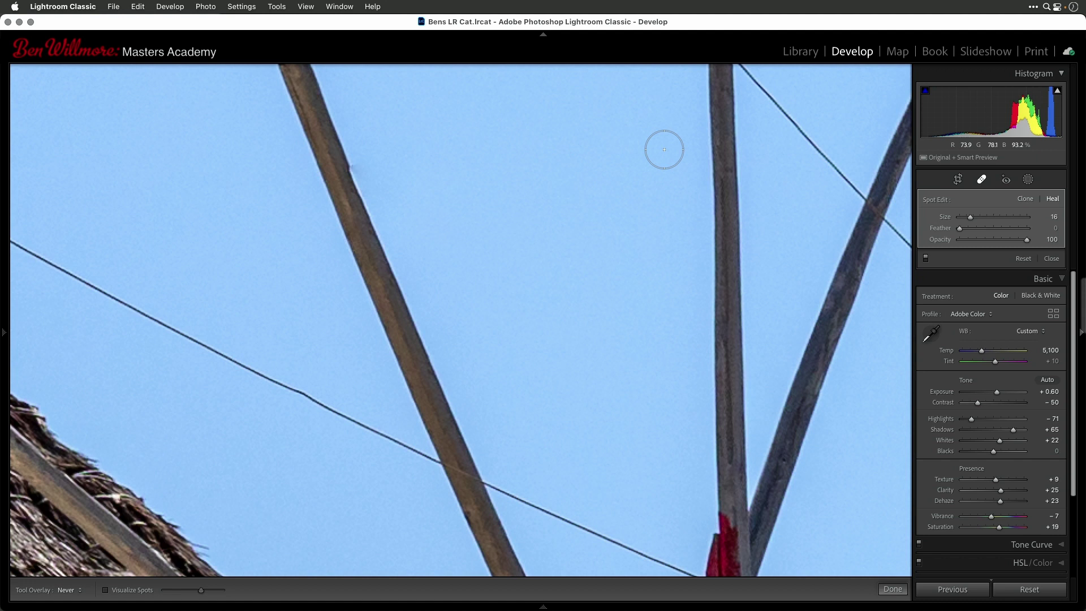
Rework the small heal on the blade's edge and set the tool overlay back to Auto
{"action": "key", "text": "h"}
{"action": "key", "text": "h"}
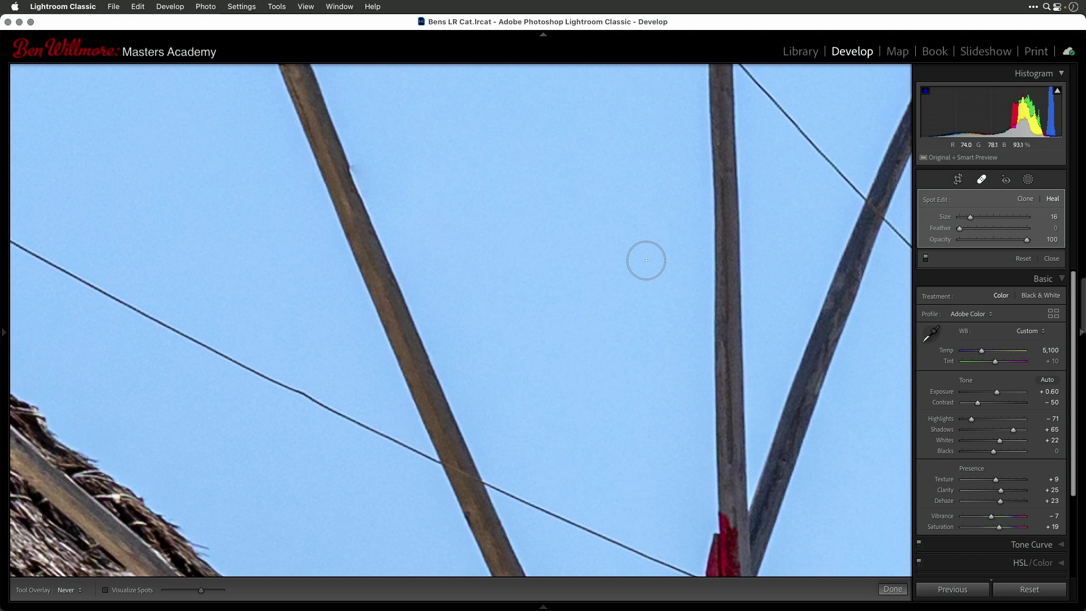
{"action": "left_click", "coordinate": [364, 179]}
{"action": "key", "text": "h"}
{"action": "key", "text": "h"}
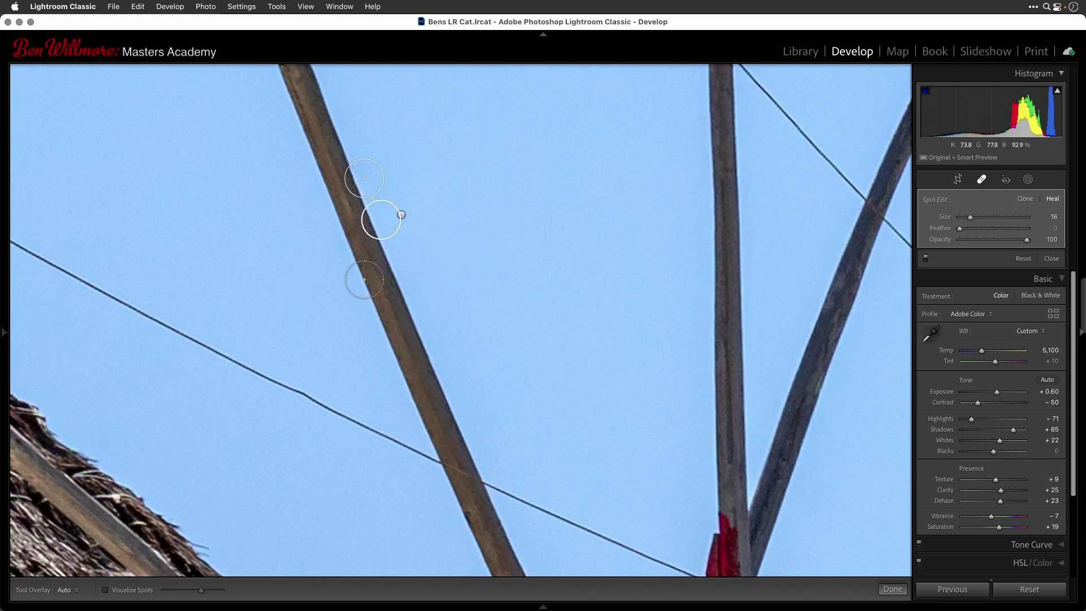
Try healing the kink in the thin wire at size 16, and delete that heal
{"action": "left_click", "coordinate": [304, 397]}
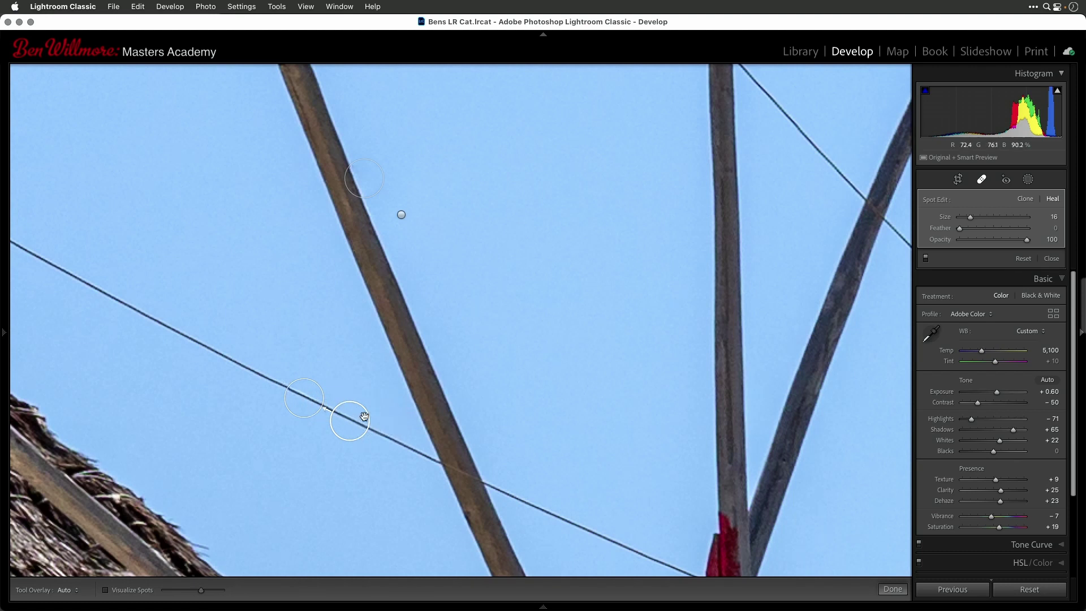
{"action": "left_click", "coordinate": [401, 215]}
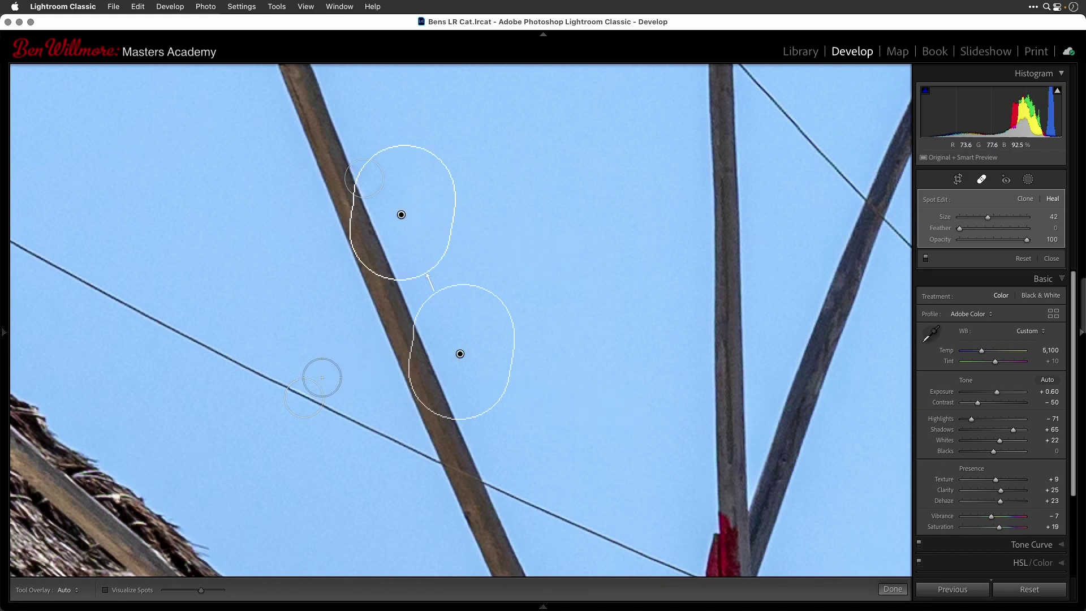
{"action": "left_click", "coordinate": [305, 400]}
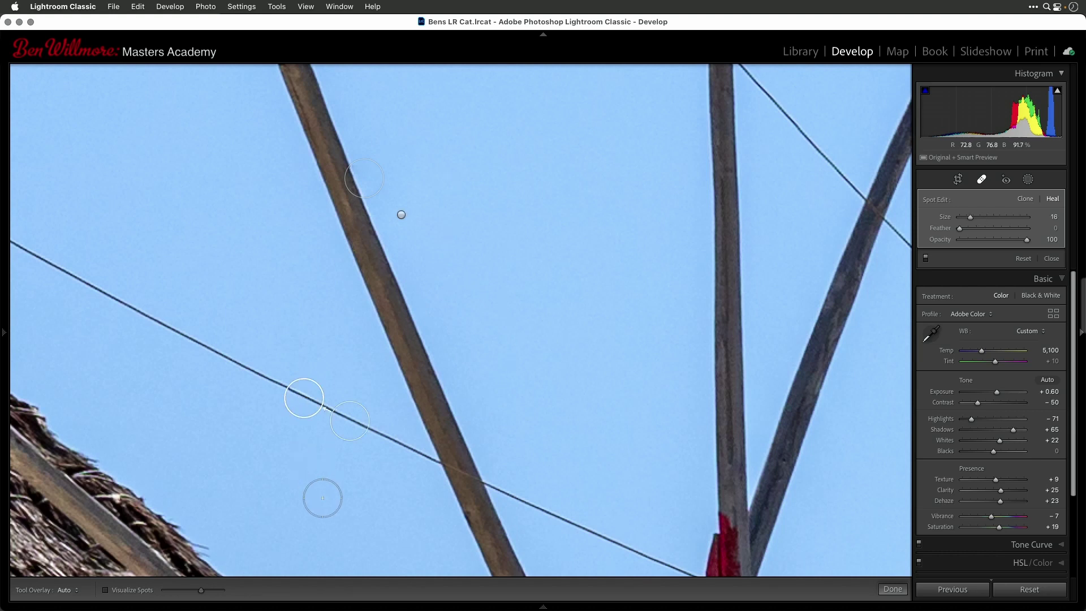
{"action": "key", "text": "Delete"}
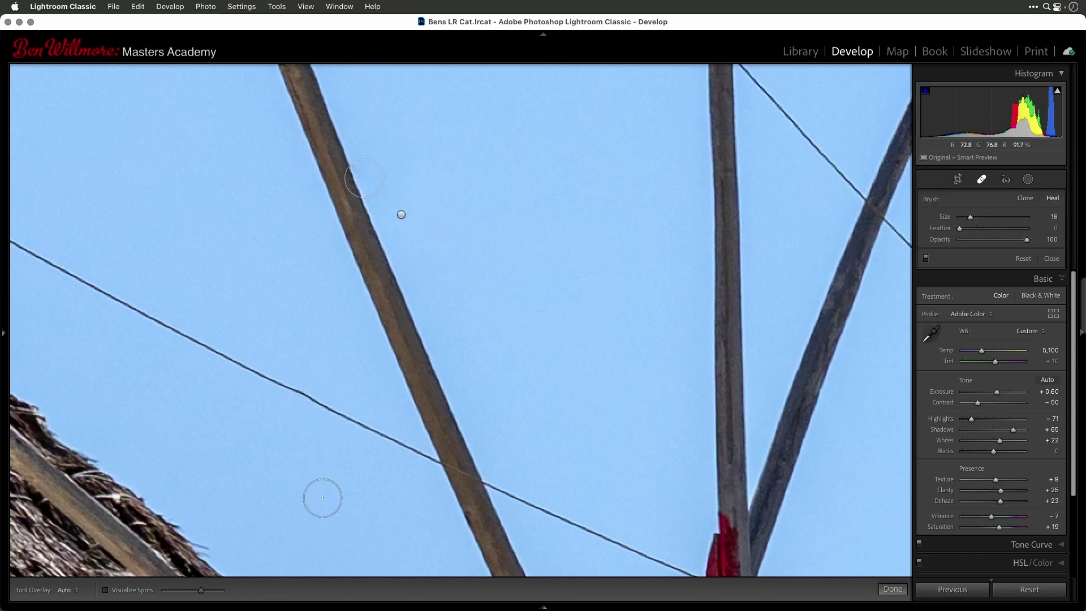
Select the large heal beside the blade, try deleting the small heal on the blade's edge, and undo each deletion
{"action": "left_click", "coordinate": [401, 215]}
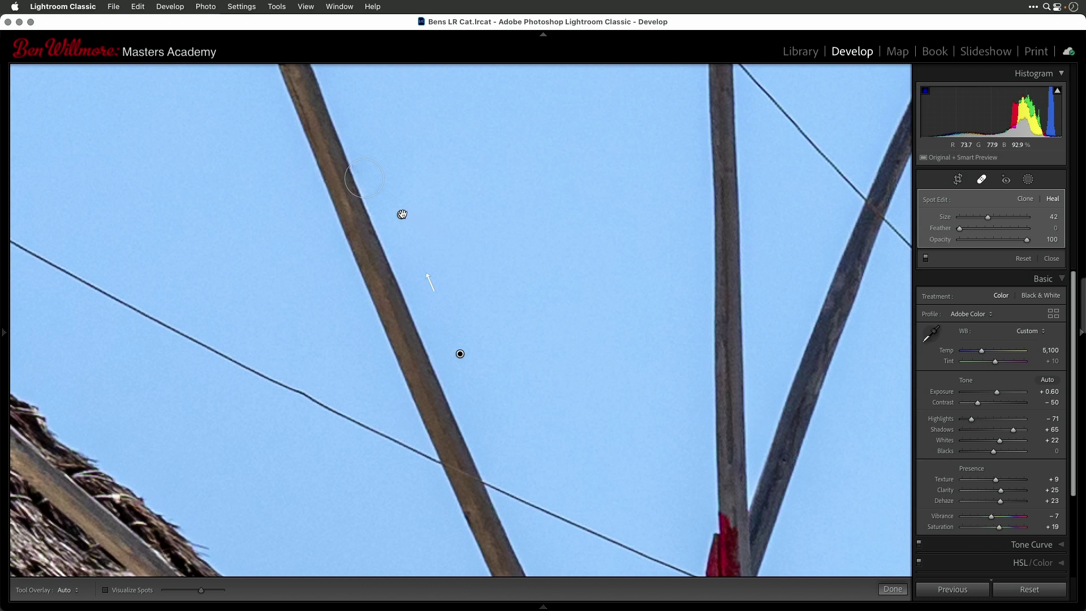
{"action": "mouse_move", "coordinate": [401, 212]}
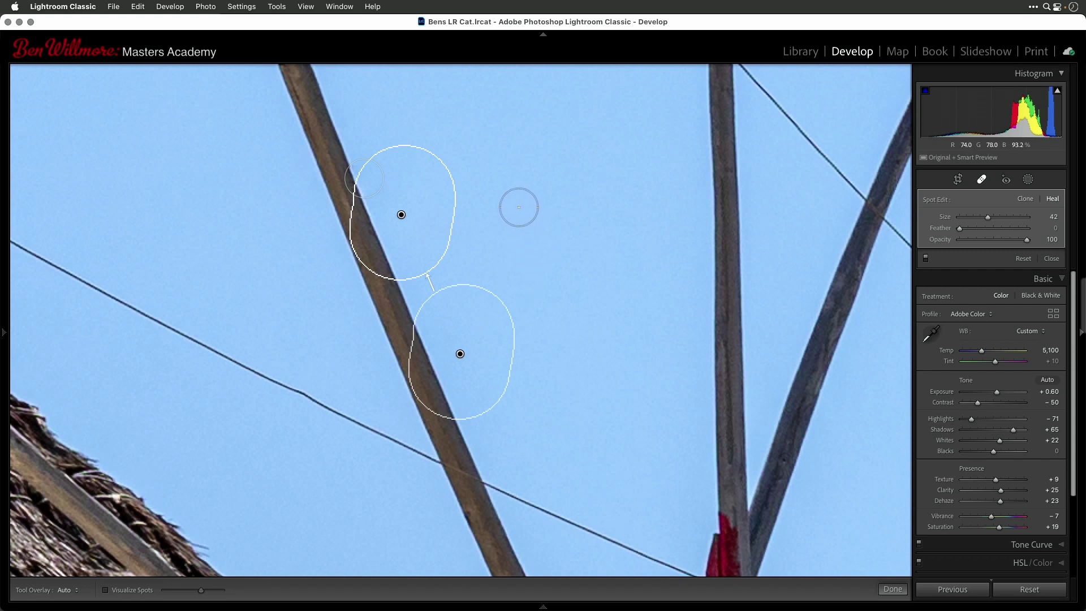
{"action": "key", "text": "alt"}
{"action": "left_click", "coordinate": [355, 176], "text": "alt"}
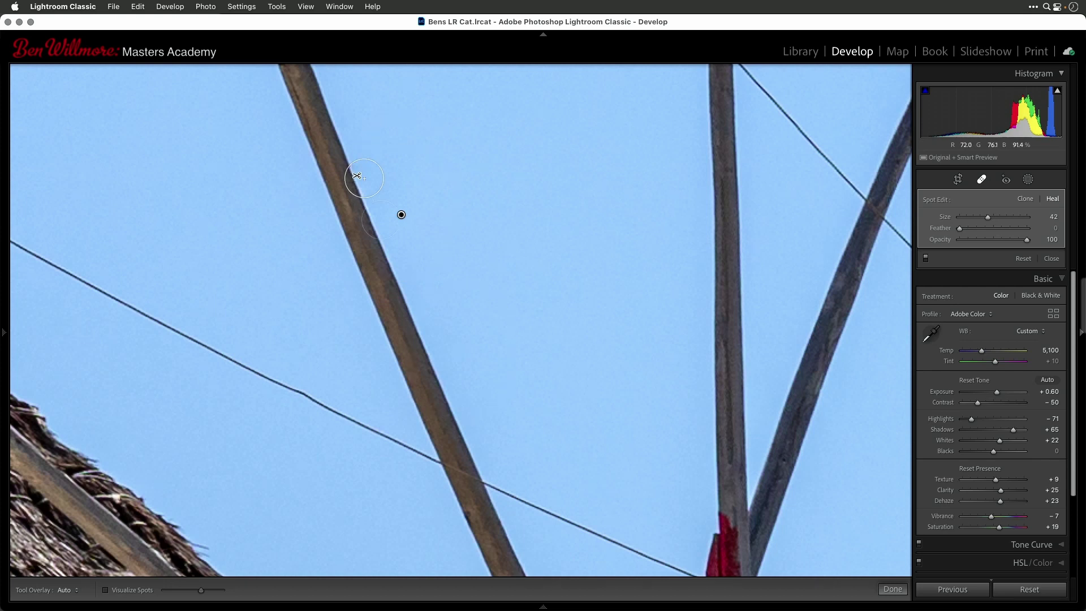
{"action": "key", "text": "super+z"}
{"action": "left_click", "coordinate": [358, 173], "text": "alt"}
{"action": "key", "text": "super+z"}
Delete both the small and the large heal beside the blade, and undo the deletions
{"action": "left_click", "coordinate": [356, 173], "text": "alt"}
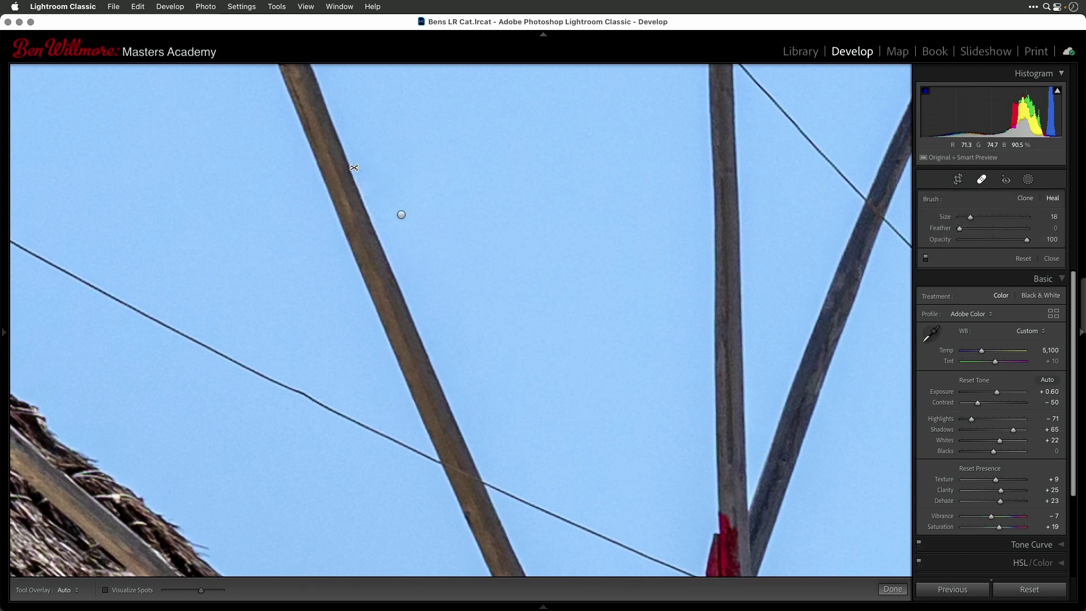
{"action": "left_click", "coordinate": [401, 214], "text": "alt"}
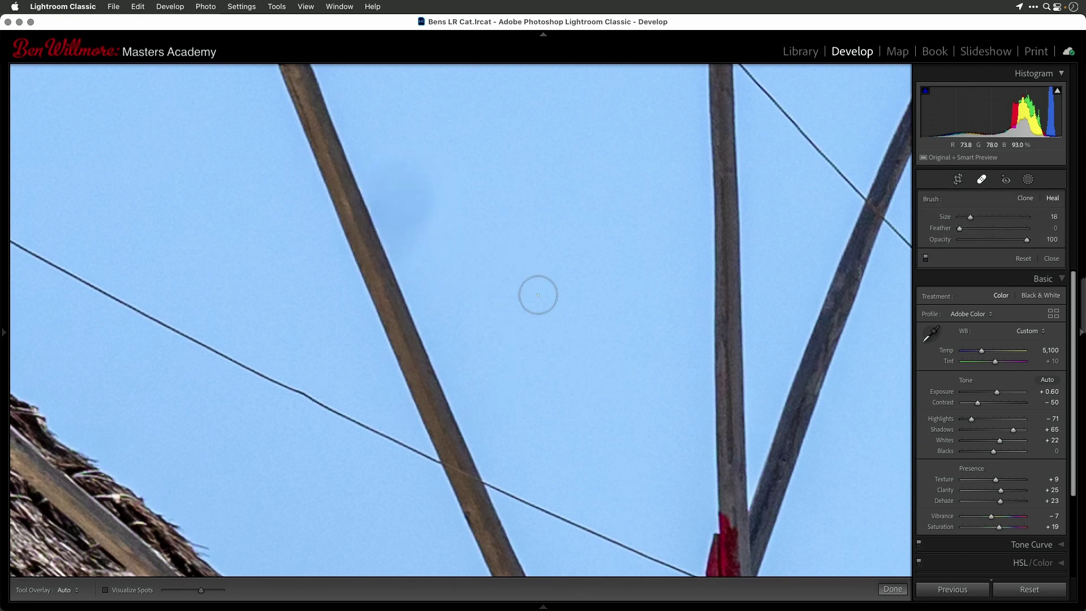
{"action": "key", "text": "super+z"}
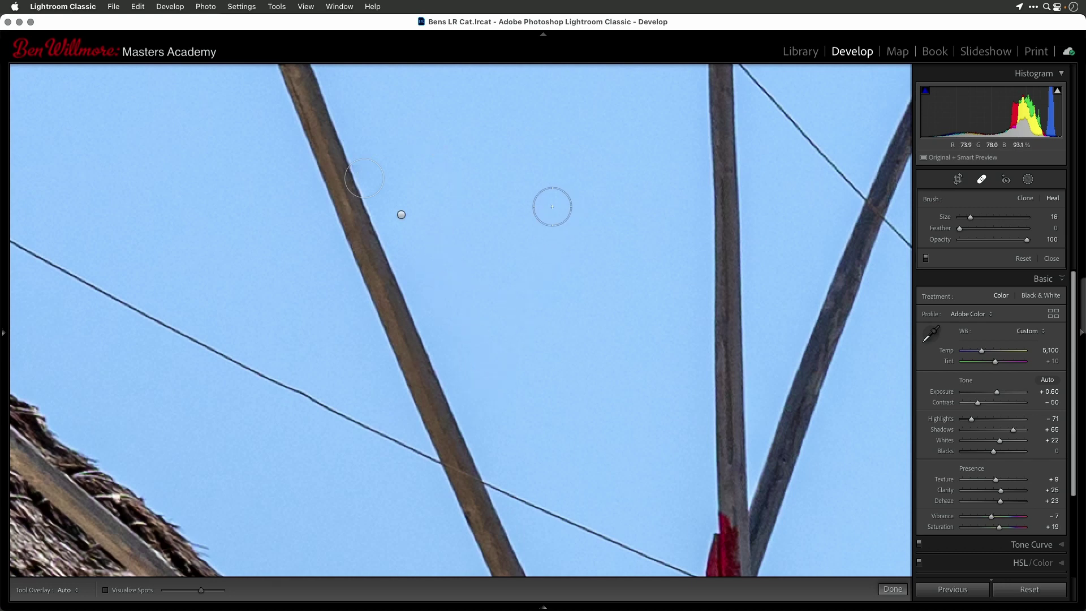
Return to the photo grid, select the six balloon photos CRW_4943 through CRW_4948, and keep CRW_4943 as the active one
{"action": "key", "text": "g"}
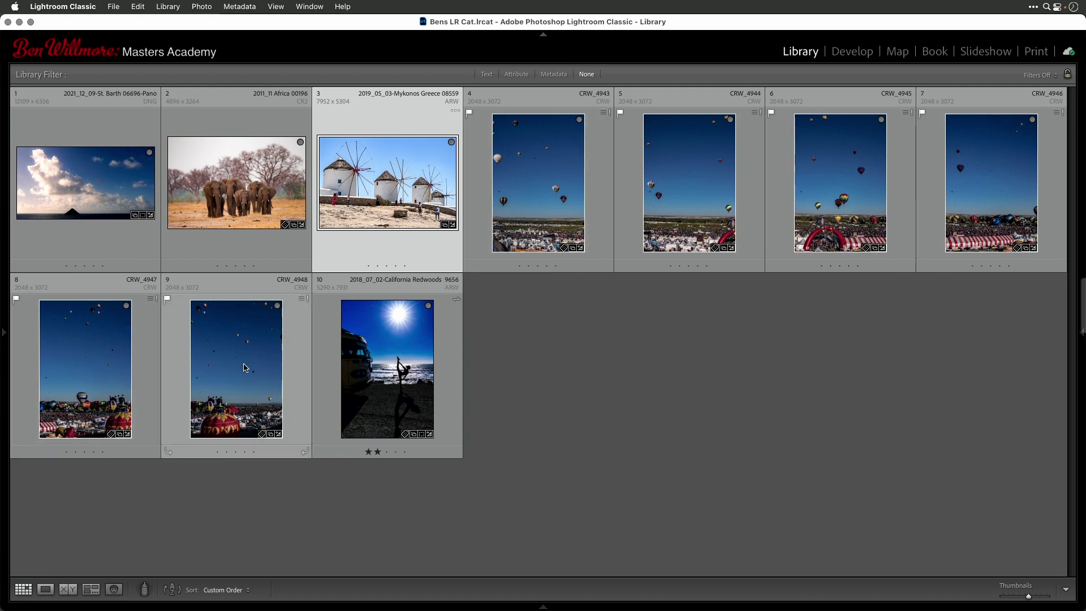
{"action": "left_click", "coordinate": [543, 194]}
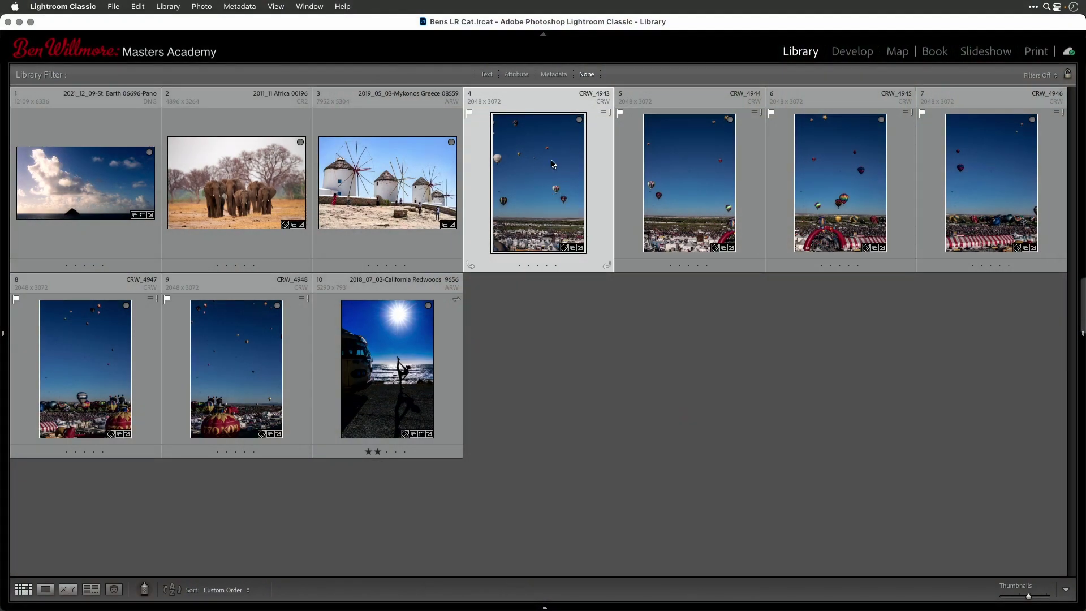
{"action": "left_click", "coordinate": [228, 384], "text": "shift"}
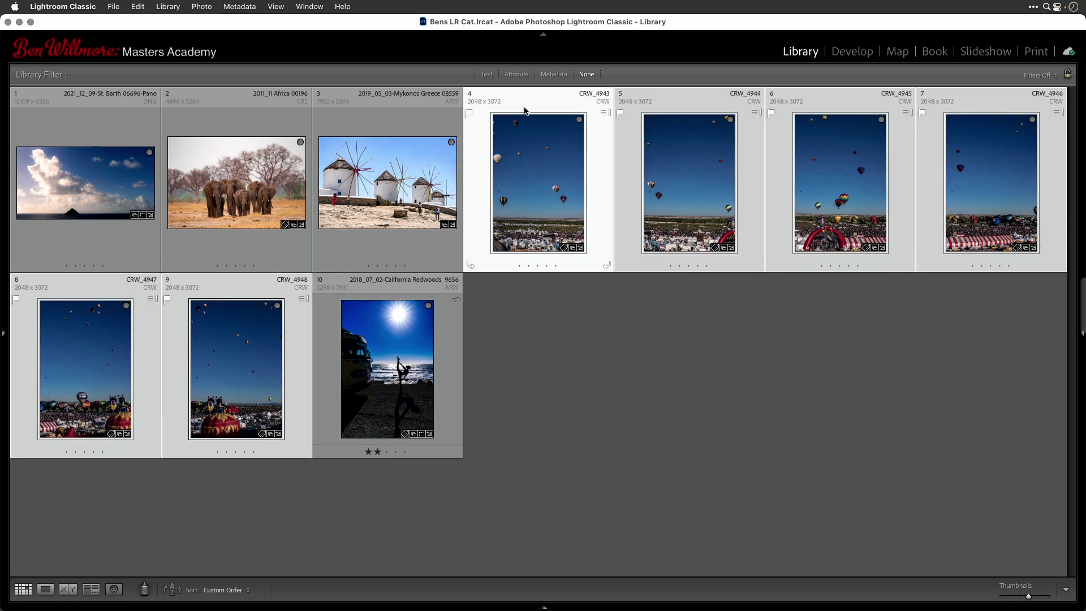
{"action": "left_click", "coordinate": [691, 152]}
{"action": "left_click", "coordinate": [848, 162]}
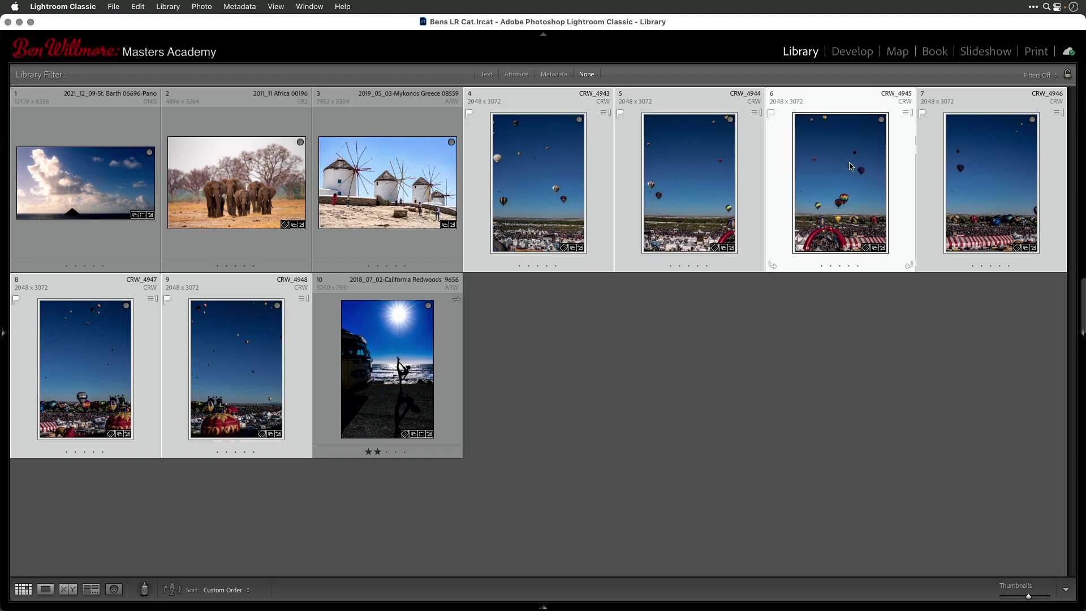
{"action": "left_click", "coordinate": [540, 180]}
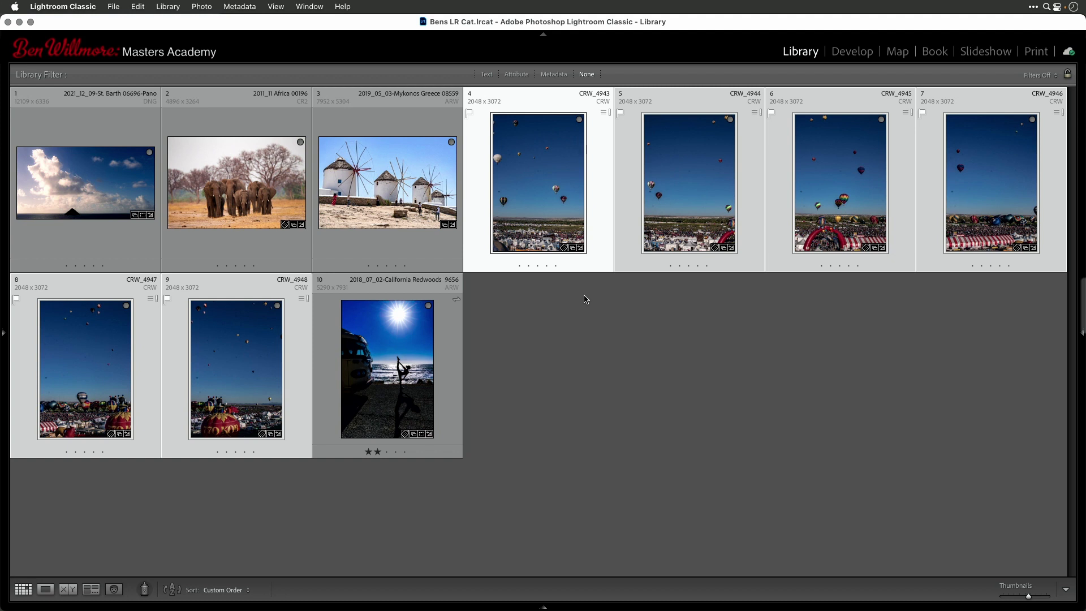
Open the selected balloon photos for Spot Removal and zoom out until the full width of the sky shows
{"action": "key", "text": "q"}
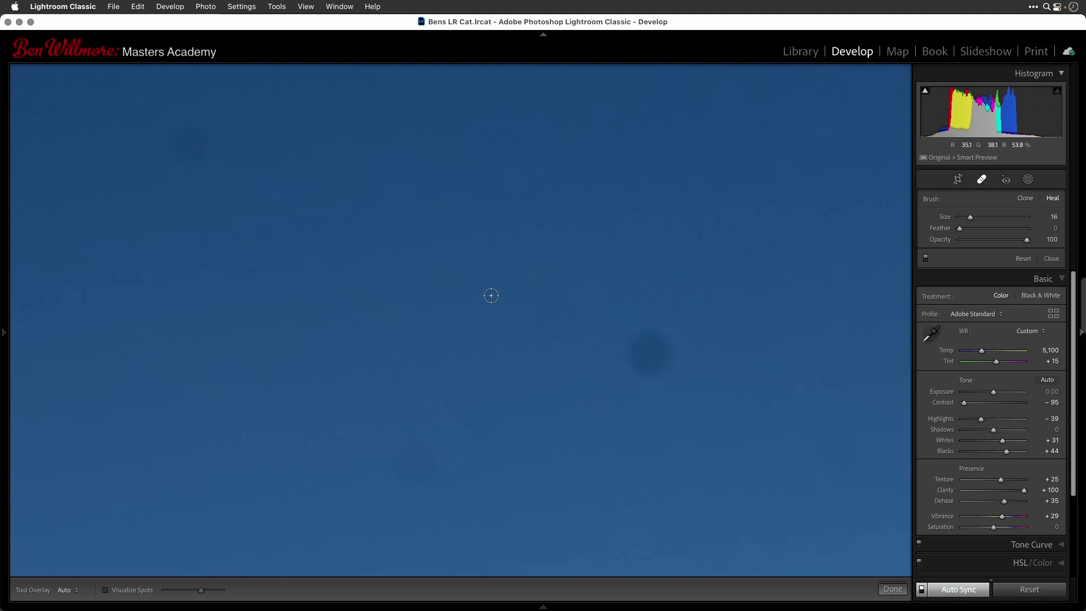
{"action": "key", "text": "z"}
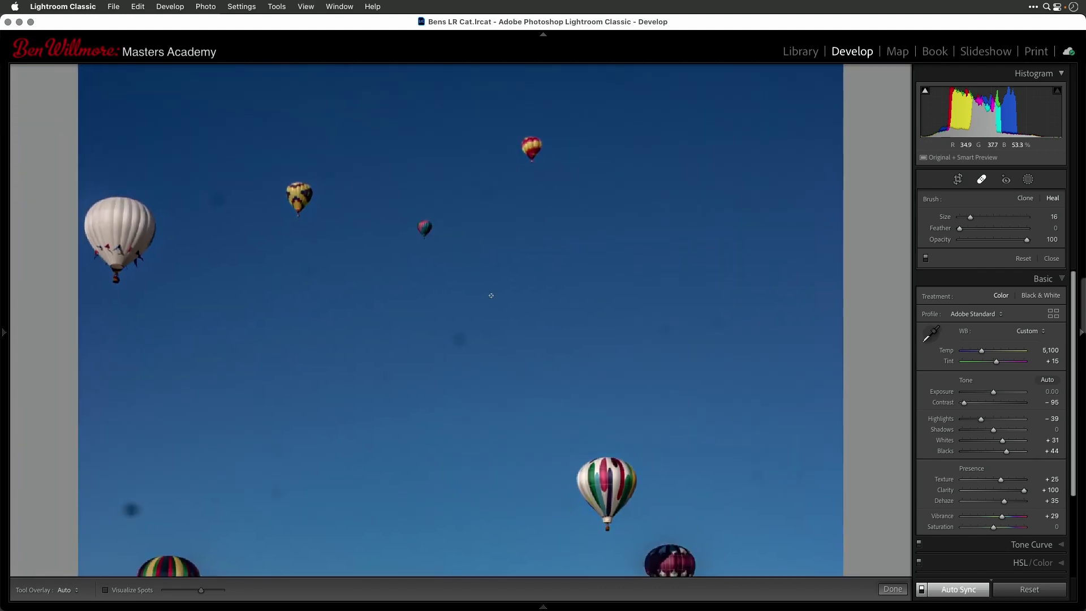
{"action": "key", "text": "z"}
{"action": "key", "text": "z"}
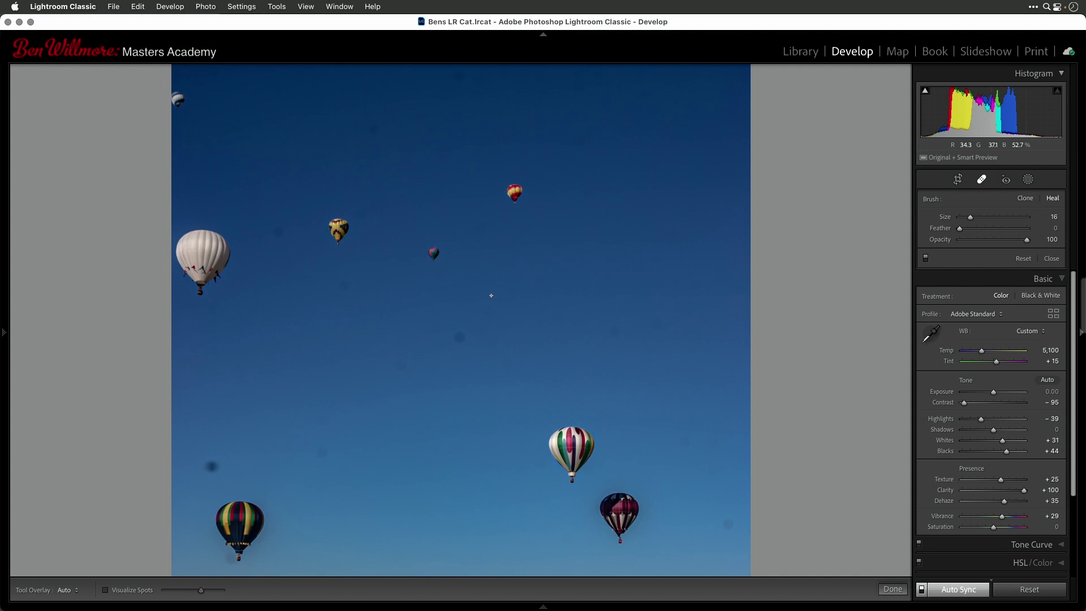
Collapse the Histogram and expand it again
{"action": "key", "text": "super+0"}
{"action": "key", "text": "super+0"}
{"action": "key", "text": "super+0"}
{"action": "key", "text": "super+0"}
{"action": "key", "text": "super+0"}
{"action": "key", "text": "super+0"}
{"action": "key", "text": "super+0"}
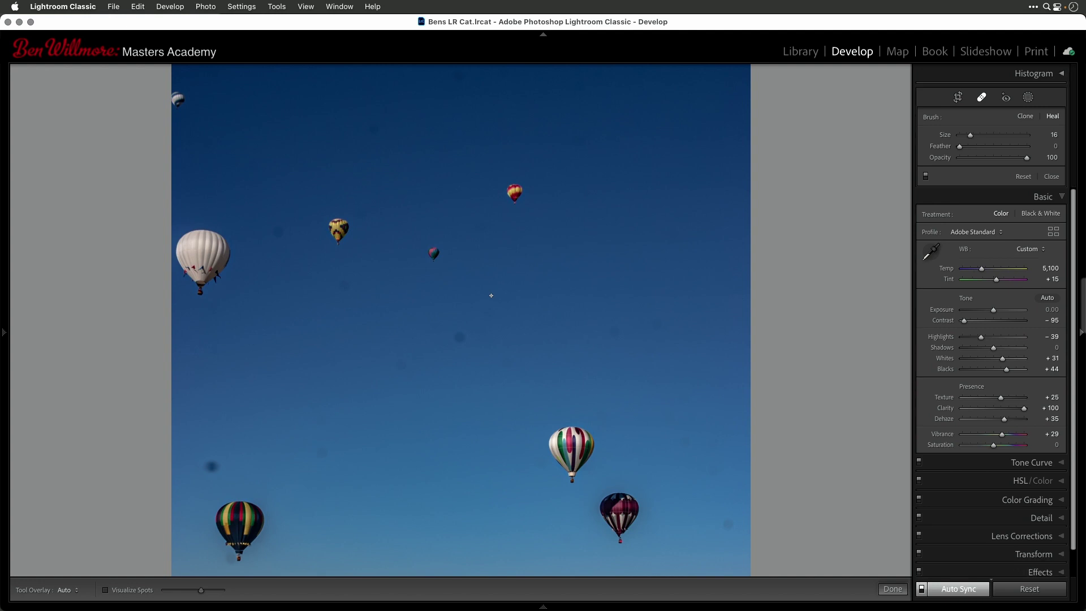
{"action": "key", "text": "super+0"}
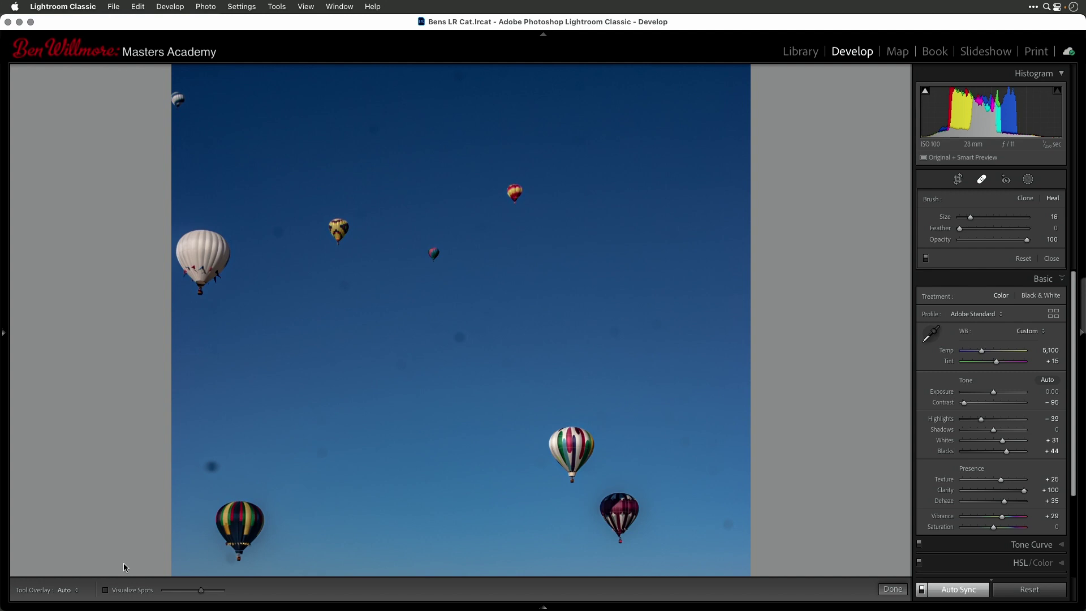
Turn on Visualize Spots with Auto Sync enabled, and raise its threshold to bring out faint dust rings
{"action": "key", "text": "a"}
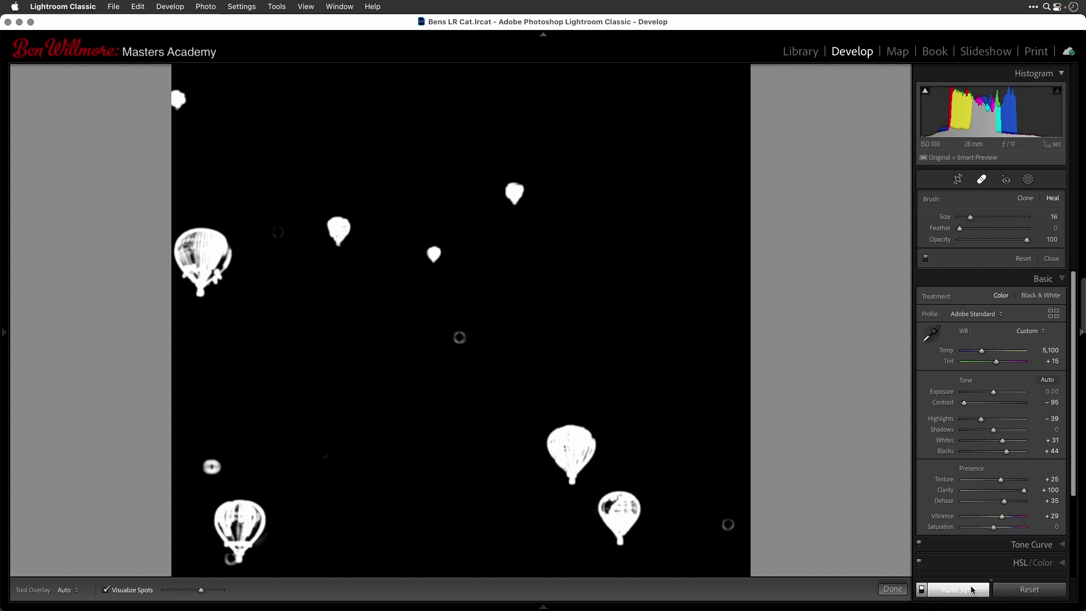
{"action": "left_click", "coordinate": [921, 589]}
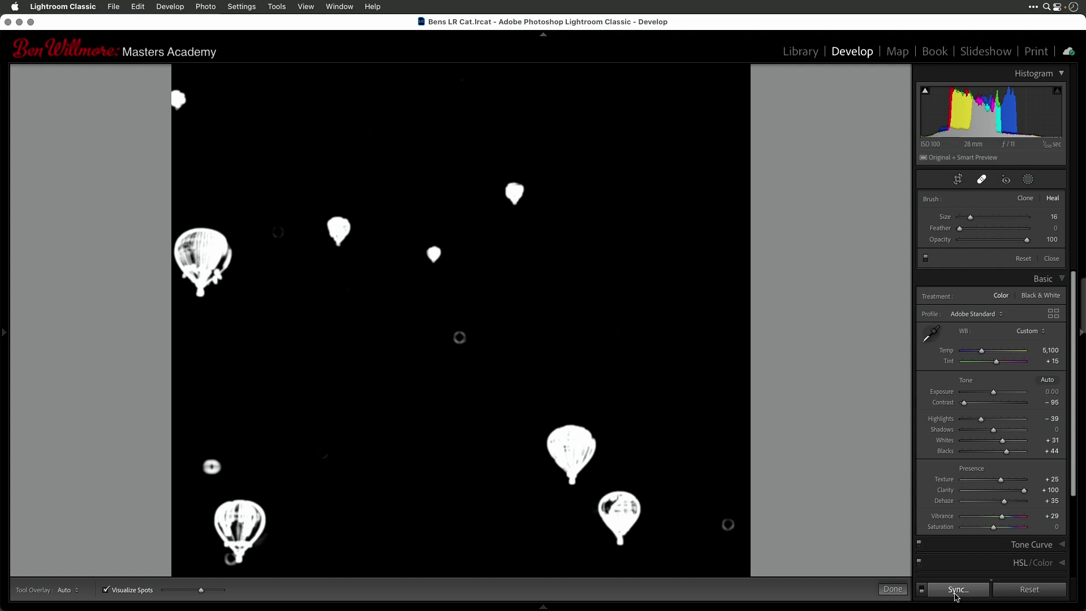
{"action": "left_click", "coordinate": [921, 590]}
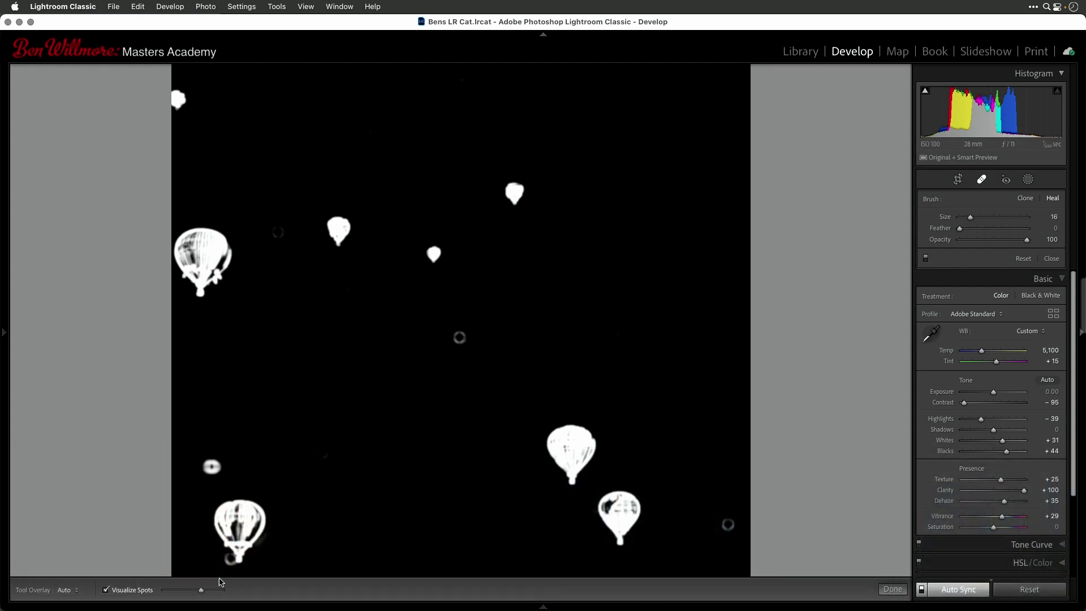
{"action": "left_click_drag", "start_coordinate": [209, 592], "coordinate": [228, 593]}
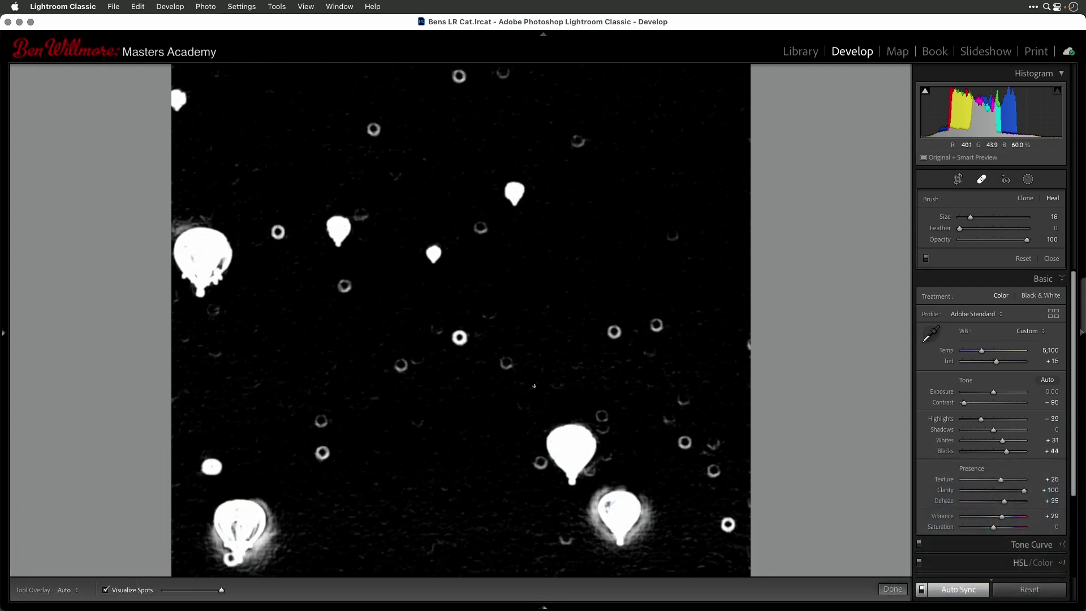
Enlarge the heal brush to size 75 and heal the four dust spots across the photo's upper-right sky and top edge
{"action": "scroll", "coordinate": [587, 289], "scroll_direction": "up", "scroll_amount": 5}
{"action": "left_click", "coordinate": [672, 234]}
{"action": "left_click", "coordinate": [576, 142]}
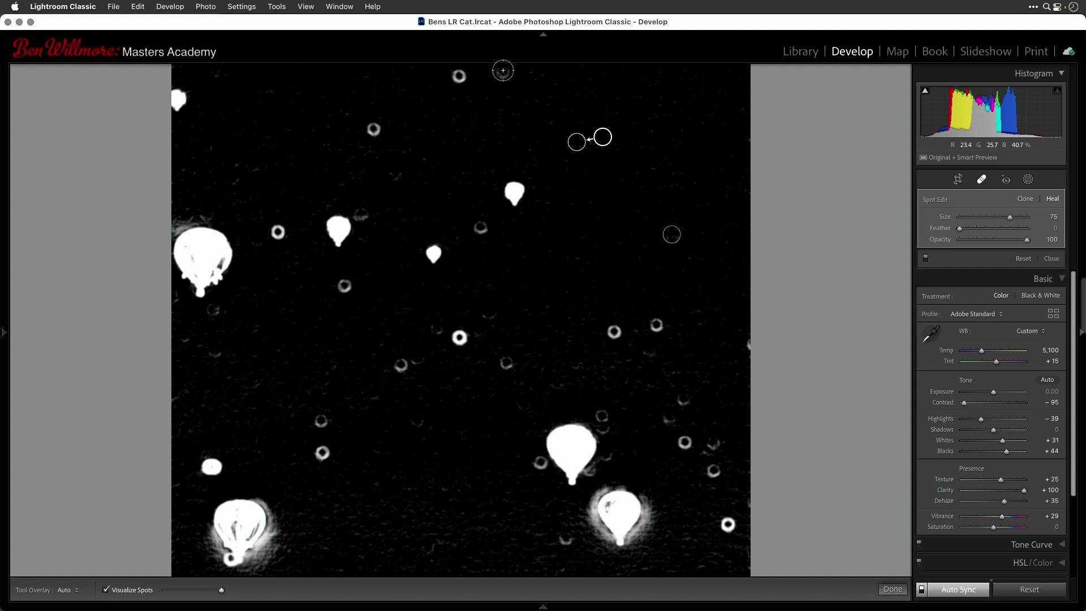
{"action": "left_click", "coordinate": [502, 70]}
{"action": "left_click", "coordinate": [459, 75]}
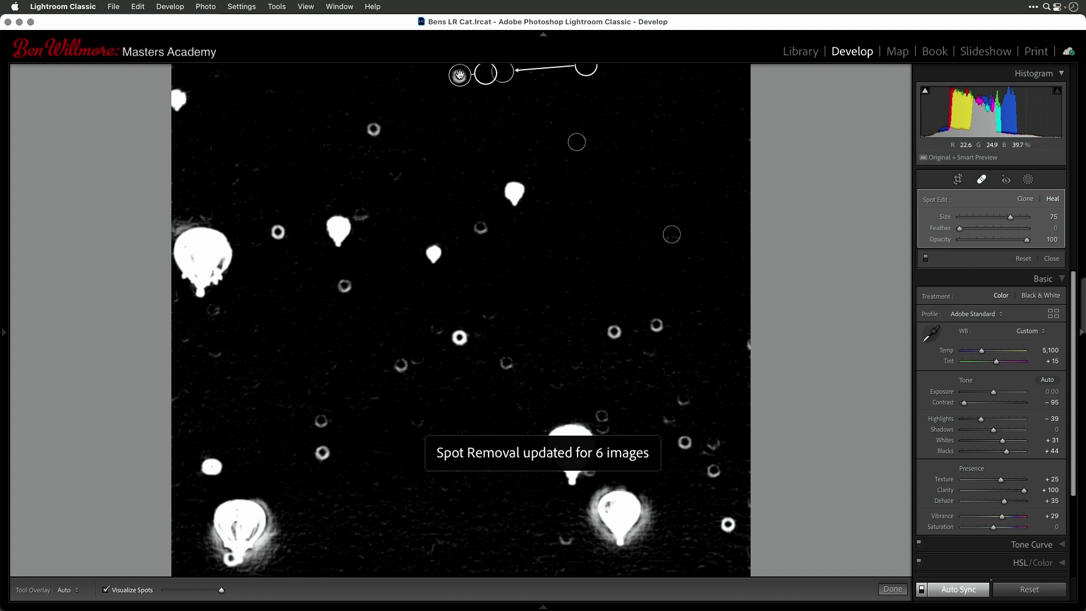
Heal the dust spots in the upper-left sky, around the yellow balloon and above the small central balloon
{"action": "left_click", "coordinate": [373, 129]}
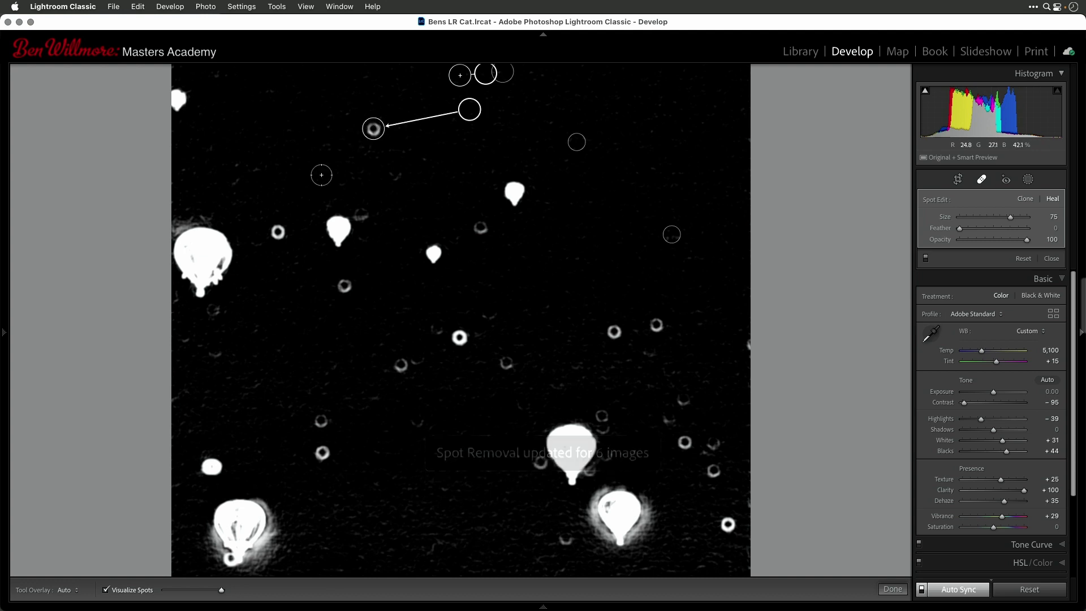
{"action": "left_click", "coordinate": [277, 231]}
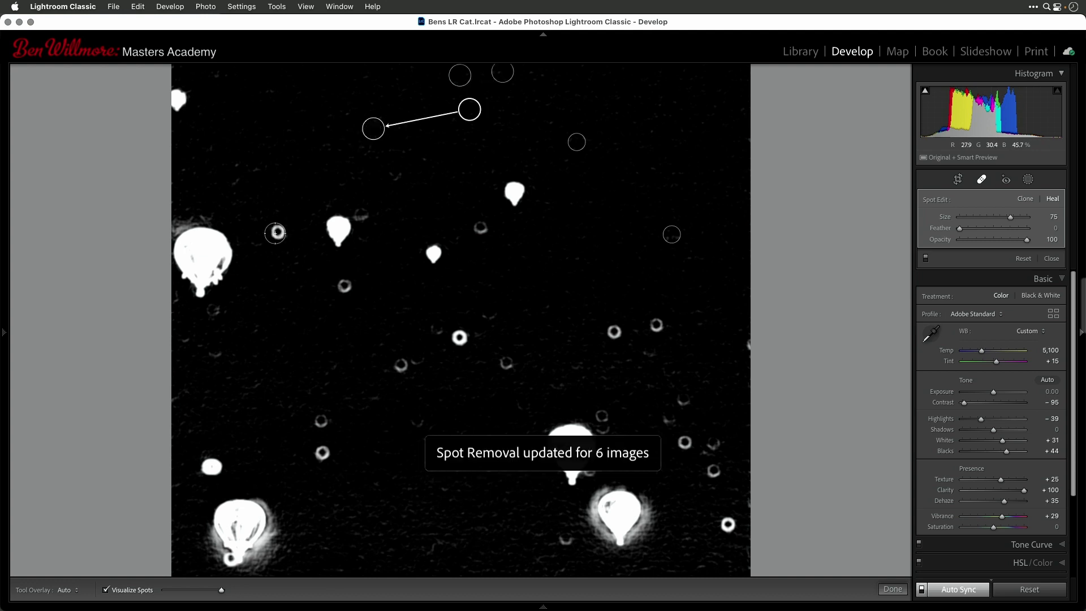
{"action": "left_click", "coordinate": [364, 214]}
{"action": "left_click", "coordinate": [393, 170]}
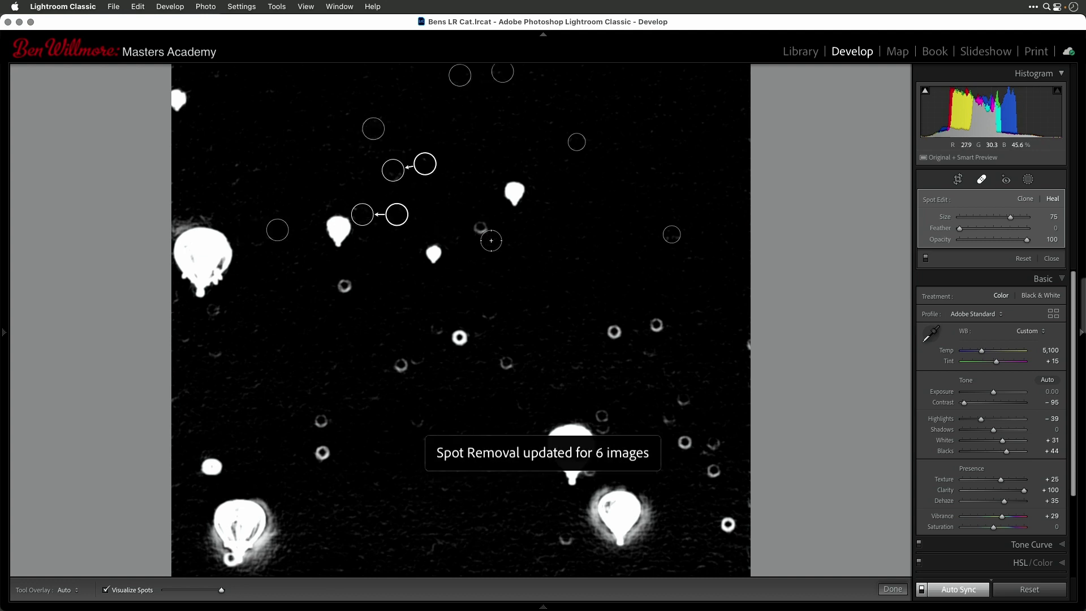
{"action": "left_click", "coordinate": [478, 227]}
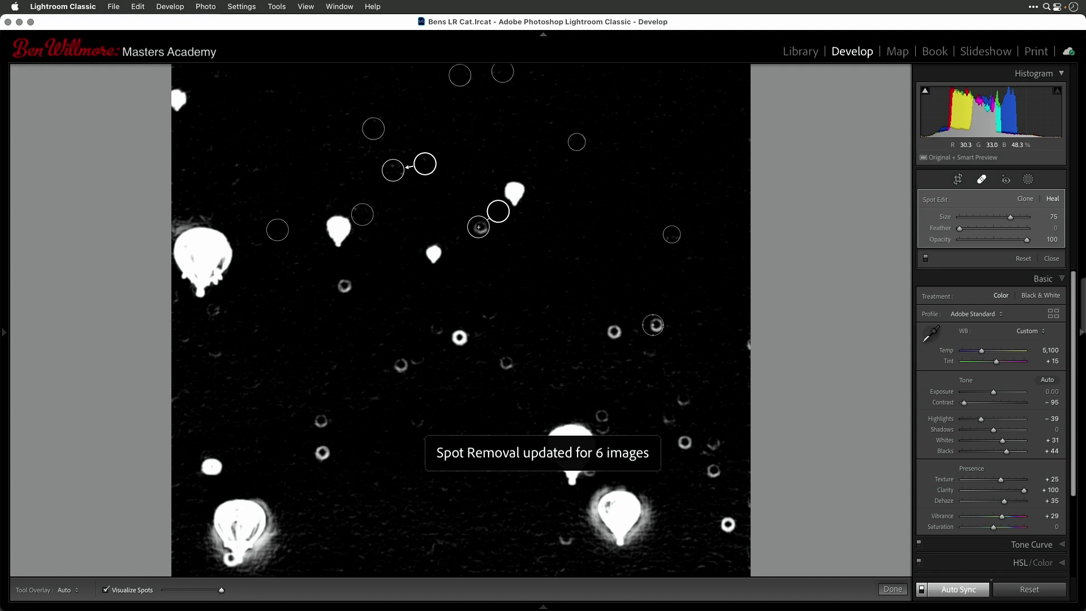
Heal the dust spots across the middle of the sky out to the photo's right edge, resampling the bright central spot's source
{"action": "left_click", "coordinate": [613, 331]}
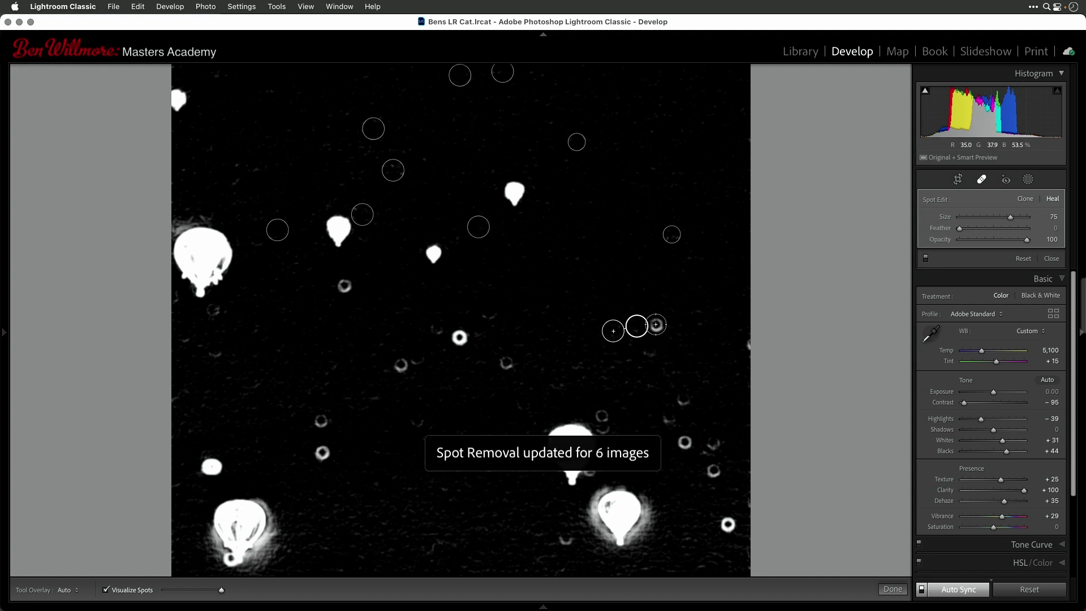
{"action": "left_click", "coordinate": [656, 325]}
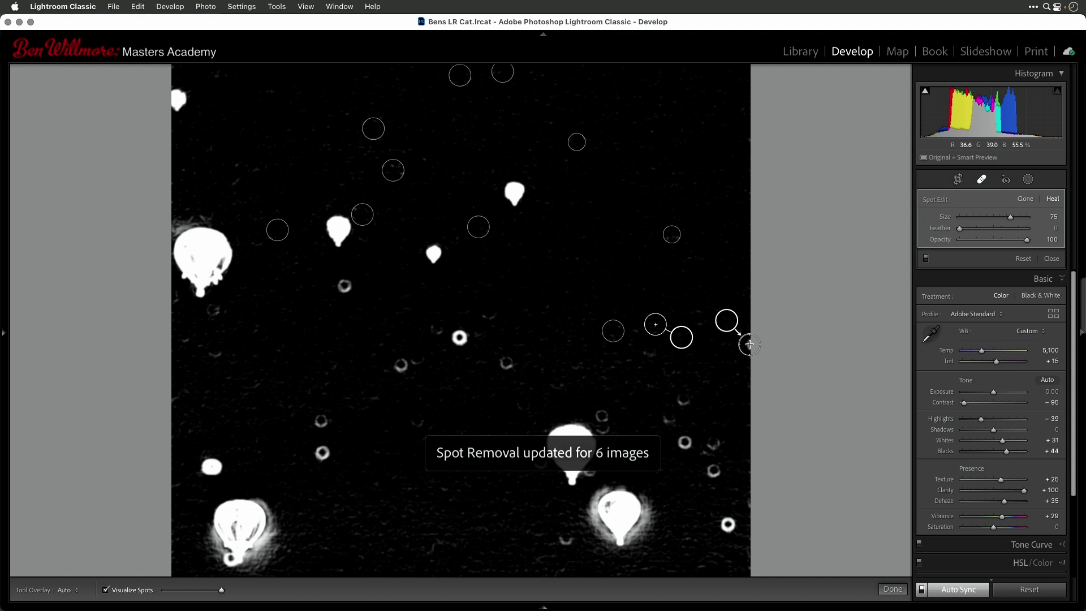
{"action": "left_click", "coordinate": [488, 309]}
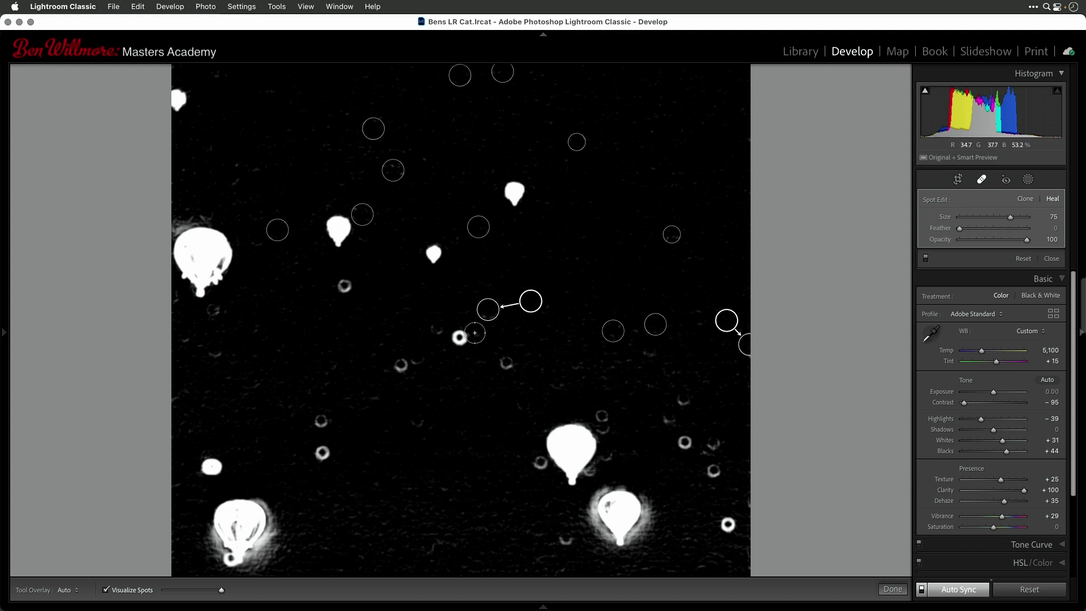
{"action": "left_click", "coordinate": [459, 338]}
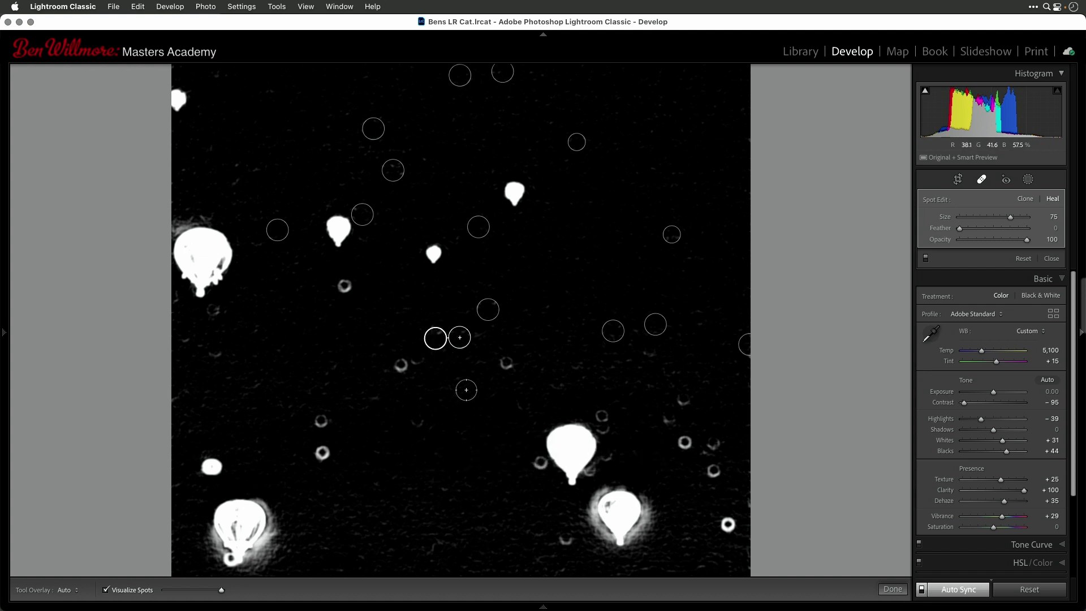
{"action": "key", "text": "slash"}
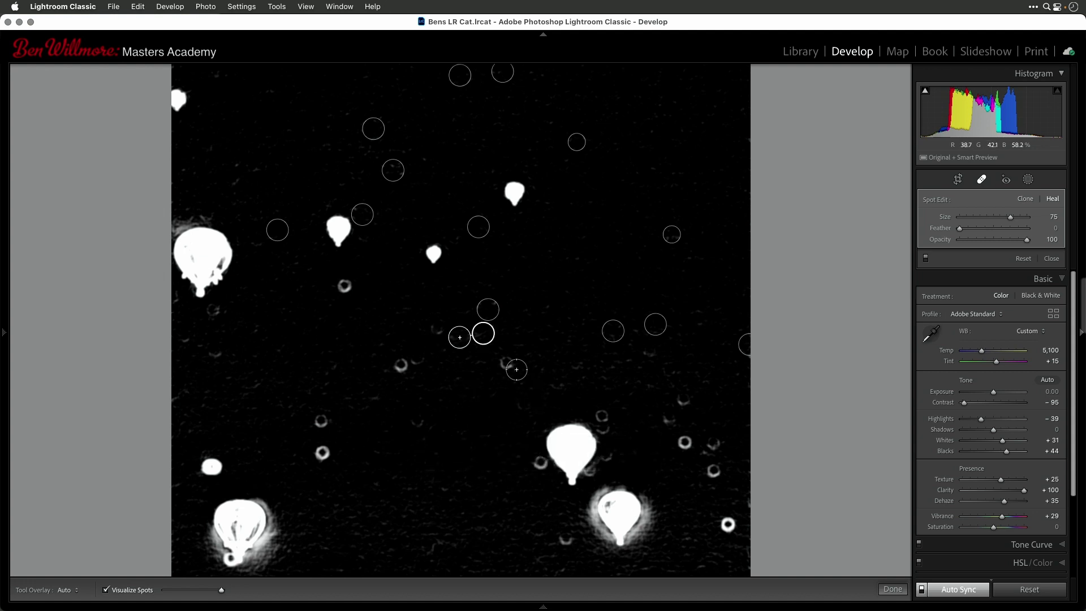
Heal the four faint spots around and below the bright central one, and choose a new source for the leftmost heal
{"action": "left_click", "coordinate": [506, 363]}
{"action": "left_click", "coordinate": [436, 327]}
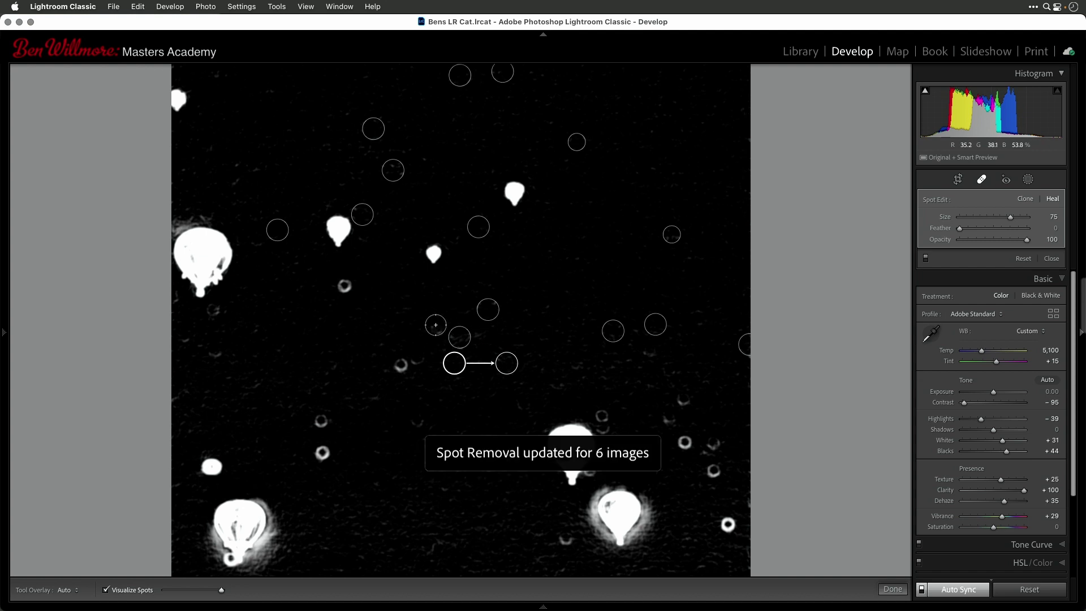
{"action": "left_click", "coordinate": [418, 358]}
{"action": "left_click", "coordinate": [401, 366]}
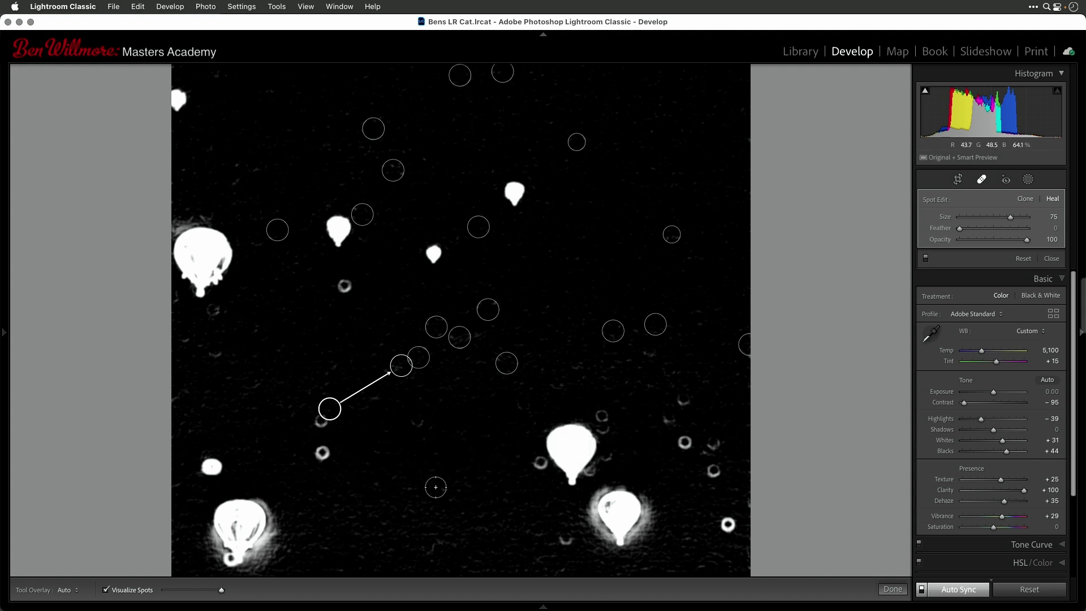
{"action": "key", "text": "slash"}
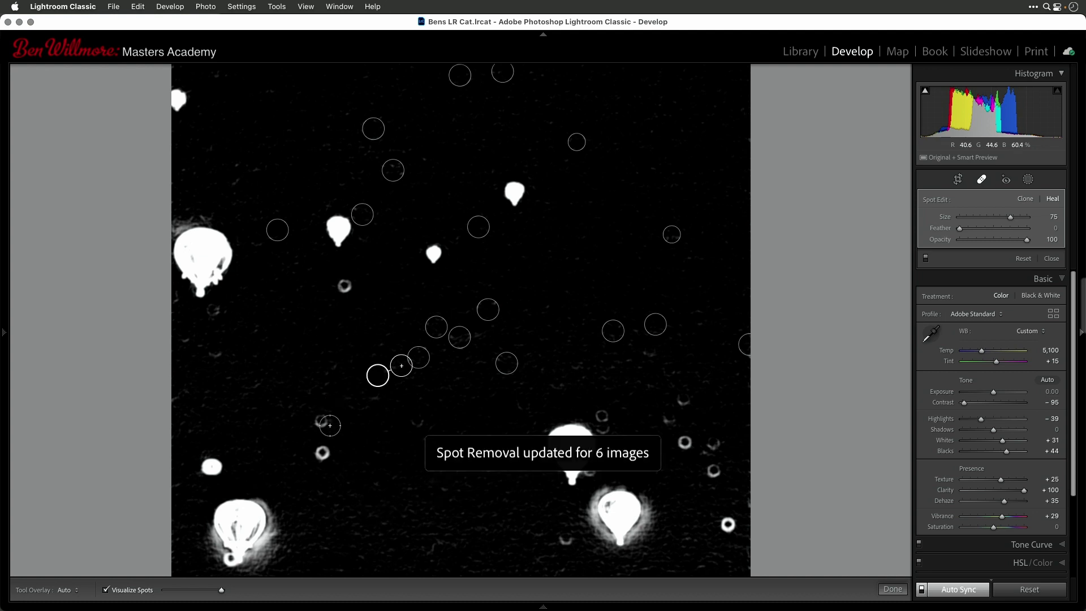
Heal the two stacked spots in the lower-left sky and three right of the striped balloon, resampling the last one's source
{"action": "left_click", "coordinate": [322, 421]}
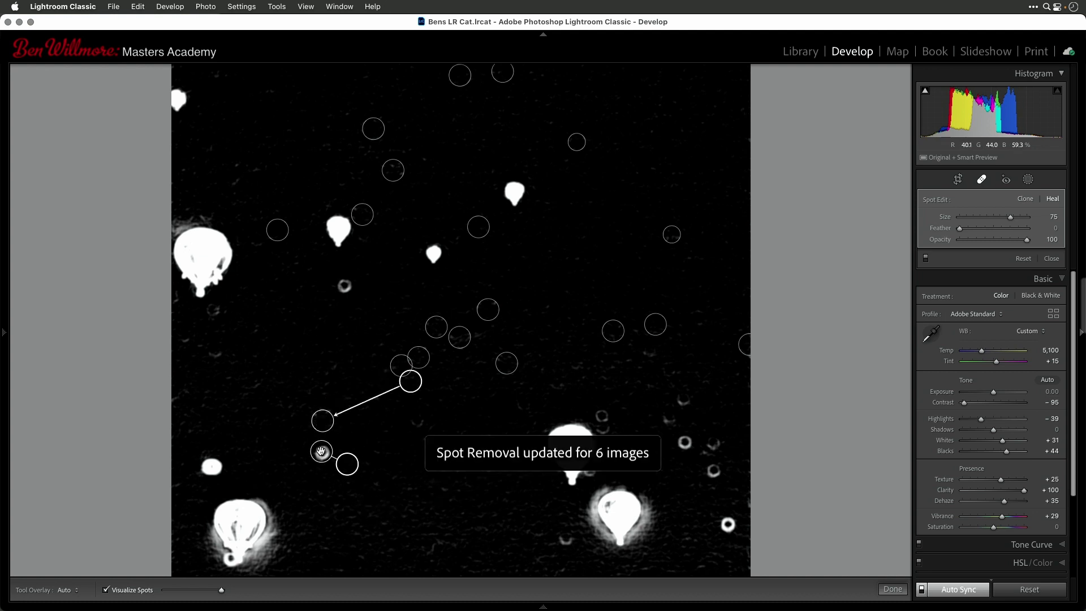
{"action": "left_click", "coordinate": [684, 443]}
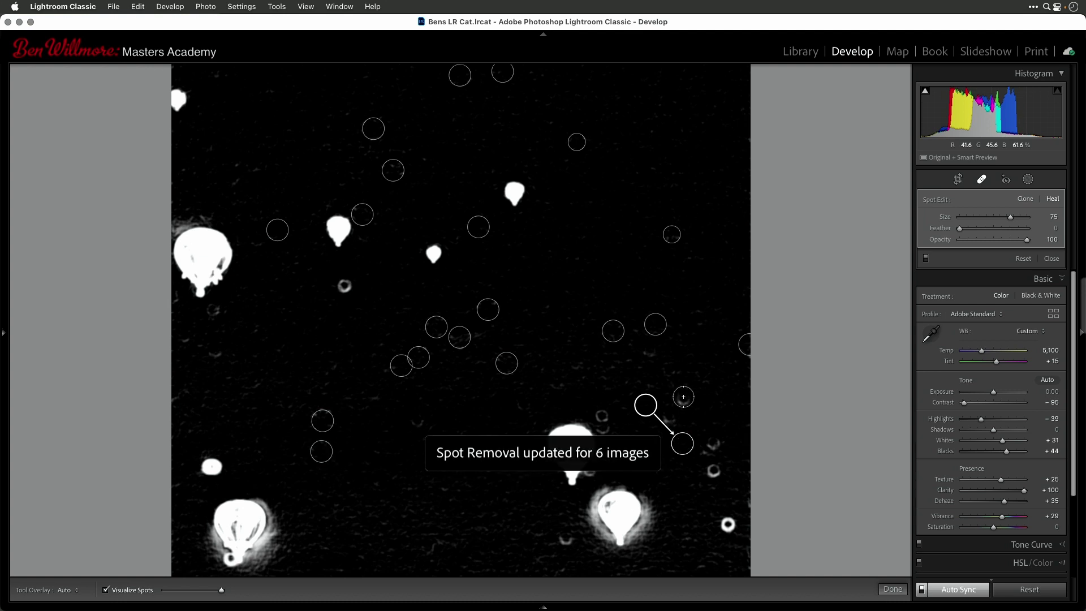
{"action": "left_click", "coordinate": [683, 398]}
{"action": "left_click", "coordinate": [713, 444]}
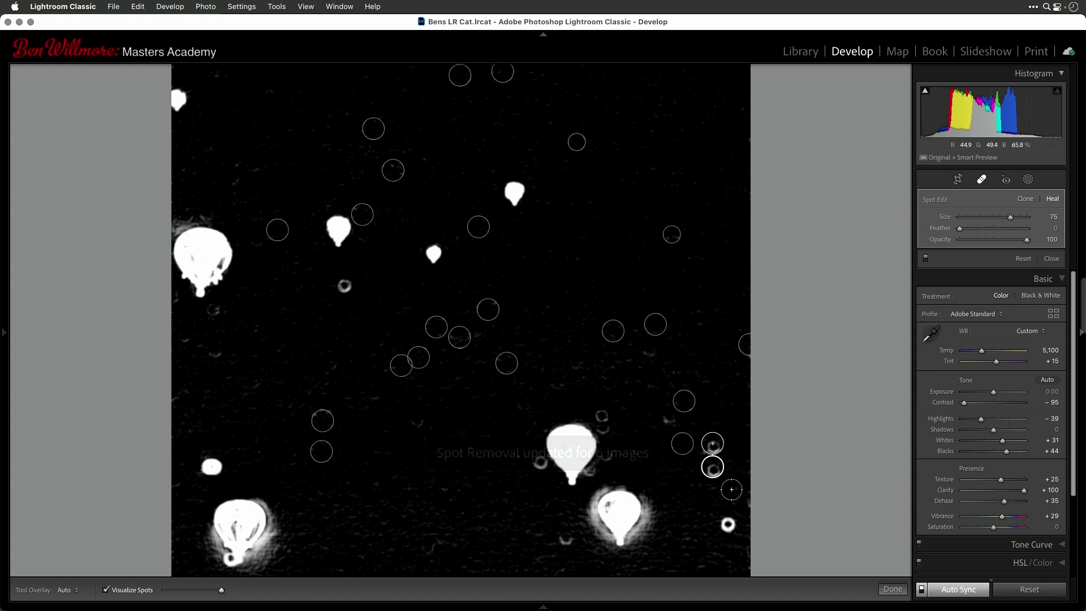
{"action": "key", "text": "slash"}
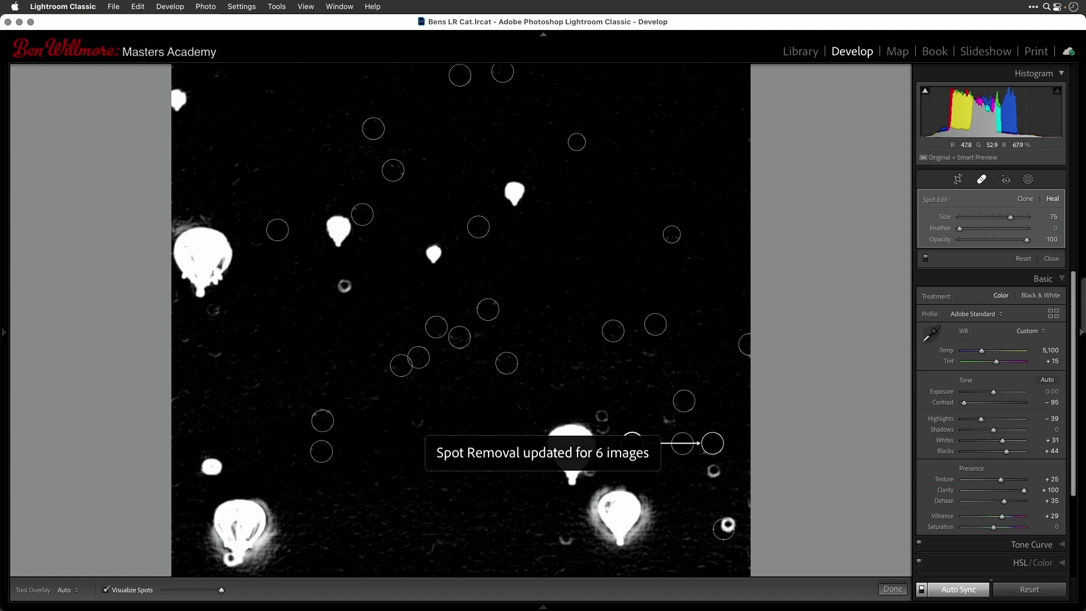
Heal the remaining dust spots near the lower-right edge of the sky, resampling one source, plus the faint spot beside them
{"action": "left_click", "coordinate": [728, 523]}
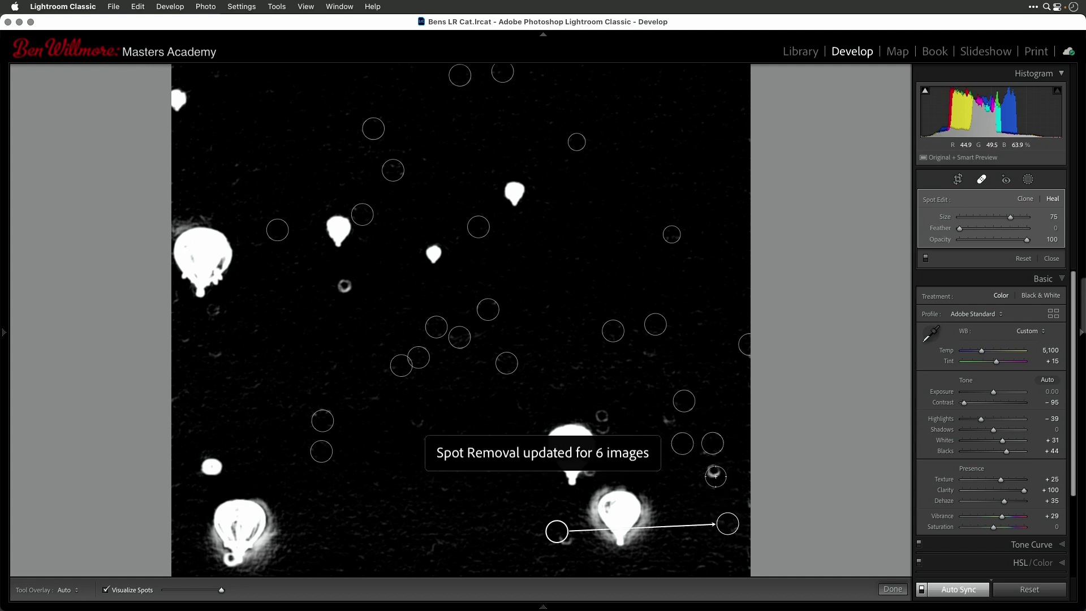
{"action": "key", "text": "slash"}
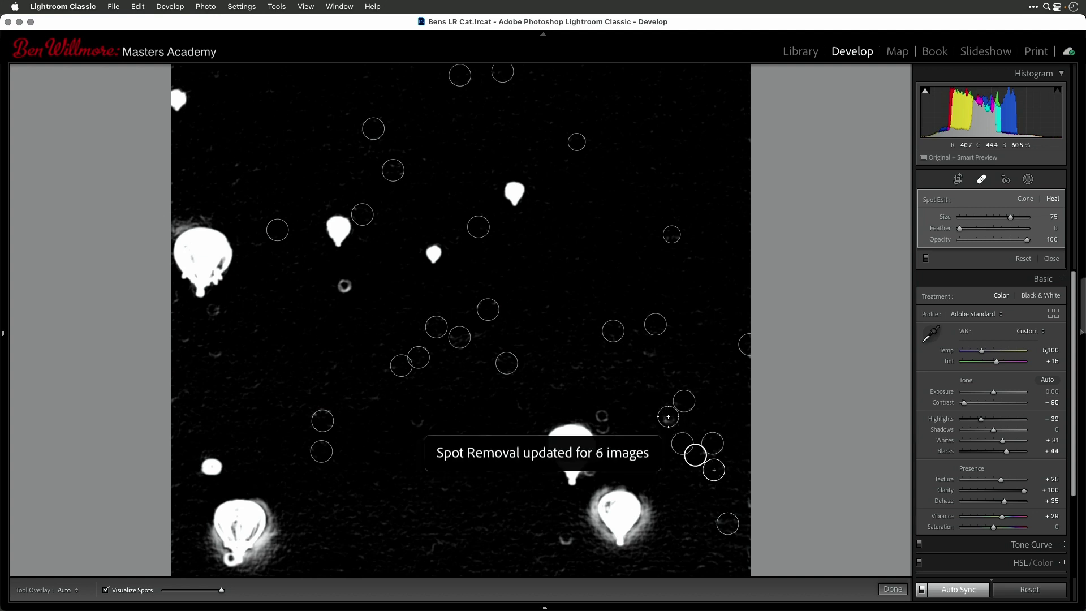
{"action": "left_click", "coordinate": [669, 416]}
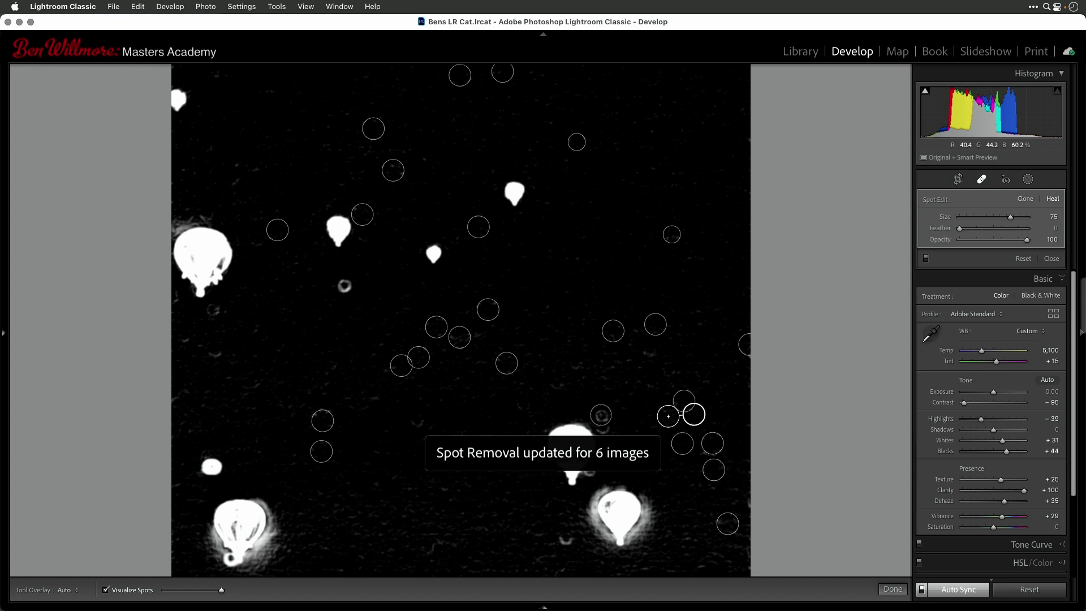
Heal the dust spots around the striped balloon, the one below it, and the two in the sky to its upper left
{"action": "left_click", "coordinate": [602, 416]}
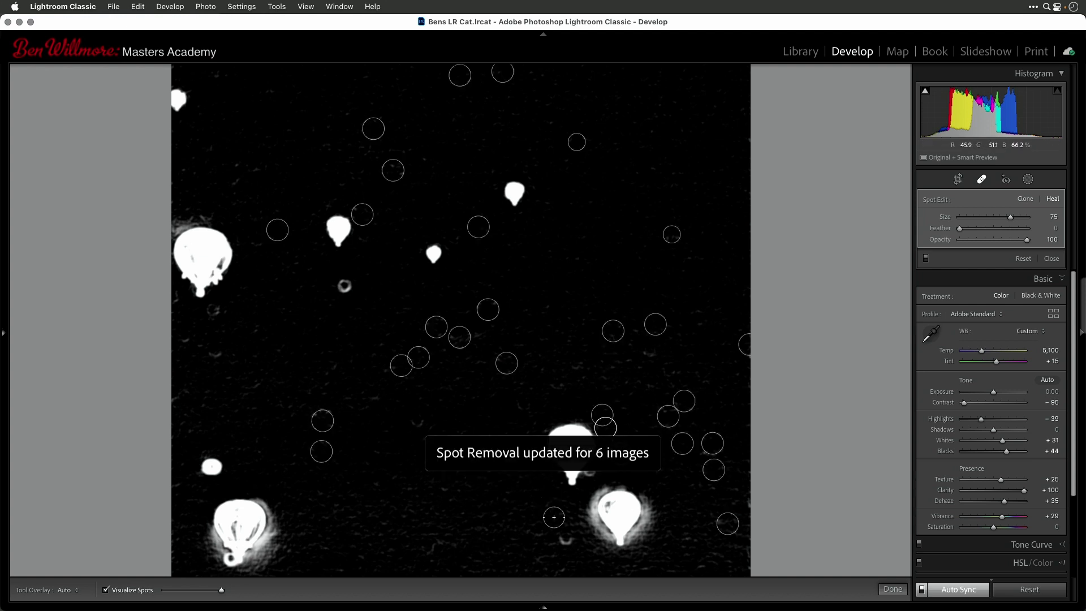
{"action": "left_click", "coordinate": [565, 537]}
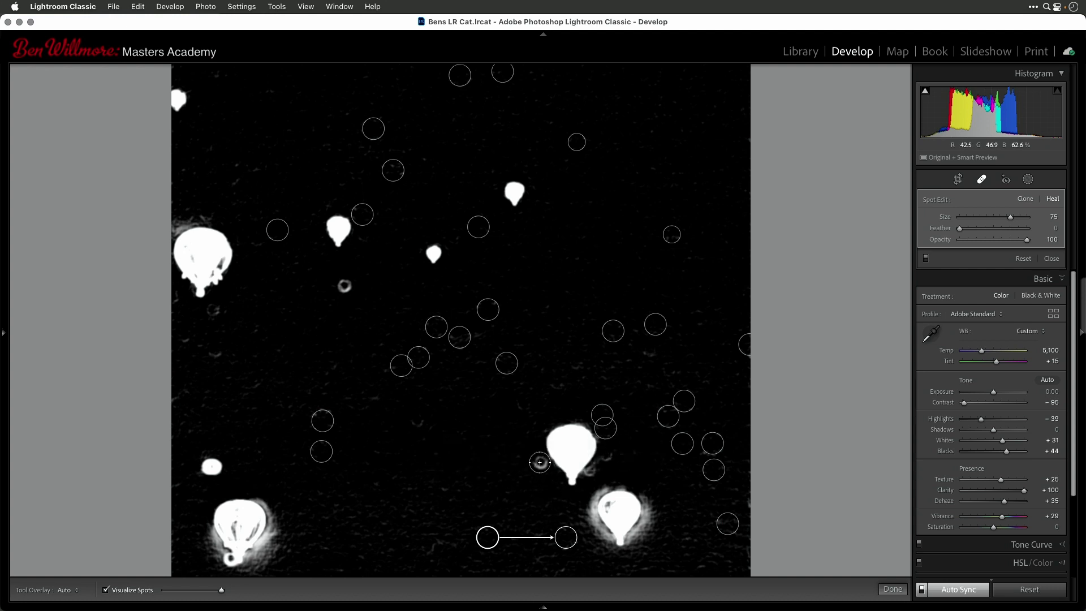
{"action": "left_click", "coordinate": [539, 468]}
{"action": "left_click", "coordinate": [416, 418]}
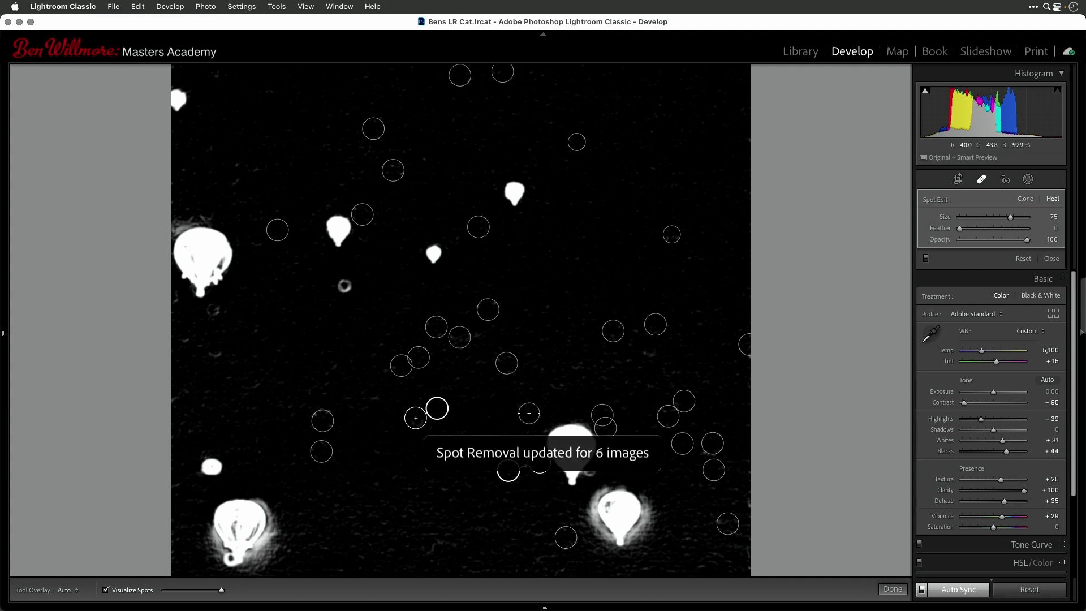
{"action": "left_click", "coordinate": [523, 404]}
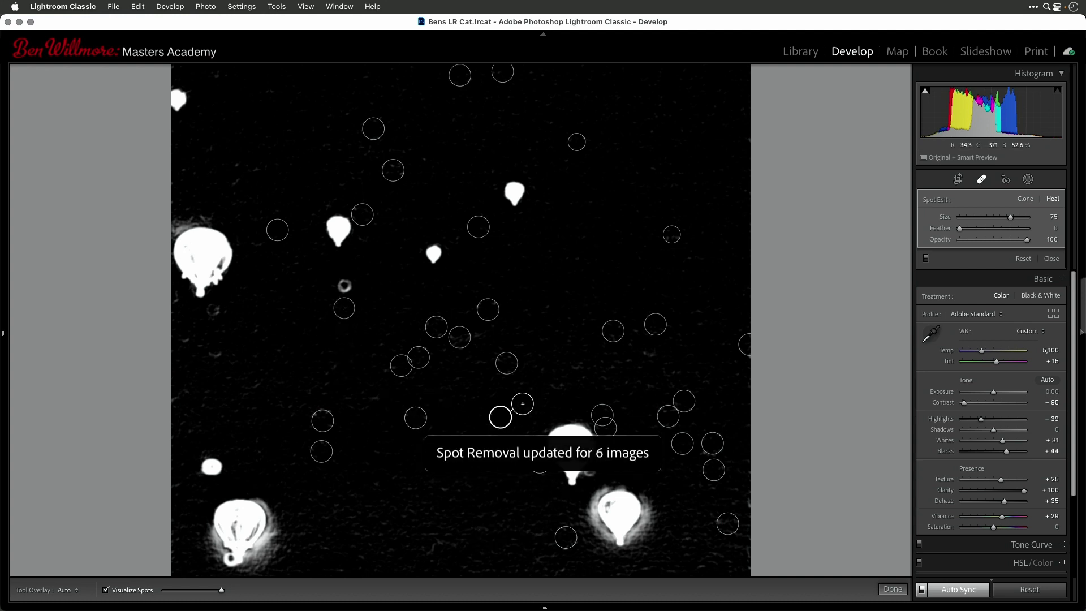
Heal the spot below the small yellow balloon, two beneath the white balloon, and the bright blob above the lower-left balloon
{"action": "left_click", "coordinate": [344, 285]}
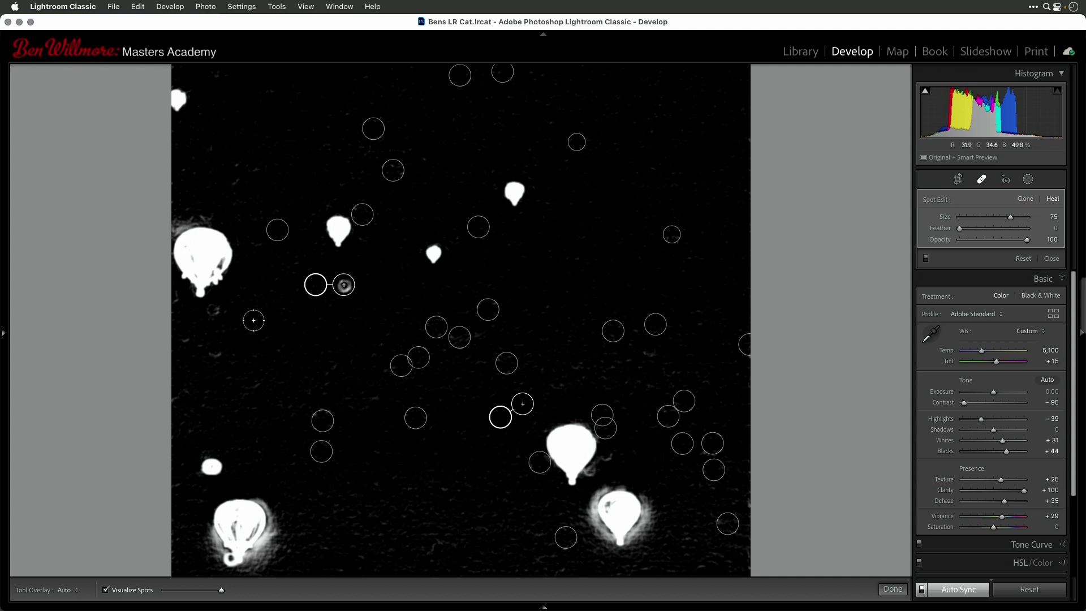
{"action": "left_click", "coordinate": [212, 309]}
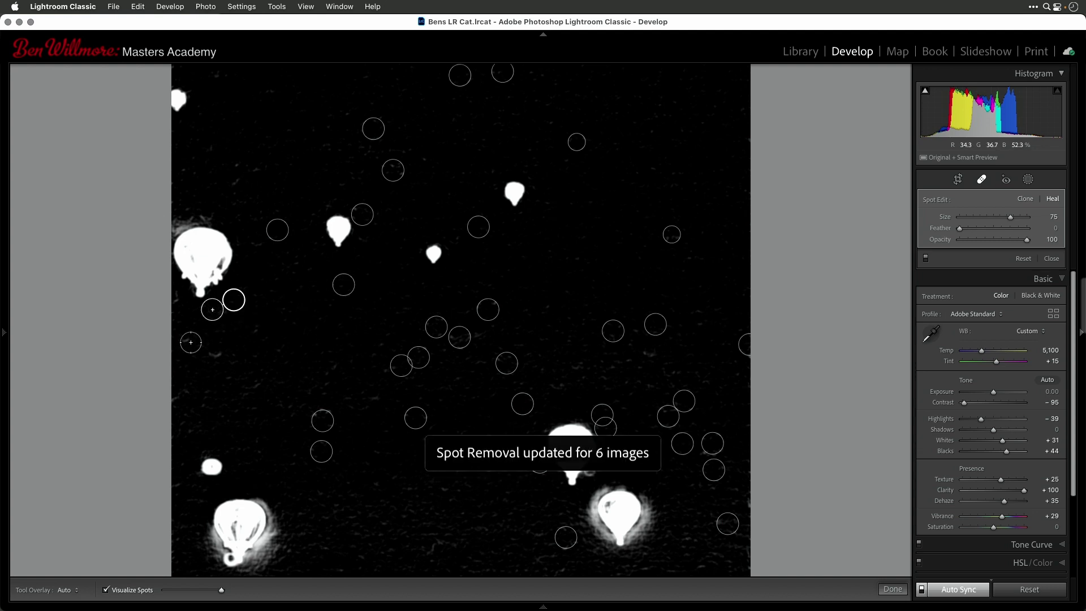
{"action": "left_click", "coordinate": [215, 349]}
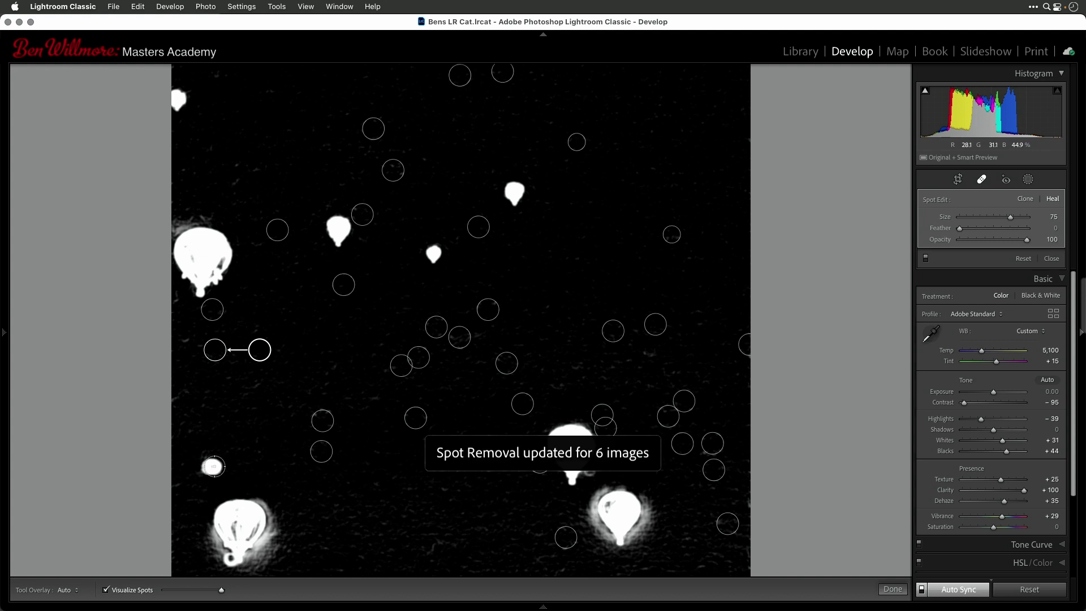
{"action": "left_click", "coordinate": [211, 467]}
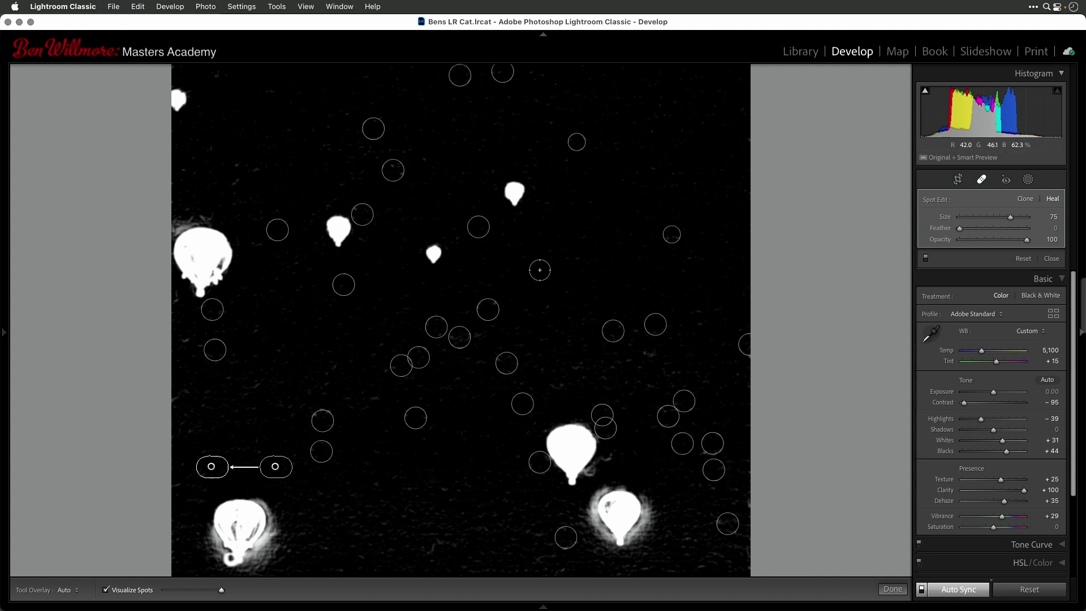
Heal the dust spot just above the horizon in the lower-left sky and the spot on the photo's top edge
{"action": "left_click_drag", "start_coordinate": [448, 446], "coordinate": [441, 349]}
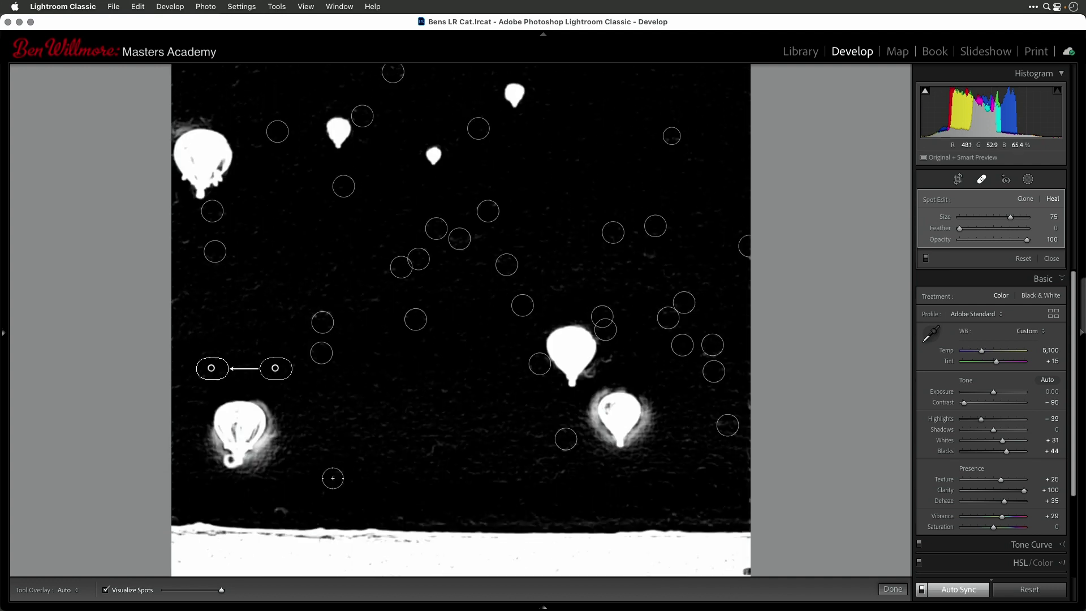
{"action": "left_click", "coordinate": [278, 513]}
{"action": "left_click", "coordinate": [522, 306]}
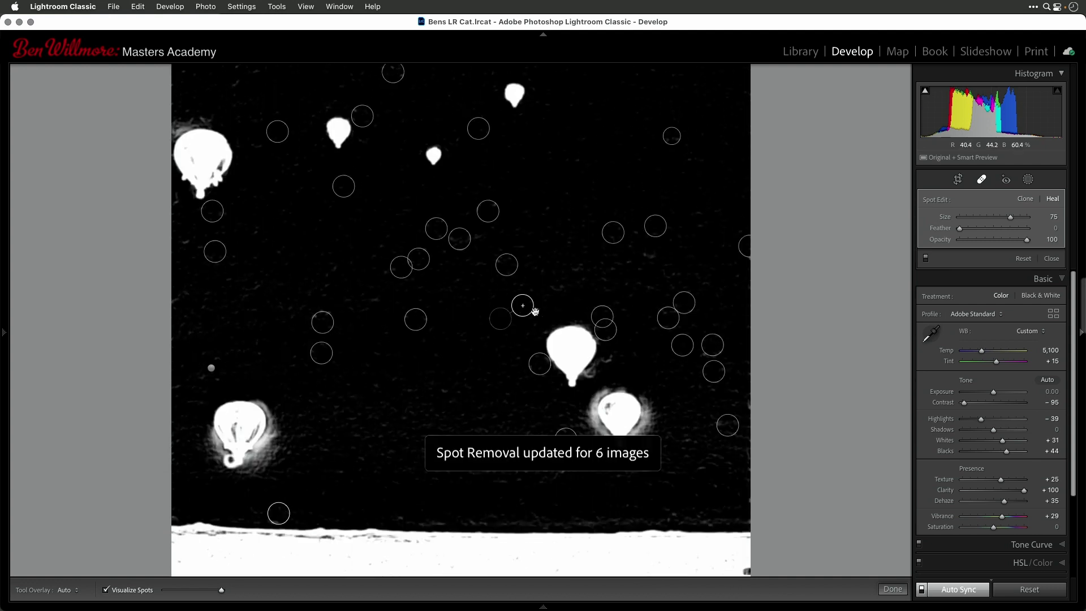
{"action": "left_click_drag", "start_coordinate": [681, 242], "coordinate": [681, 266]}
{"action": "scroll", "coordinate": [681, 266], "scroll_direction": "up", "scroll_amount": 5}
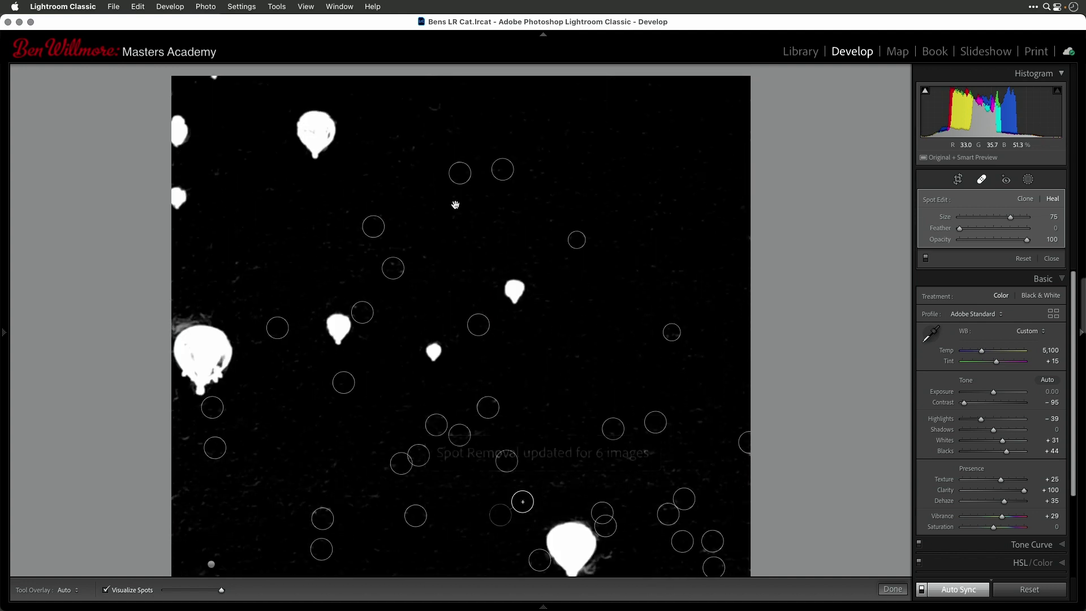
{"action": "left_click", "coordinate": [214, 78]}
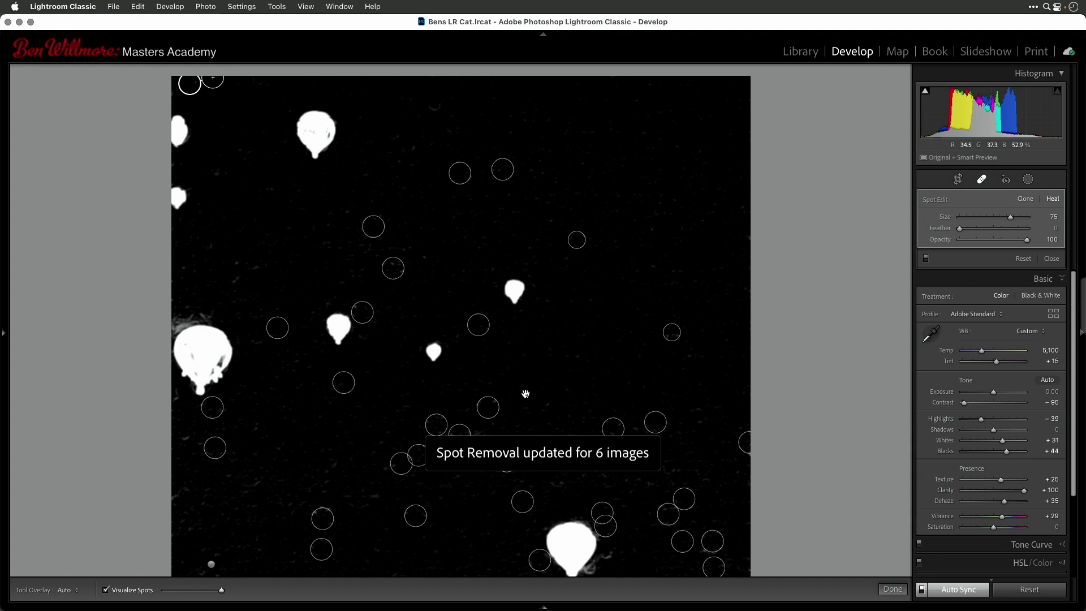
Try Dehaze at +100 on the six photos to check for leftover spots, and undo it
{"action": "left_click_drag", "start_coordinate": [526, 392], "coordinate": [531, 328]}
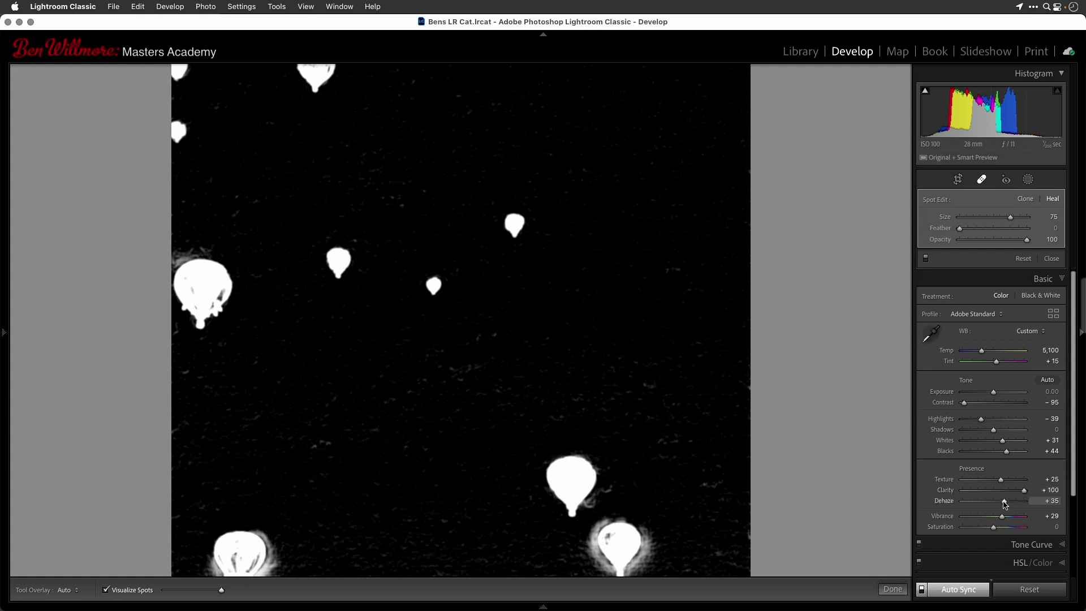
{"action": "left_click_drag", "start_coordinate": [1004, 502], "coordinate": [1035, 501]}
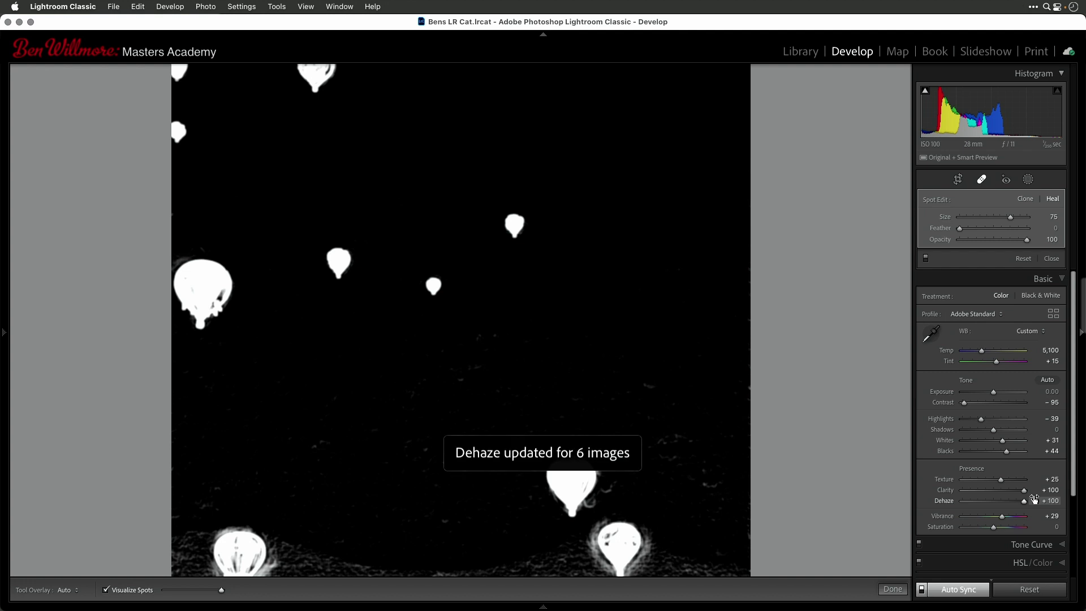
{"action": "key", "text": "super+z"}
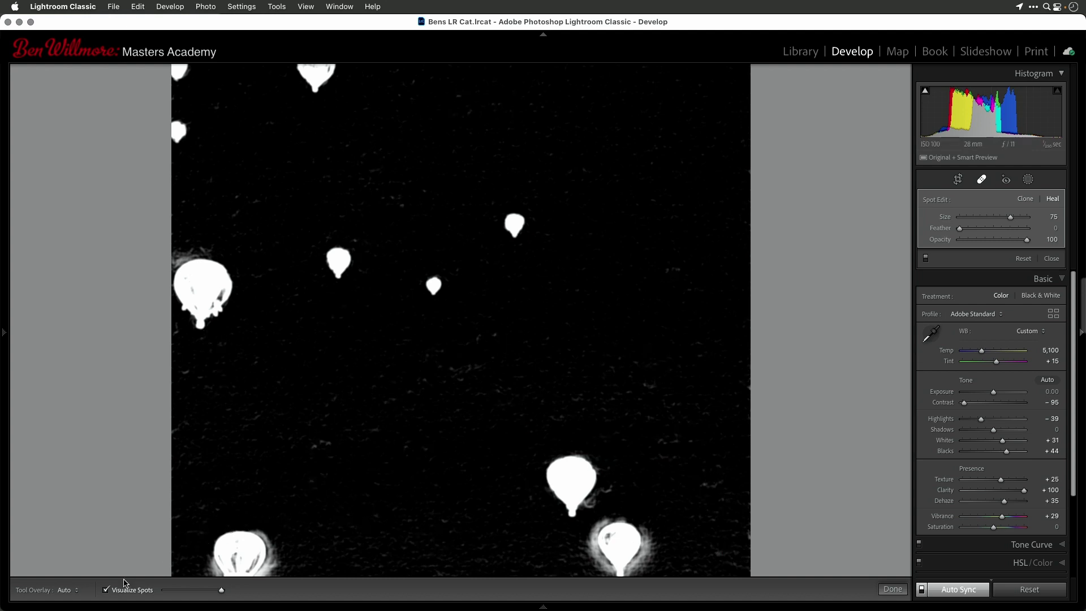
Turn off Visualize Spots and inspect the healed sky around the striped and maroon balloons up close
{"action": "left_click", "coordinate": [105, 590]}
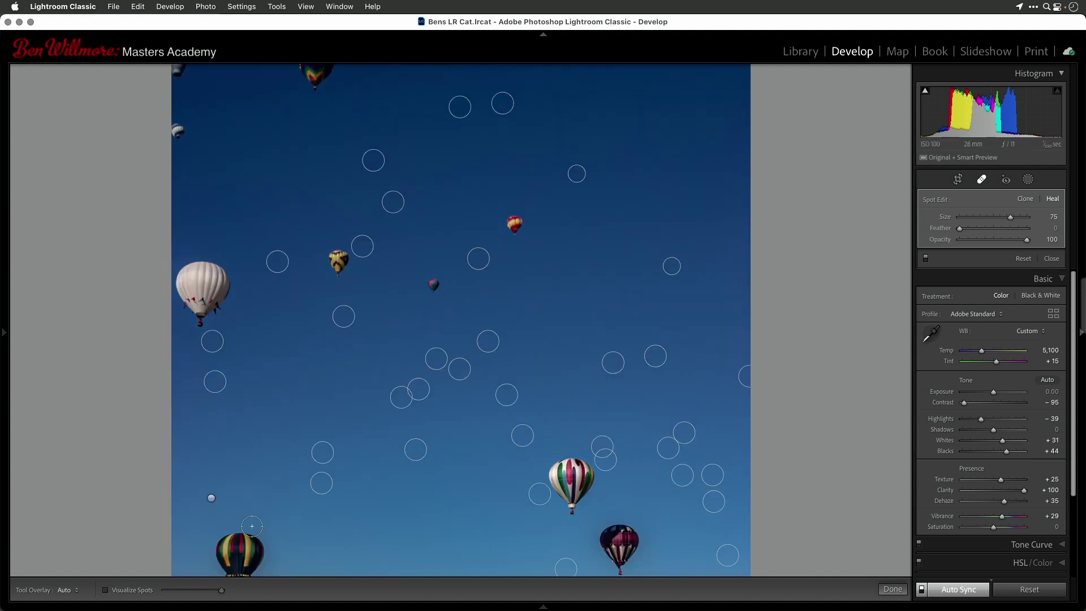
{"action": "left_click", "coordinate": [607, 512]}
{"action": "left_click", "coordinate": [541, 353]}
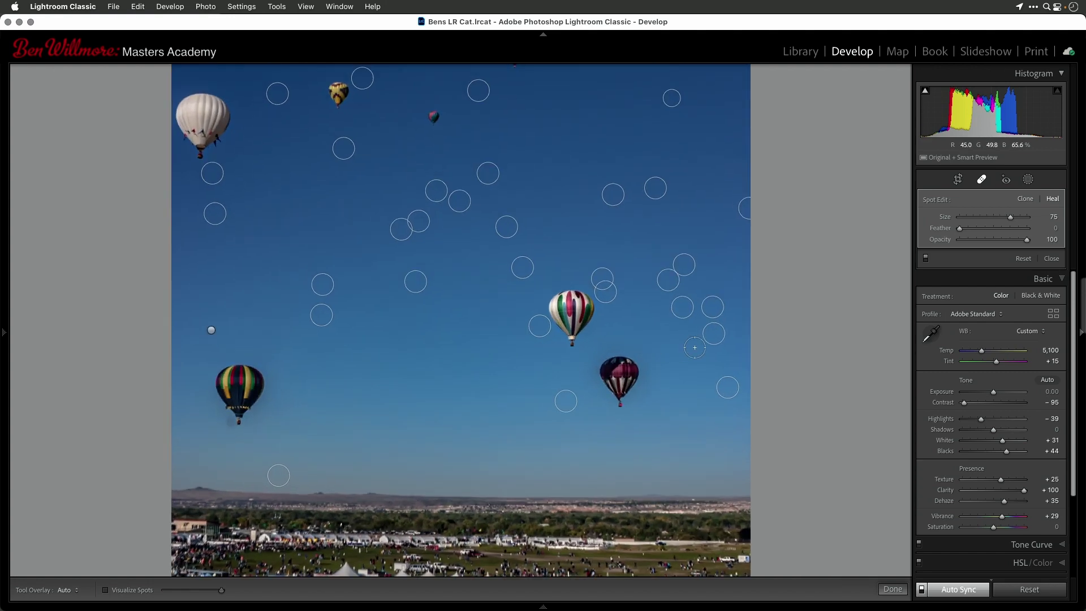
{"action": "key", "text": "z"}
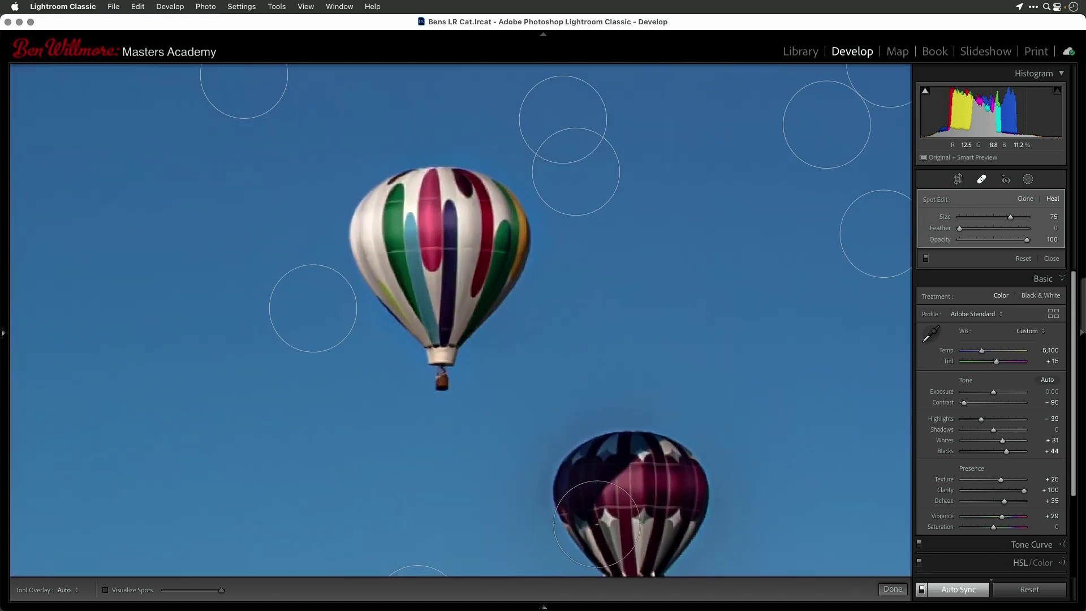
{"action": "left_click", "coordinate": [665, 306]}
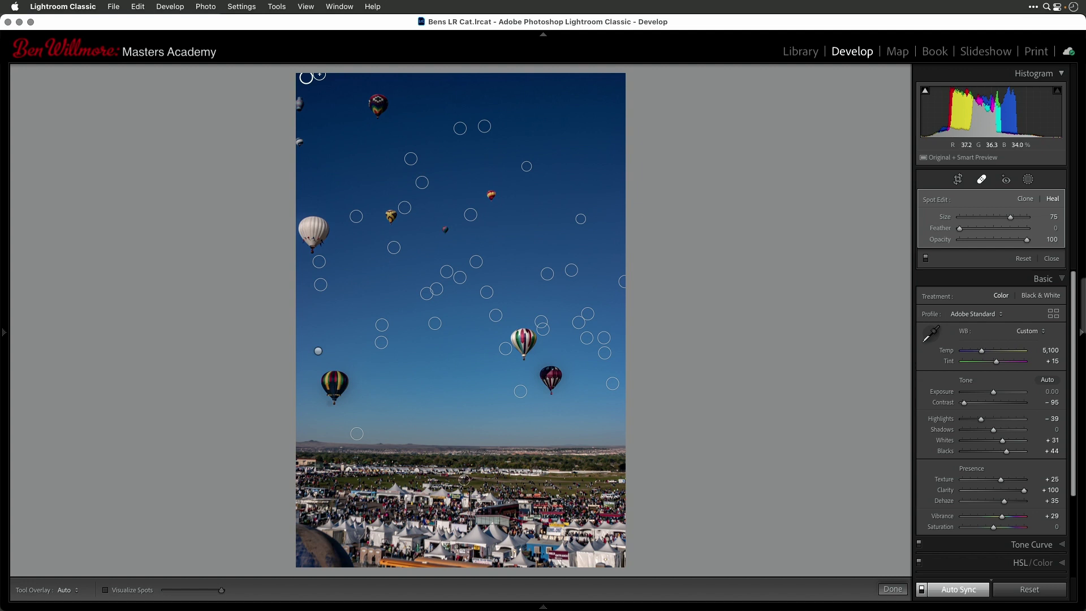
Heal the dark spot beside the basket of the lower-left balloon with a size 50 brush
{"action": "left_click", "coordinate": [326, 407]}
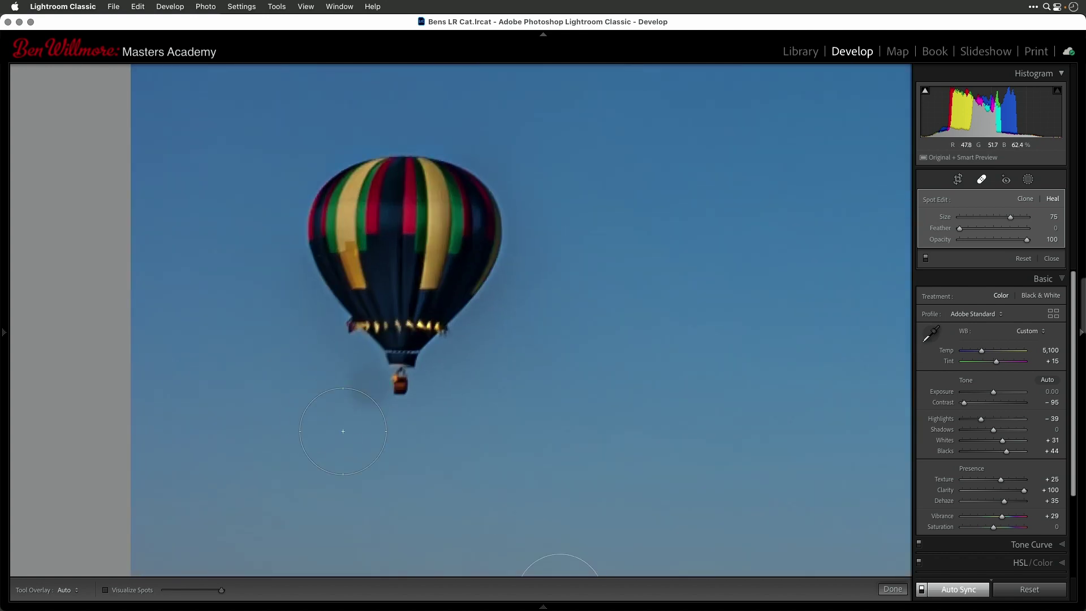
{"action": "scroll", "coordinate": [362, 402], "scroll_direction": "down", "scroll_amount": 3}
{"action": "scroll", "coordinate": [364, 388], "scroll_direction": "down", "scroll_amount": 2}
{"action": "left_click", "coordinate": [367, 387]}
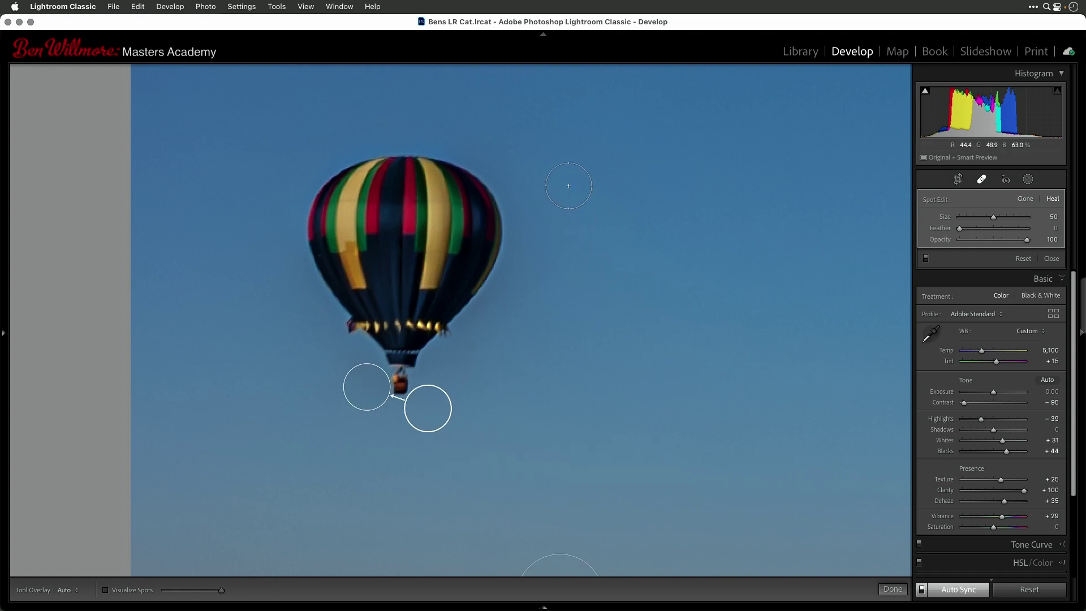
Return to the Library grid, clear the selection, and reselect the six balloon photos CRW_4943 through CRW_4948
{"action": "key", "text": "g"}
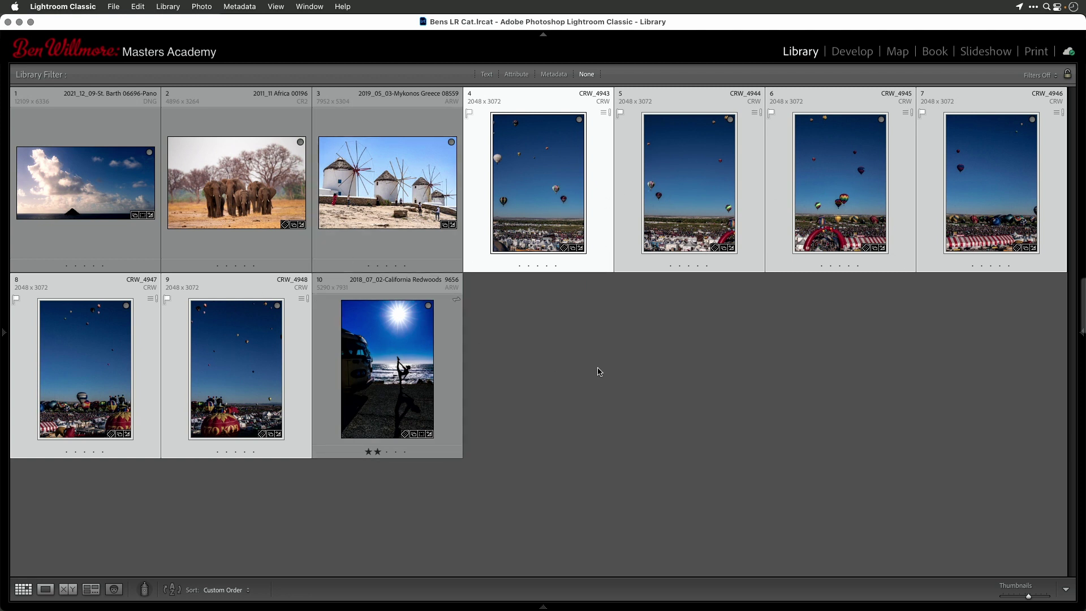
{"action": "left_click", "coordinate": [591, 351]}
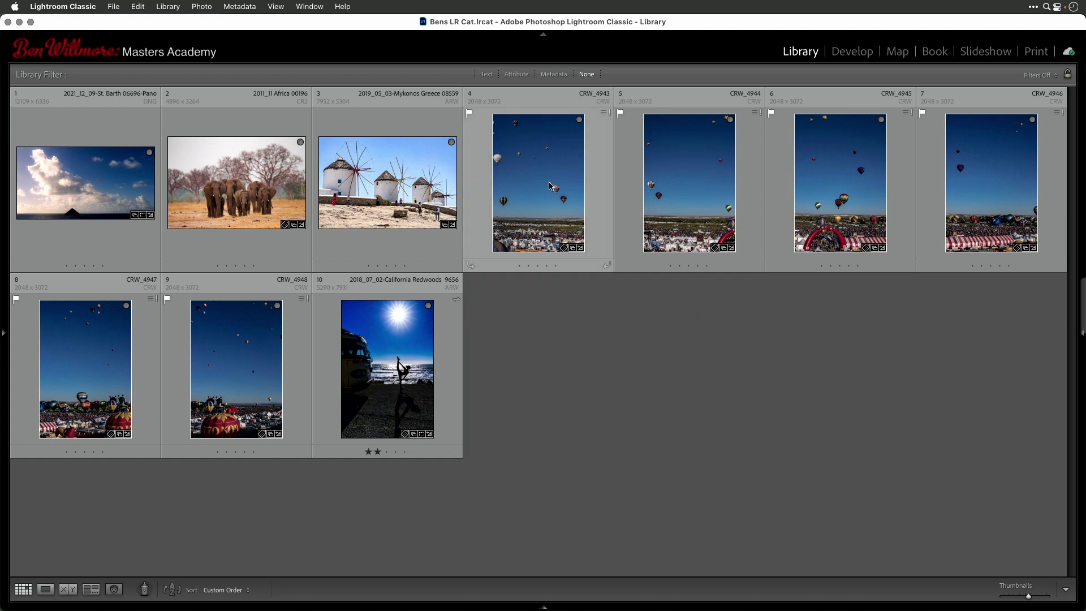
{"action": "left_click", "coordinate": [685, 147]}
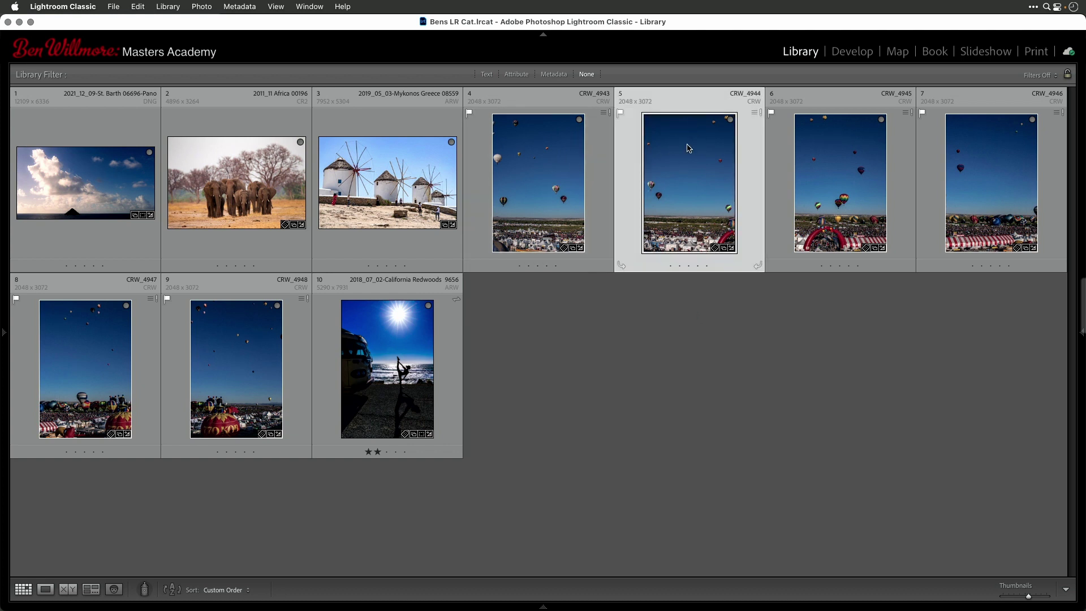
{"action": "left_click", "coordinate": [681, 105]}
{"action": "left_click", "coordinate": [530, 197]}
{"action": "key", "text": "shift+End"}
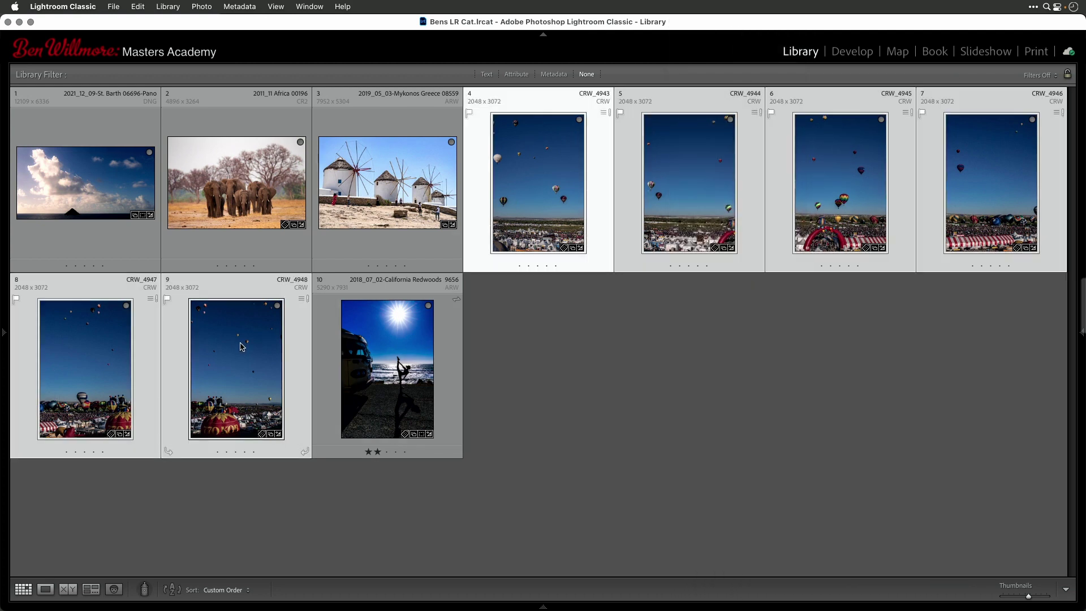
Make CRW_4944, CRW_4945 and CRW_4946 the active photo in turn within the selection, and go back to CRW_4944
{"action": "left_click", "coordinate": [671, 169]}
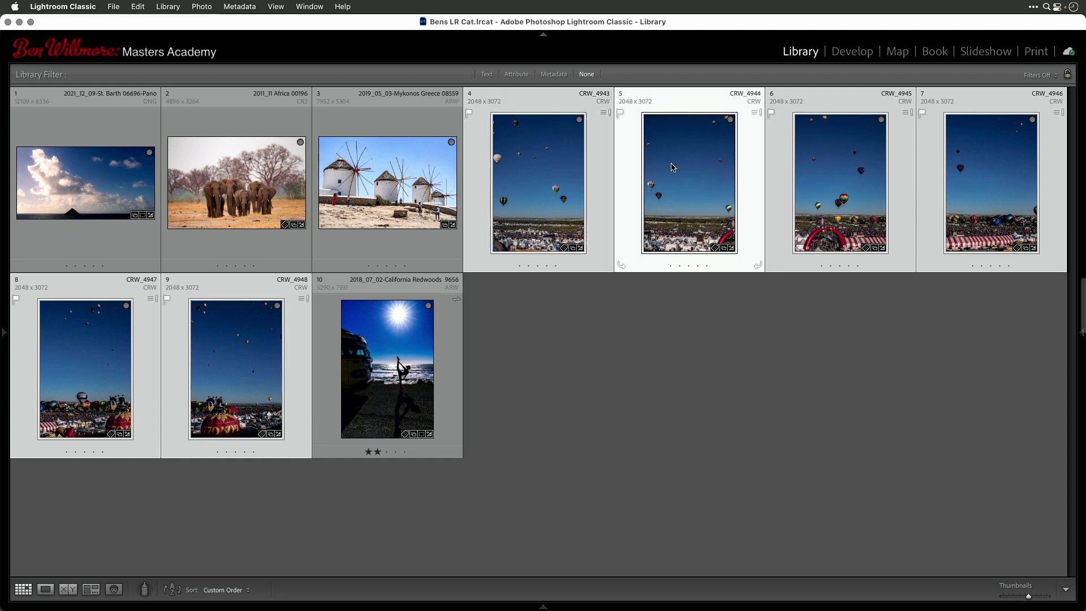
{"action": "left_click", "coordinate": [874, 173]}
{"action": "left_click", "coordinate": [985, 170]}
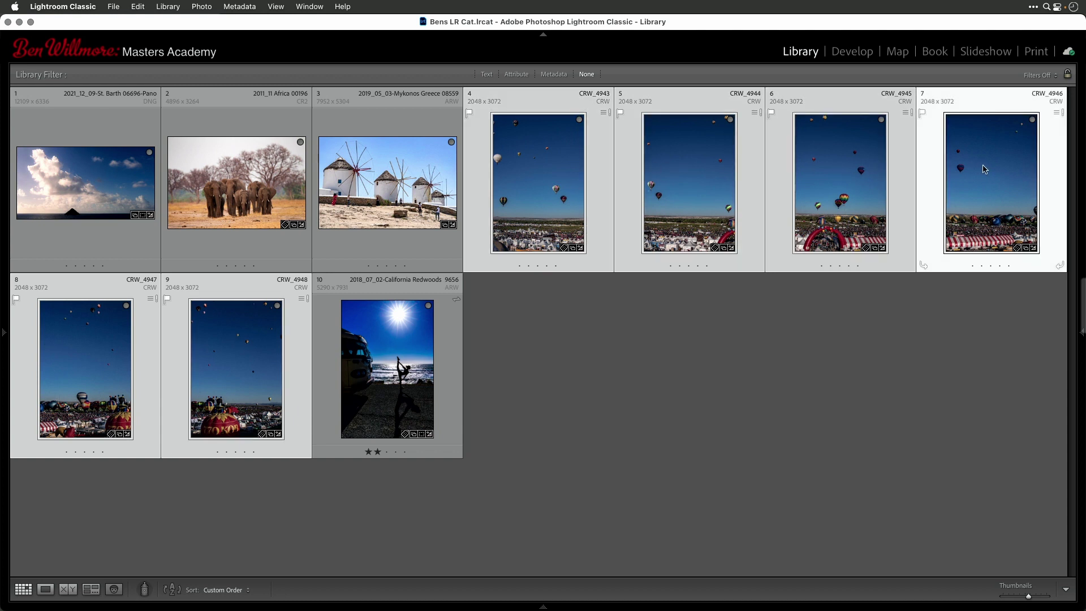
{"action": "left_click", "coordinate": [703, 175]}
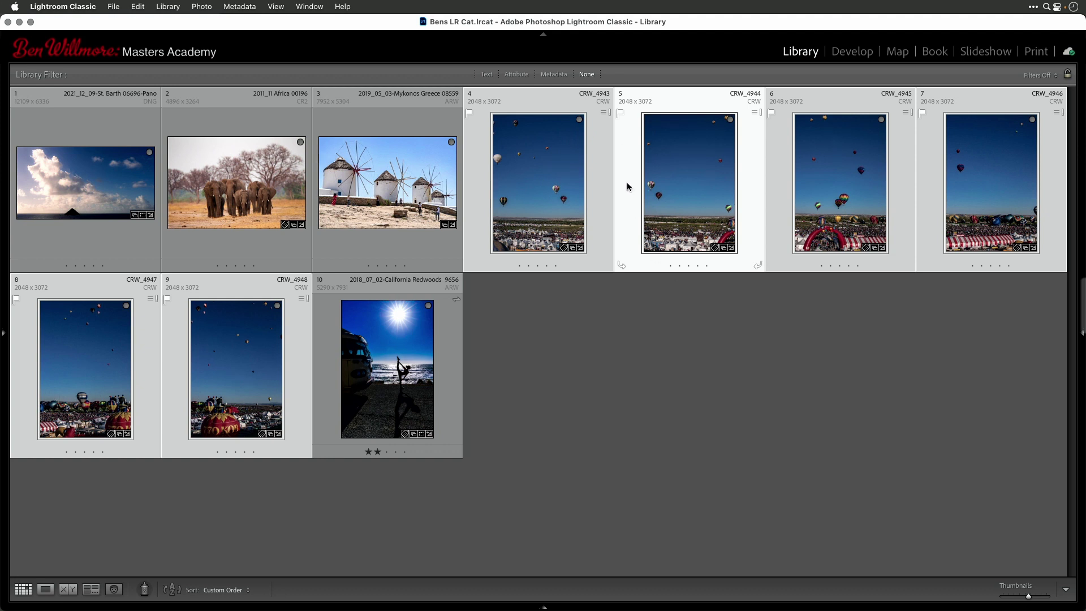
Clear the selection and open only CRW_4944 in the Develop module
{"action": "left_click", "coordinate": [664, 351]}
{"action": "left_click", "coordinate": [683, 172]}
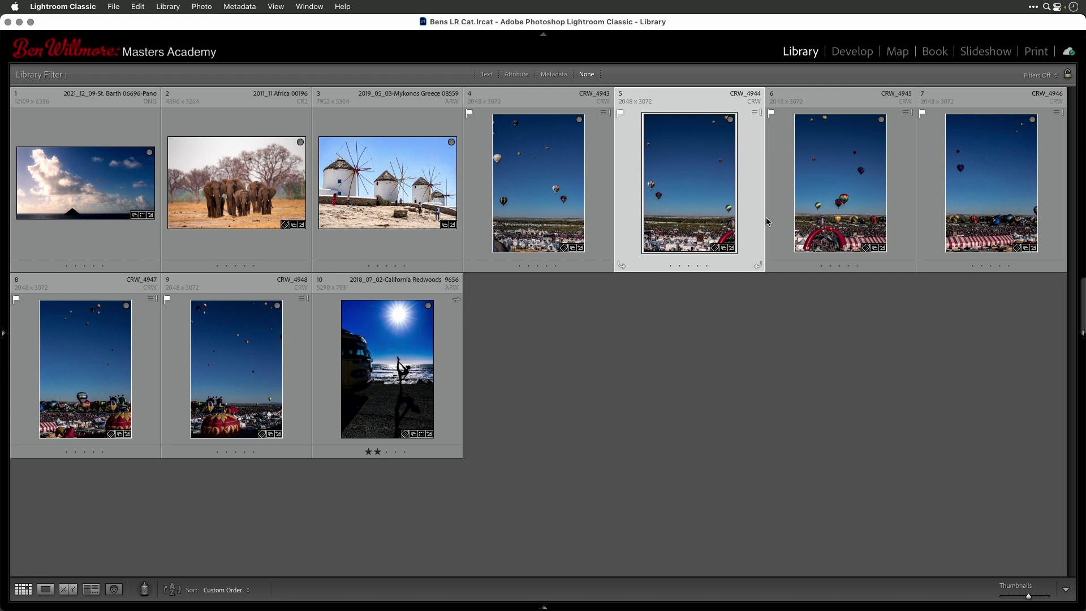
{"action": "left_click", "coordinate": [852, 51]}
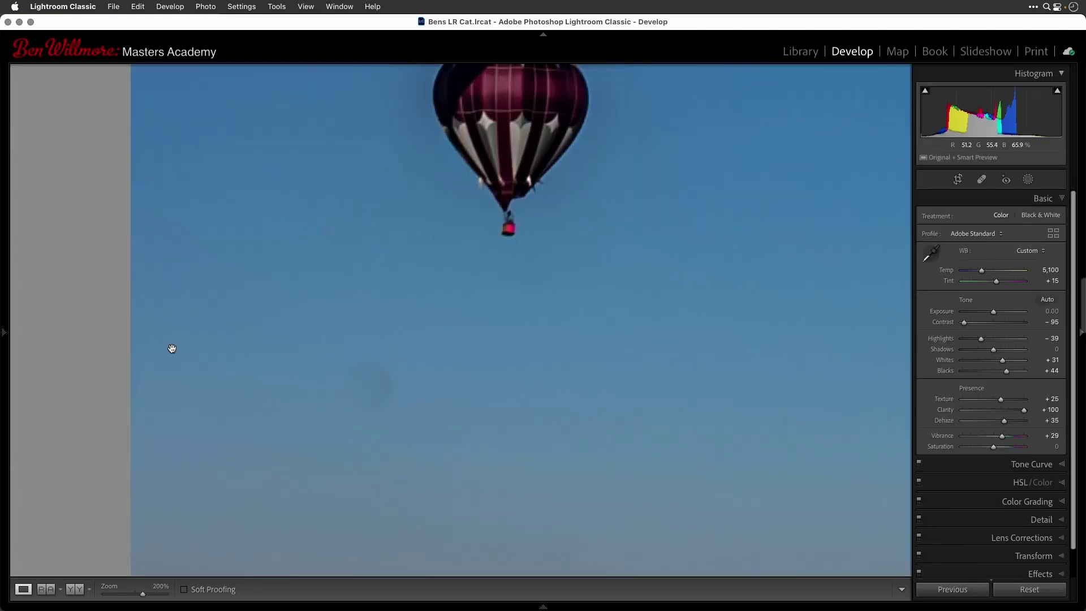
Activate Spot Removal and enlarge the heal in the sky below the maroon balloon to size 61
{"action": "key", "text": "q"}
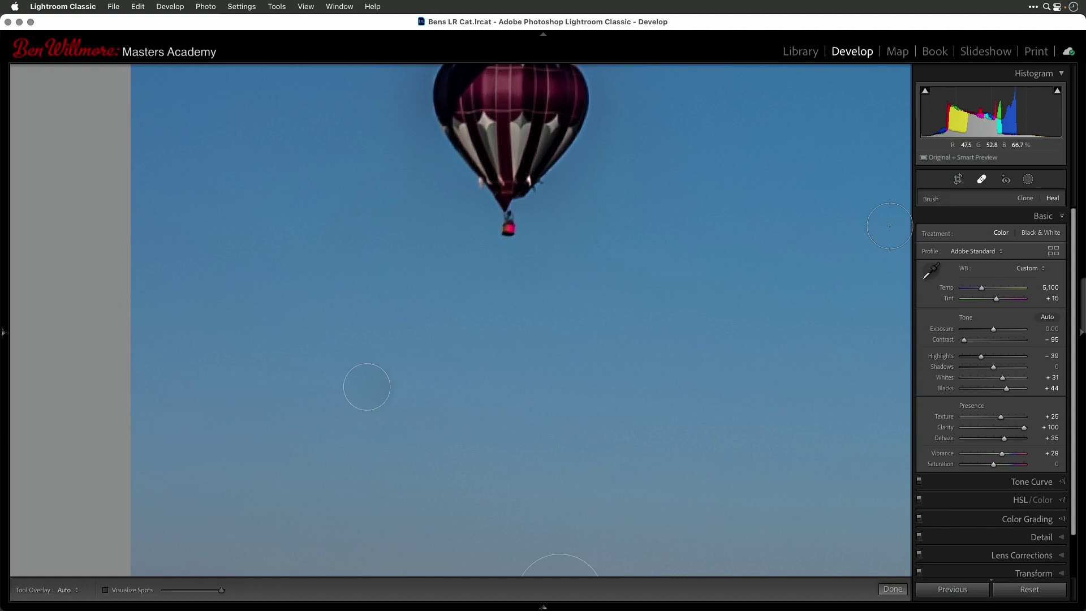
{"action": "left_click", "coordinate": [367, 387]}
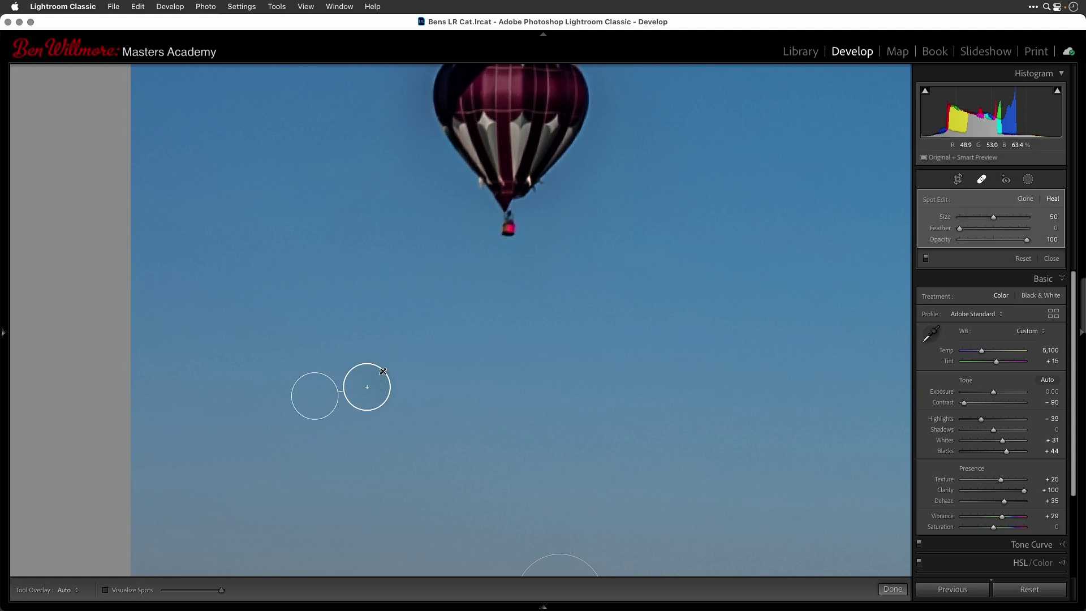
{"action": "left_click_drag", "start_coordinate": [383, 371], "coordinate": [388, 368]}
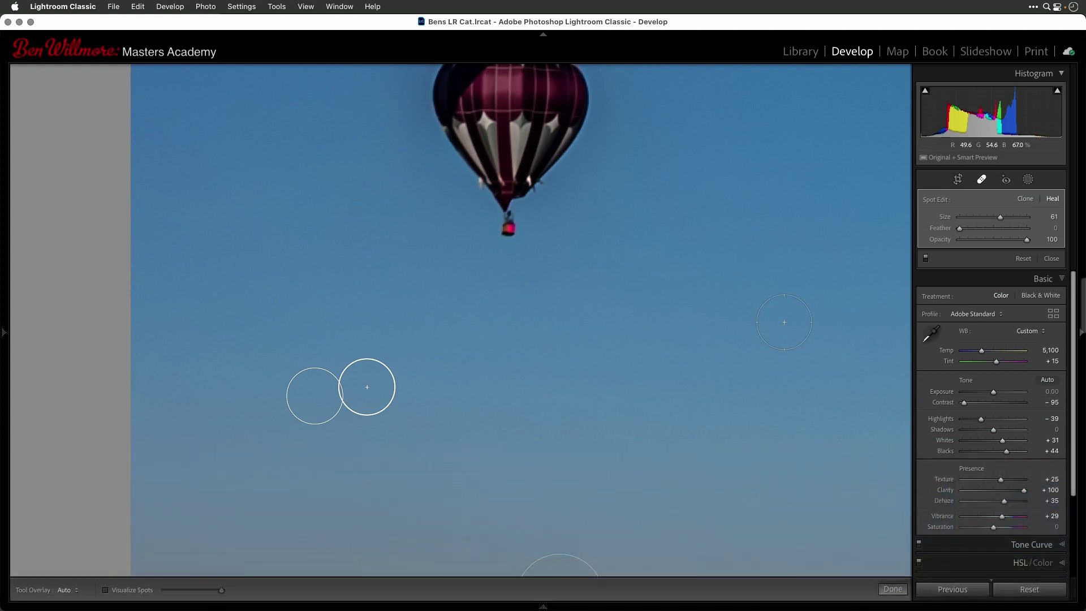
Try a different source area in the sky for the oblong heal under the striped white balloon's basket
{"action": "key", "text": "Right"}
{"action": "mouse_move", "coordinate": [480, 605]}
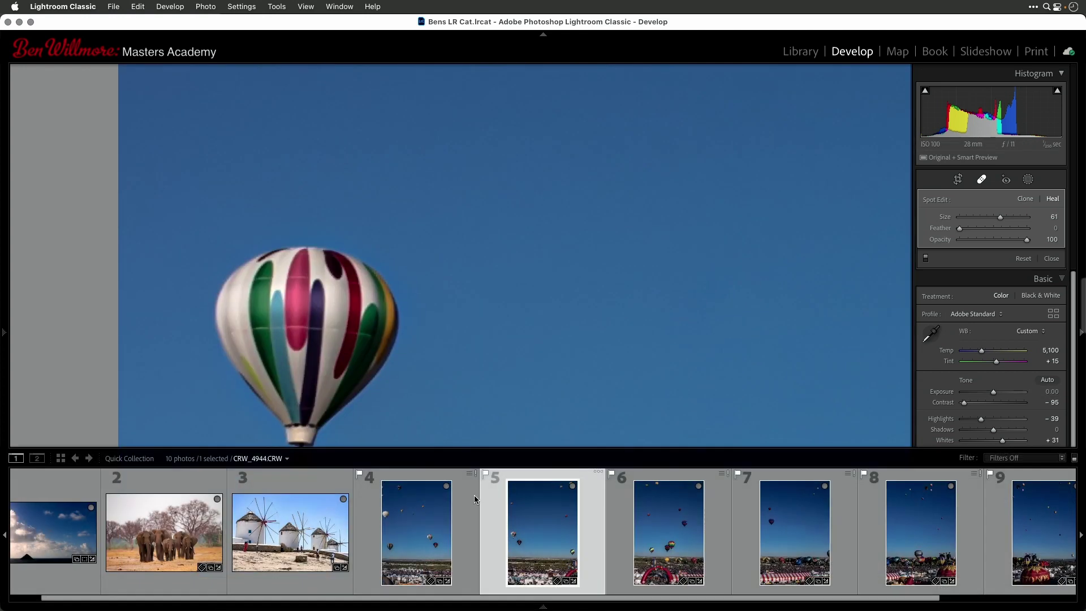
{"action": "left_click_drag", "start_coordinate": [504, 371], "coordinate": [601, 145]}
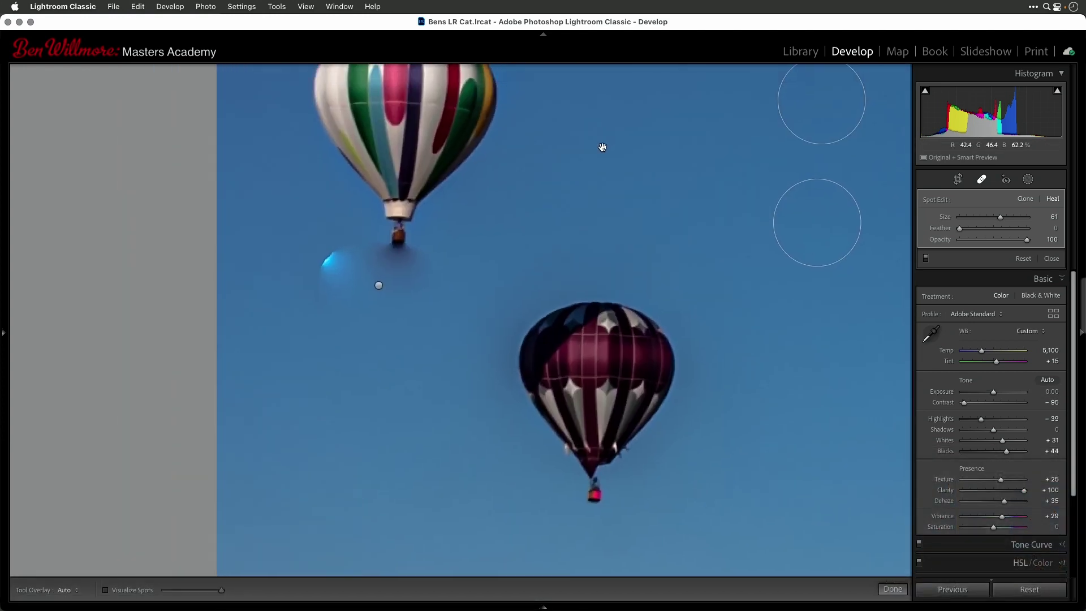
{"action": "left_click", "coordinate": [378, 285]}
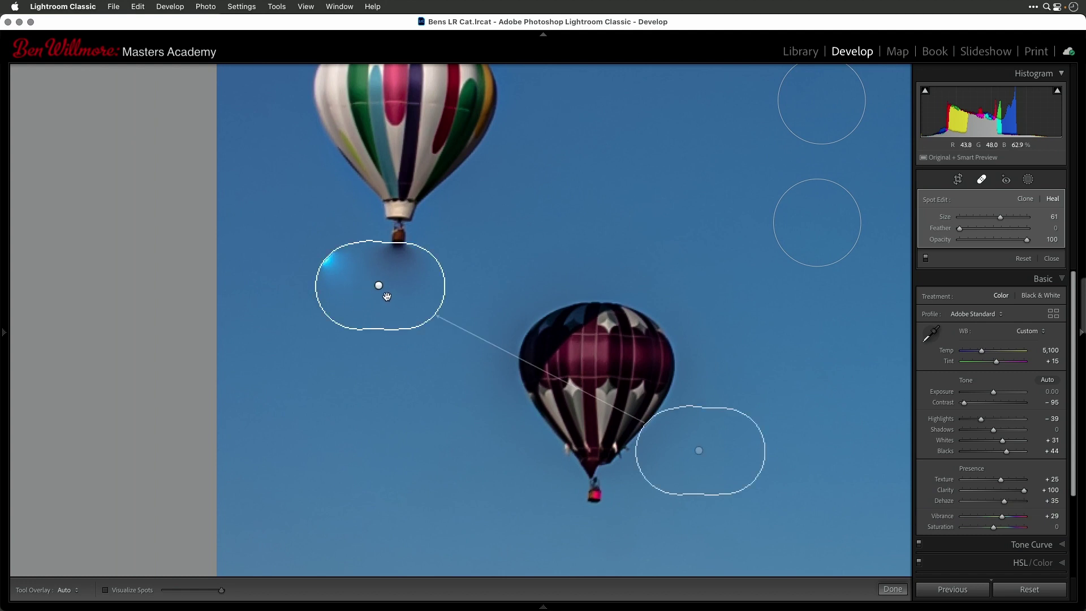
{"action": "key", "text": "Escape"}
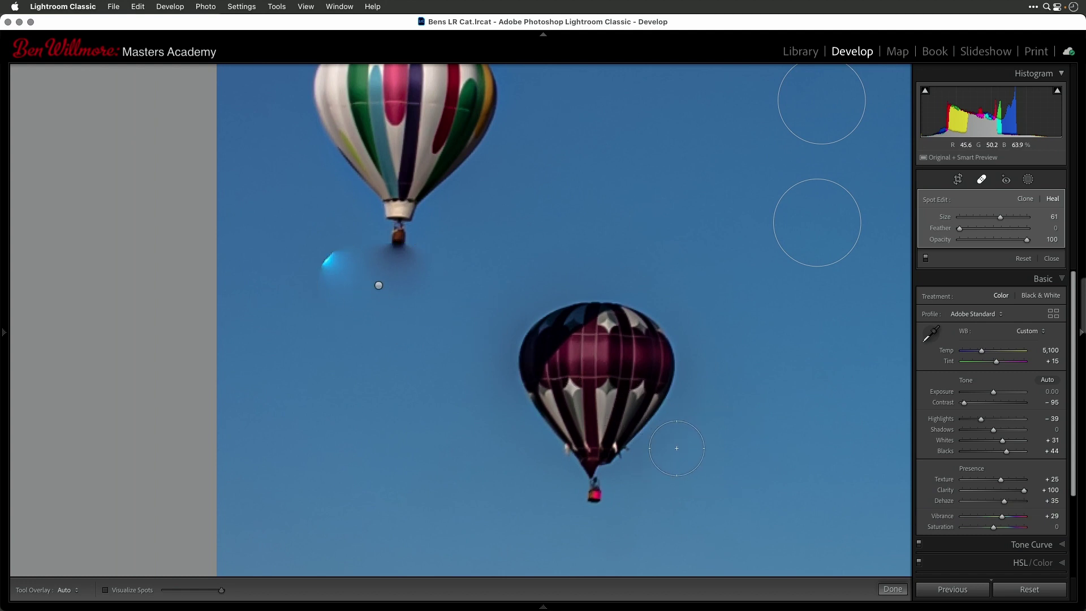
{"action": "left_click", "coordinate": [378, 285]}
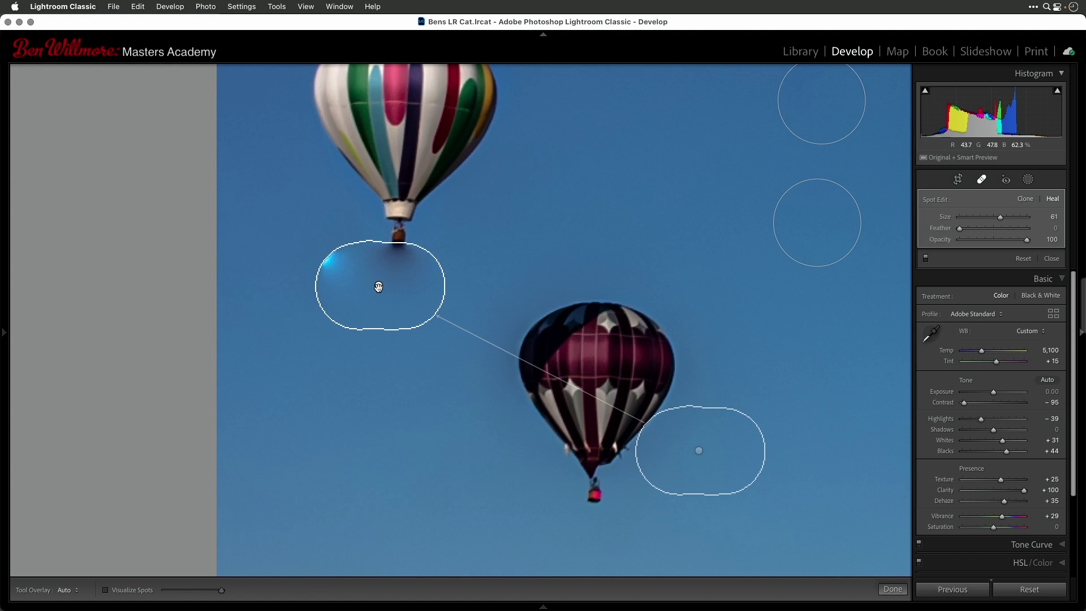
{"action": "key", "text": "Escape"}
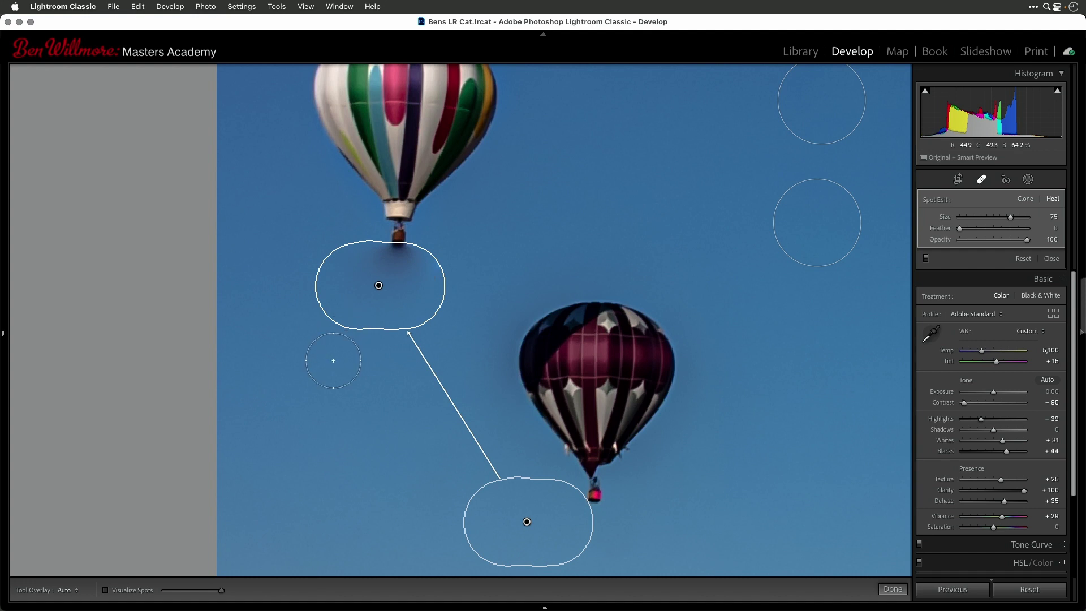
Delete the oblong heal under the striped white balloon and replace it with a single circular heal of size 75
{"action": "left_click", "coordinate": [384, 286], "text": "alt"}
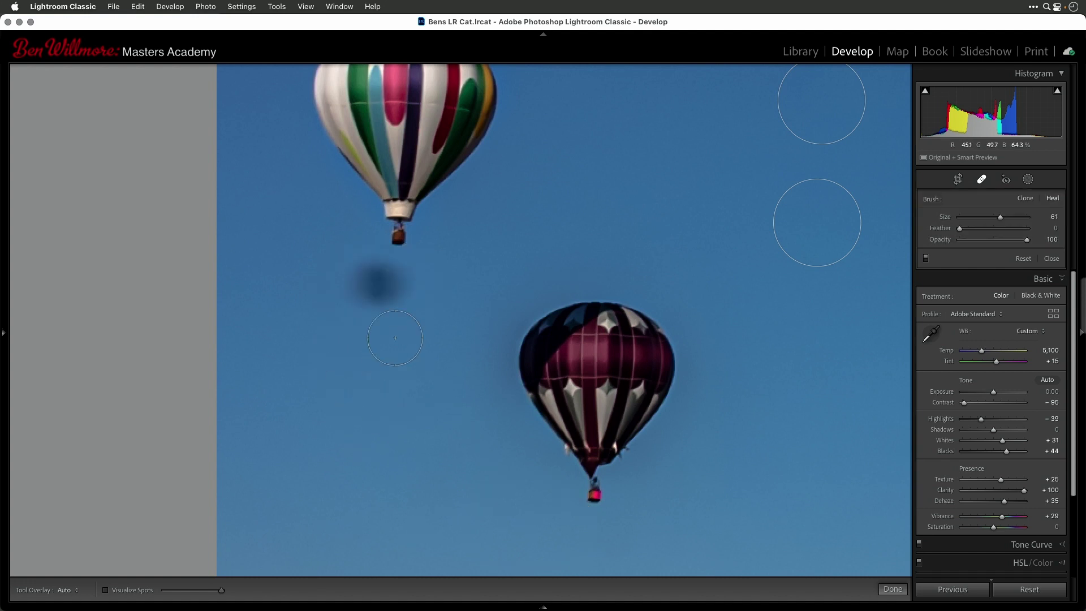
{"action": "scroll", "coordinate": [377, 285], "scroll_direction": "up", "scroll_amount": 1}
{"action": "scroll", "coordinate": [378, 286], "scroll_direction": "up", "scroll_amount": 6}
{"action": "scroll", "coordinate": [379, 284], "scroll_direction": "up", "scroll_amount": 1}
{"action": "left_click", "coordinate": [379, 284]}
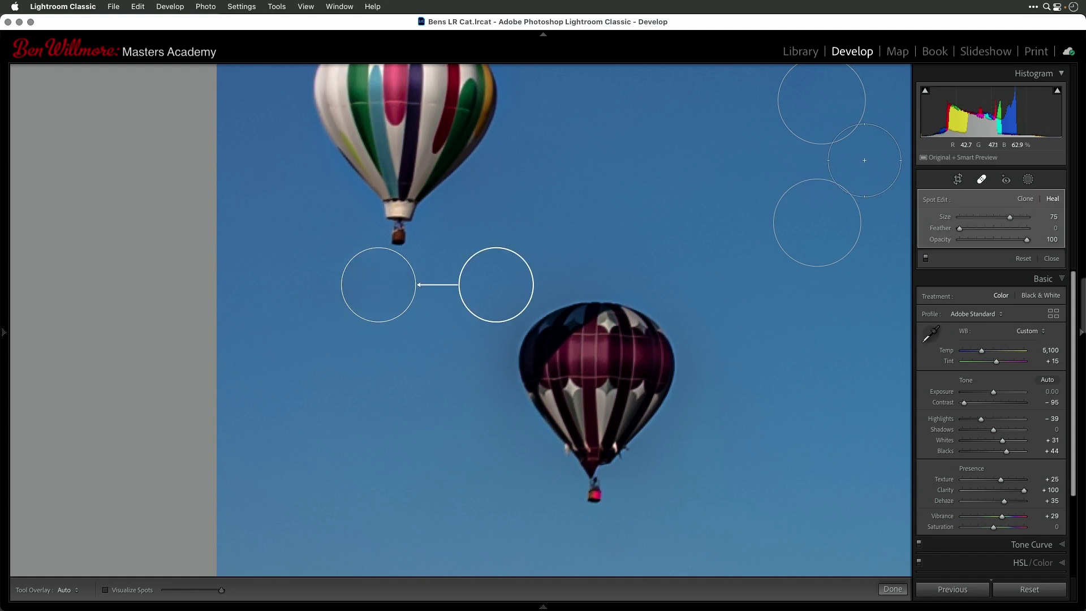
Examine the sky for leftover spots close up and in full view, toggling the spot overlays off and on
{"action": "left_click_drag", "start_coordinate": [694, 168], "coordinate": [582, 405]}
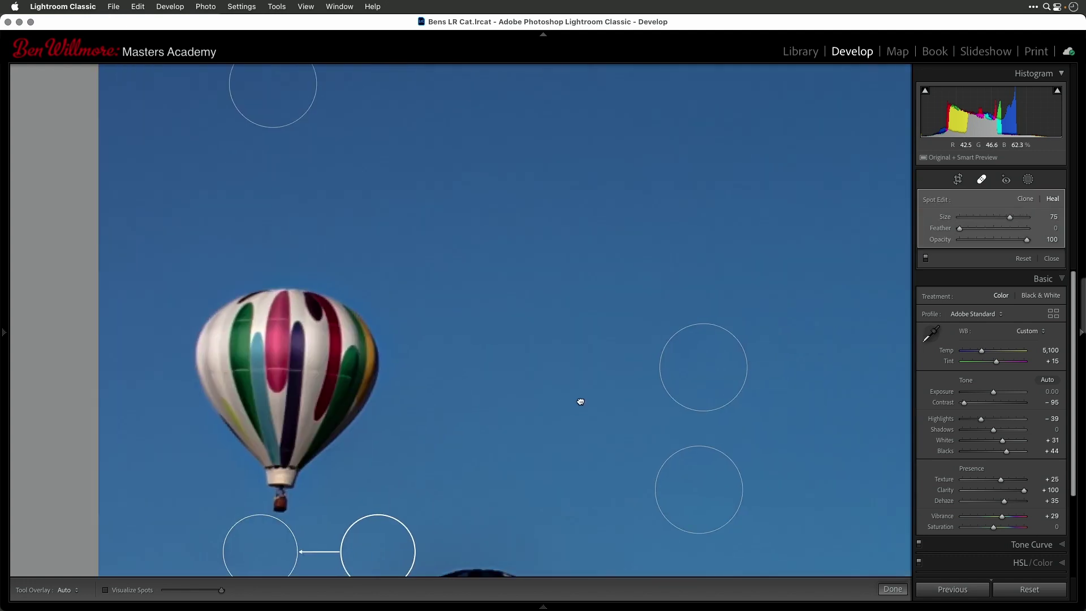
{"action": "left_click_drag", "start_coordinate": [585, 138], "coordinate": [574, 457]}
{"action": "left_click_drag", "start_coordinate": [685, 200], "coordinate": [487, 460]}
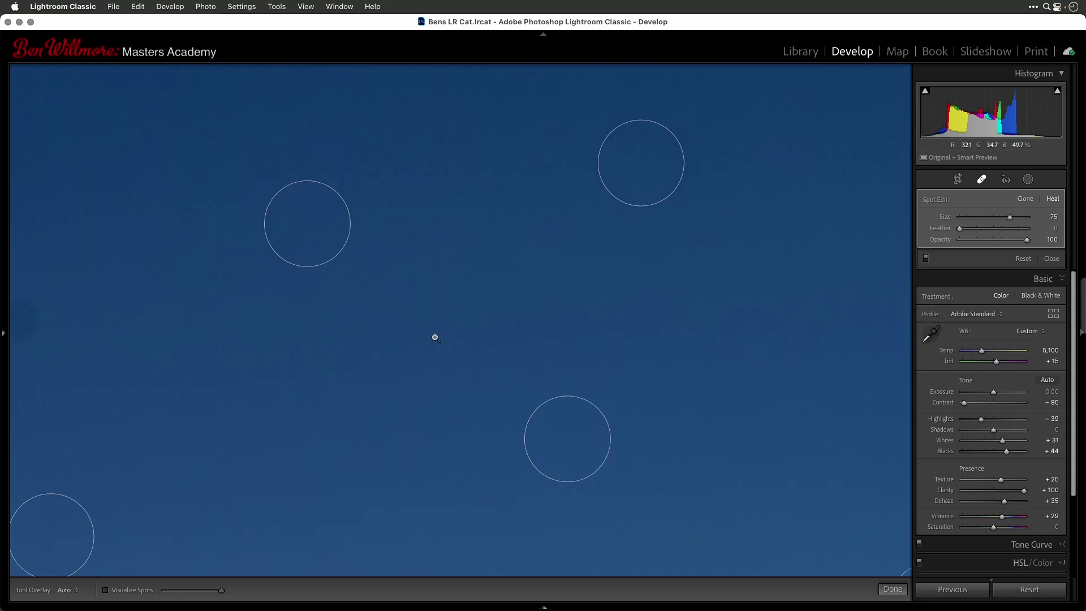
{"action": "left_click", "coordinate": [435, 337]}
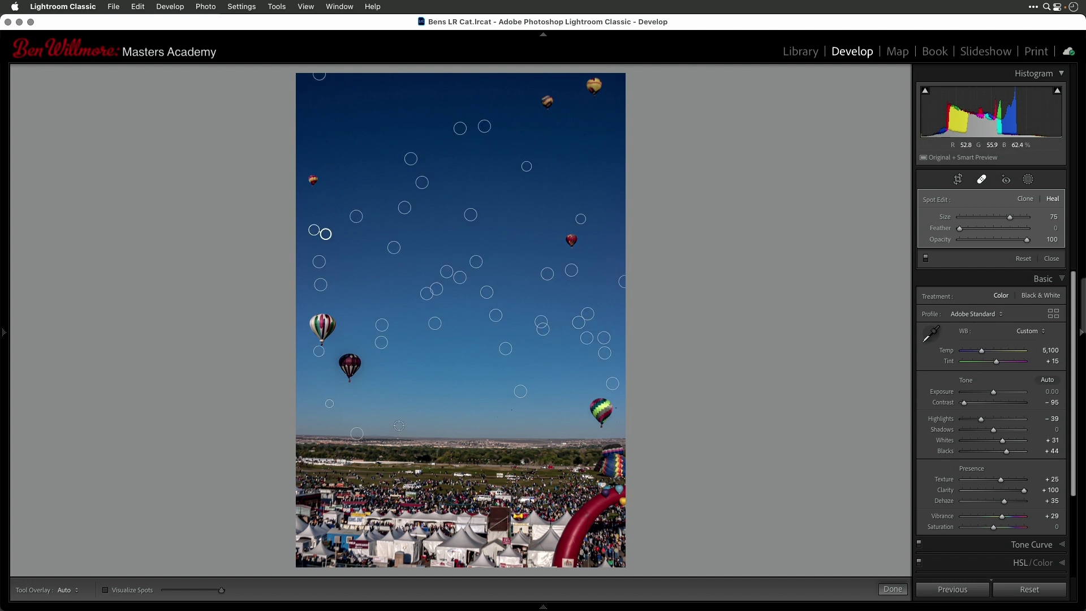
{"action": "key", "text": "h"}
{"action": "key", "text": "h"}
{"action": "key", "text": "h"}
{"action": "key", "text": "h"}
{"action": "key", "text": "h"}
{"action": "key", "text": "h"}
{"action": "key", "text": "h"}
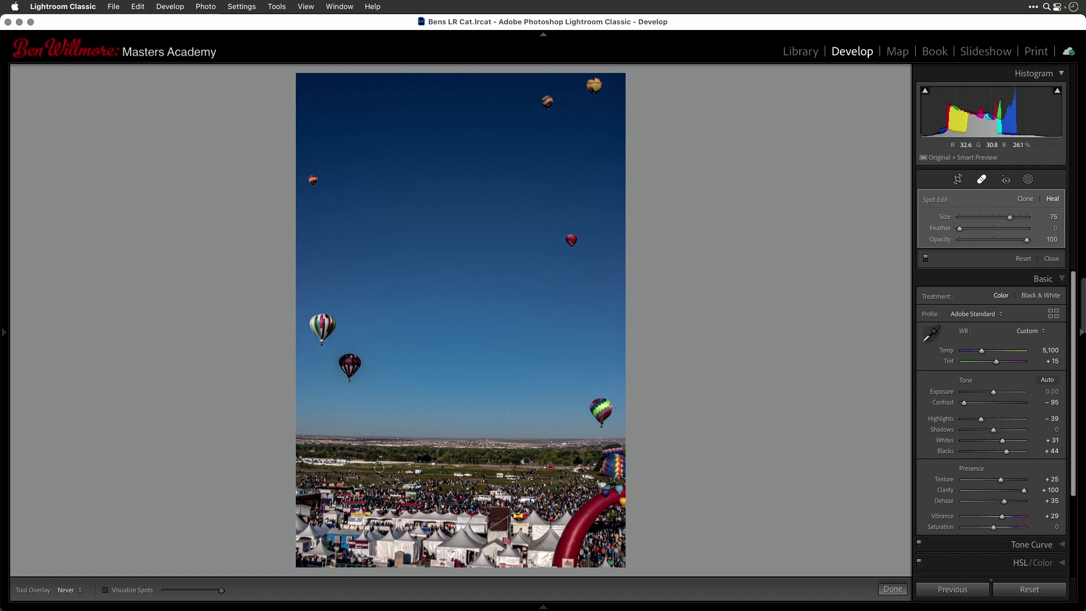
{"action": "key", "text": "h"}
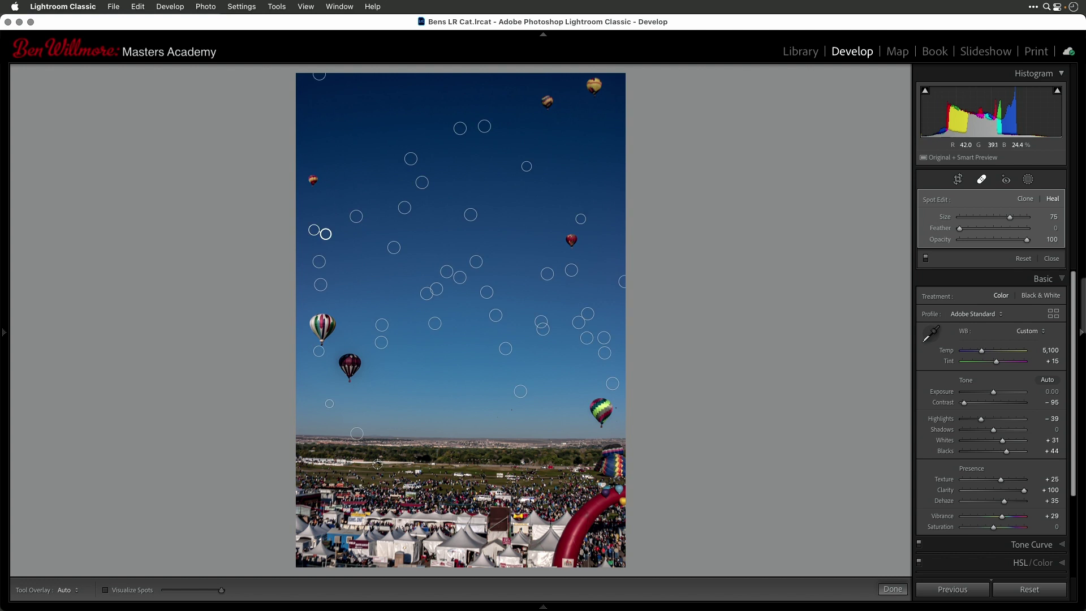
Delete the heal on the horizon below the maroon balloon and check the landscape there close up
{"action": "left_click", "coordinate": [357, 434]}
{"action": "key", "text": "Delete"}
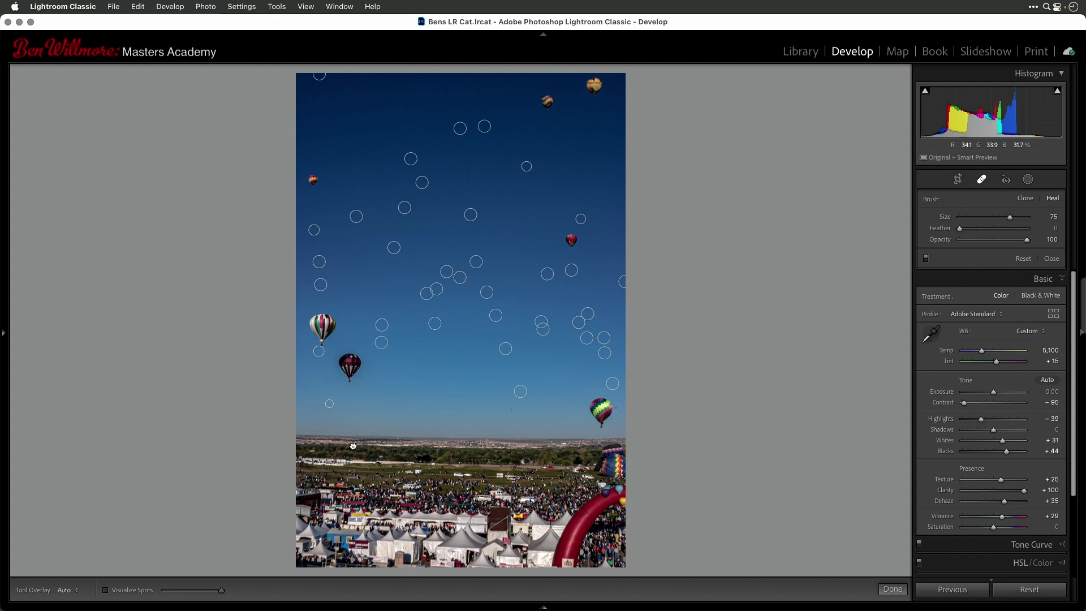
{"action": "key", "text": "z"}
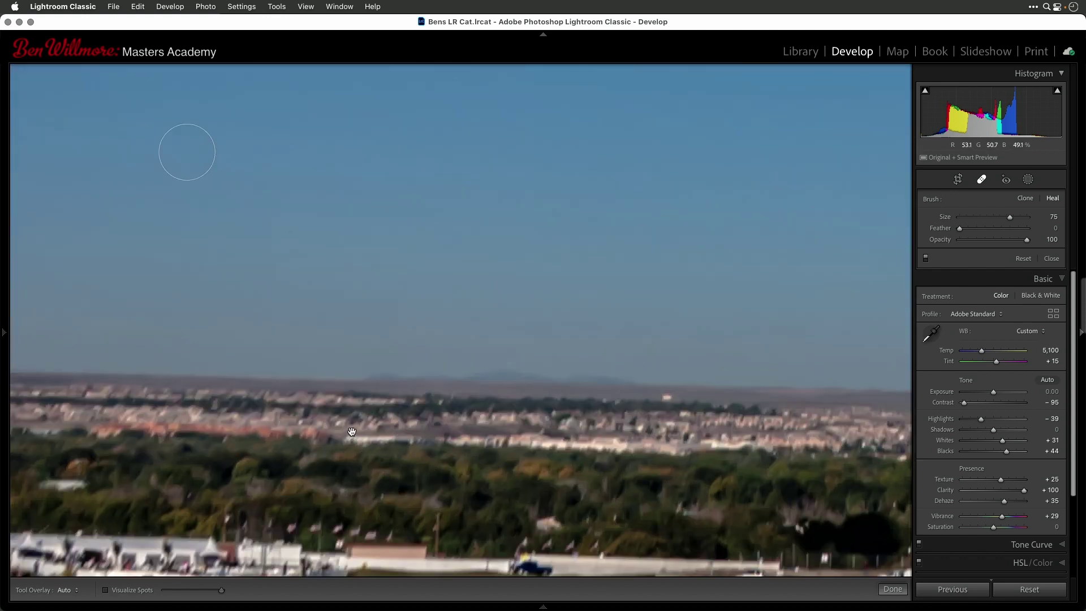
{"action": "left_click", "coordinate": [417, 434]}
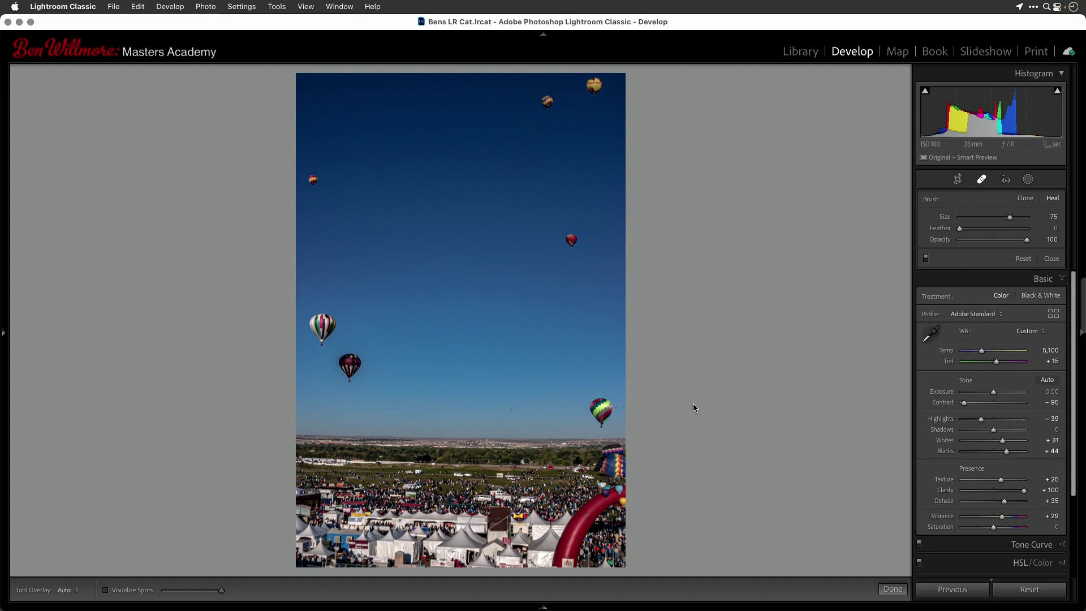
In the next photo, rework the small heal in the low sky beside the green balloon and delete the heal overlapping the blue-and-pink balloon
{"action": "key", "text": "super+Right"}
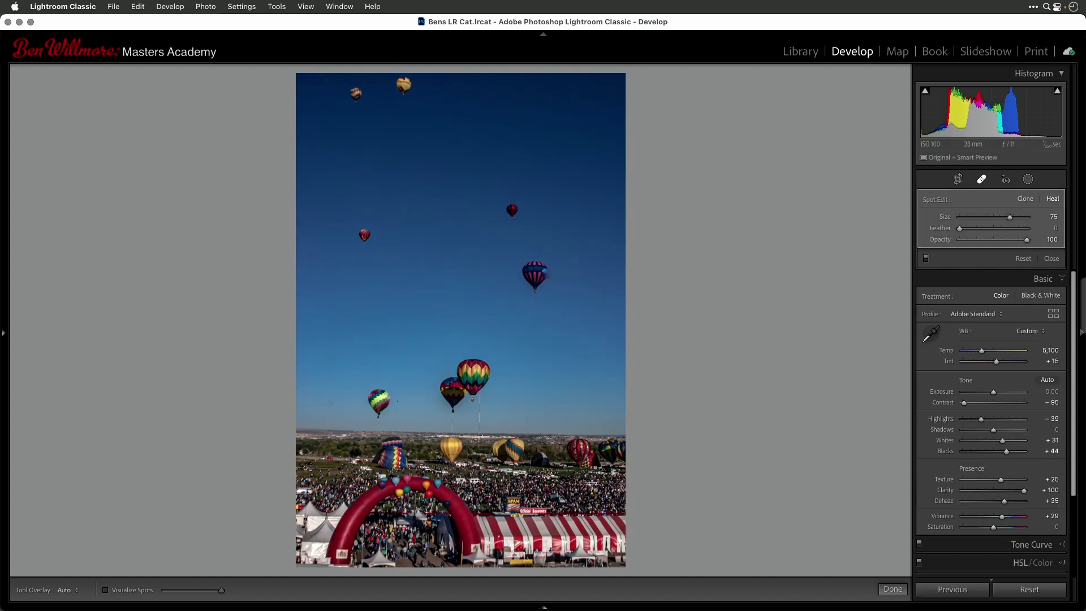
{"action": "left_click", "coordinate": [330, 403]}
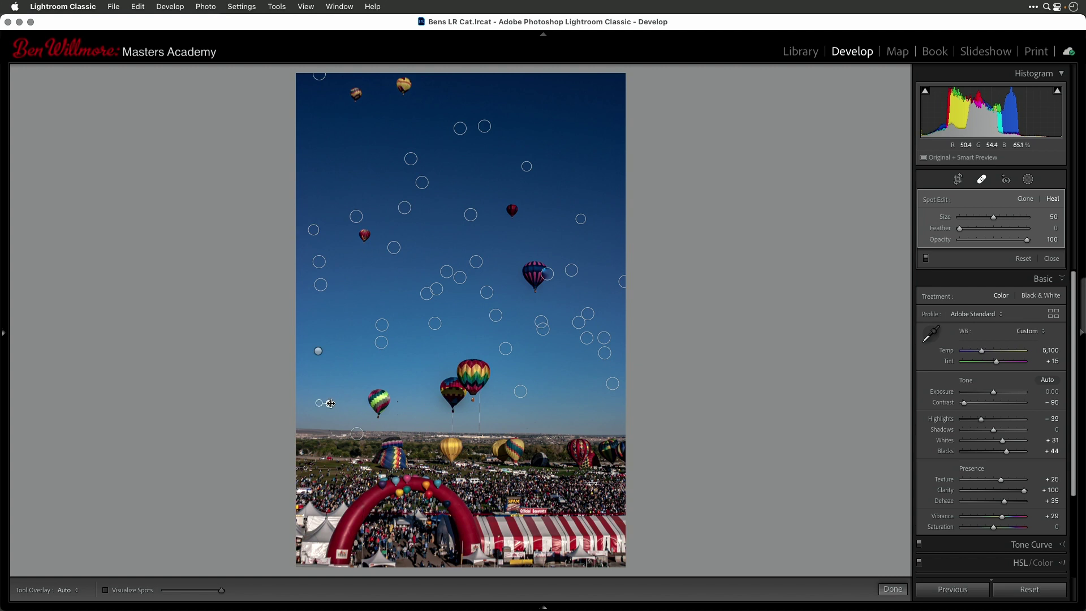
{"action": "left_click", "coordinate": [332, 401], "text": "alt"}
{"action": "left_click", "coordinate": [764, 283]}
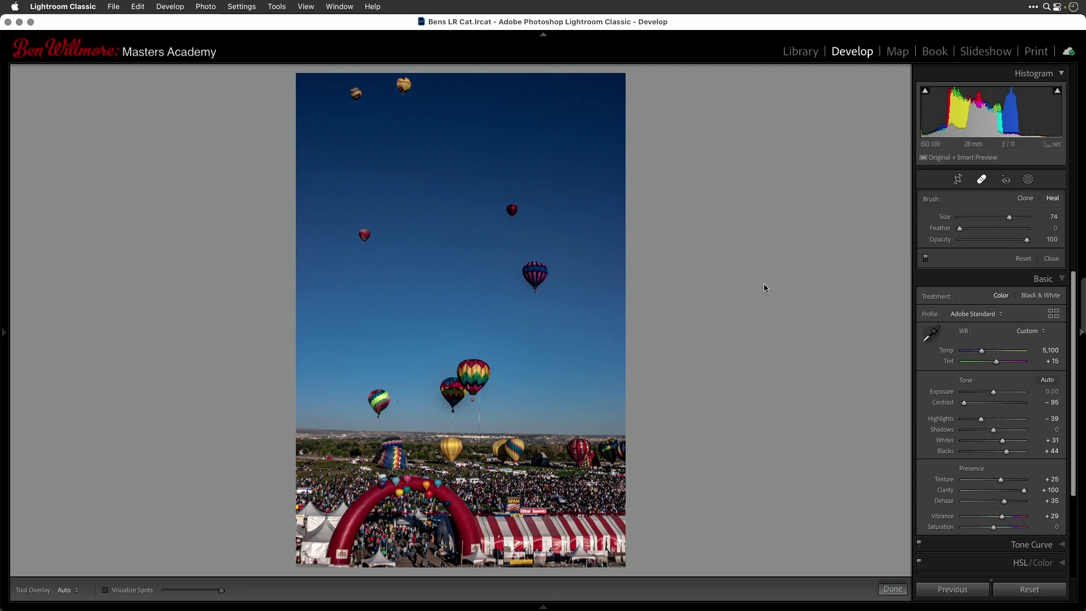
Paint a size 40 heal over the dust spot at the blue-and-pink balloon's edge and move its source to clean sky beside it
{"action": "left_click", "coordinate": [543, 281]}
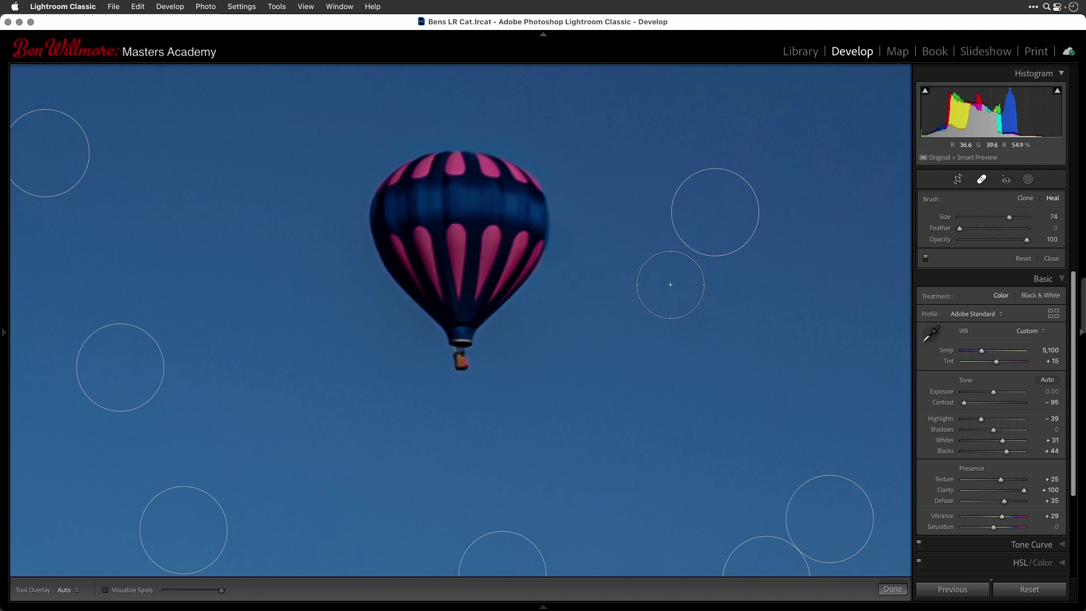
{"action": "key", "text": "bracketleft"}
{"action": "key", "text": "bracketleft"}
{"action": "key", "text": "bracketleft"}
{"action": "mouse_move", "coordinate": [568, 212]}
{"action": "left_mouse_down"}
{"action": "mouse_move", "coordinate": [559, 268]}
{"action": "mouse_move", "coordinate": [577, 205]}
{"action": "left_mouse_up"}
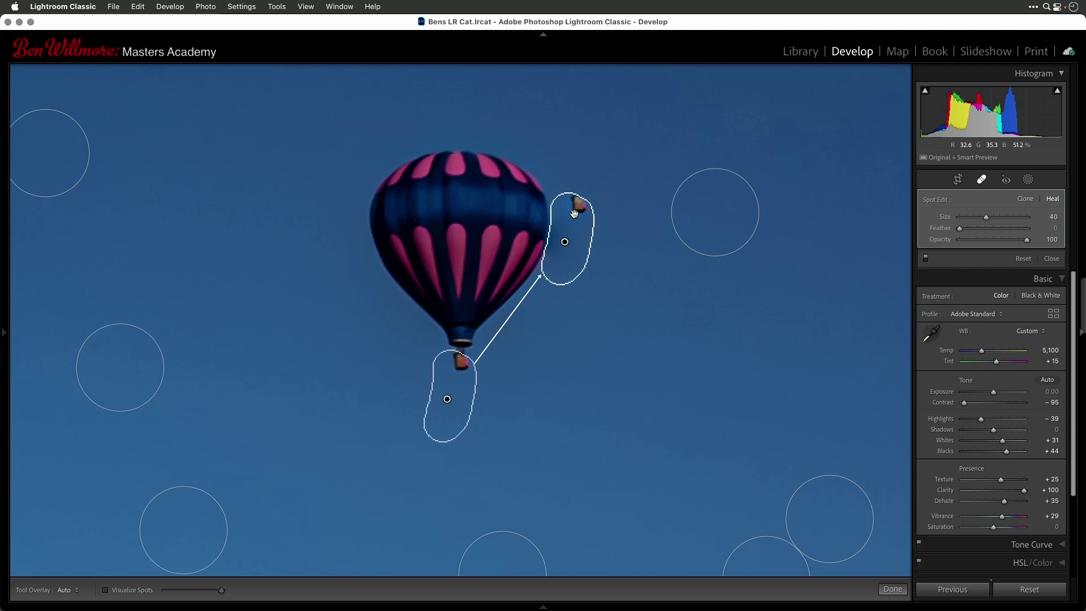
{"action": "mouse_move", "coordinate": [450, 395]}
{"action": "left_mouse_down"}
{"action": "mouse_move", "coordinate": [626, 351]}
{"action": "mouse_move", "coordinate": [616, 213]}
{"action": "mouse_move", "coordinate": [611, 233]}
{"action": "left_mouse_up"}
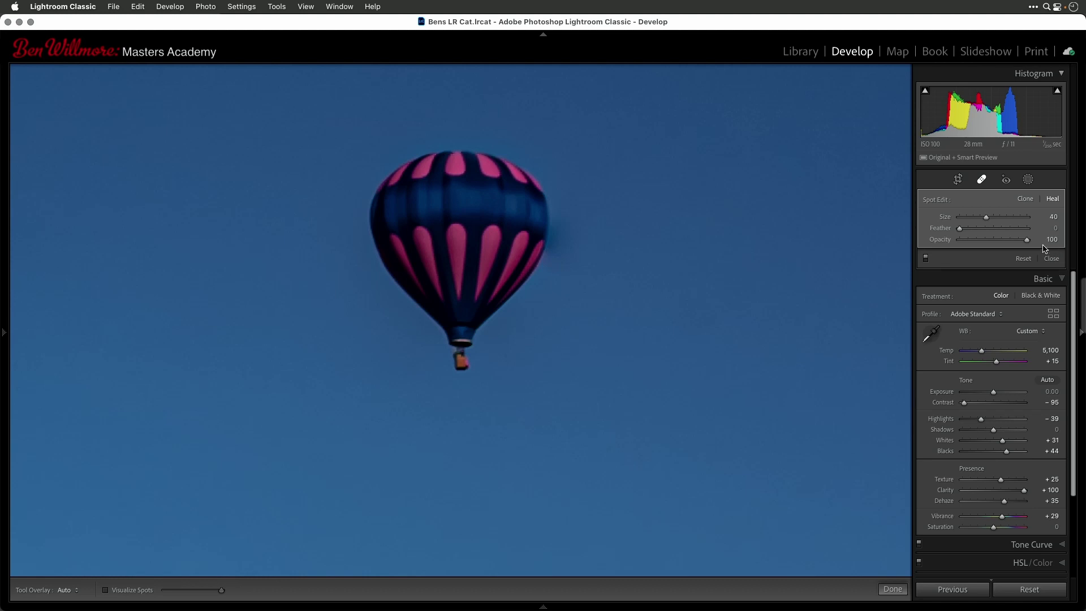
Switch the spot at the balloon's edge to Clone mode and set its feather to 47
{"action": "left_click", "coordinate": [1025, 199]}
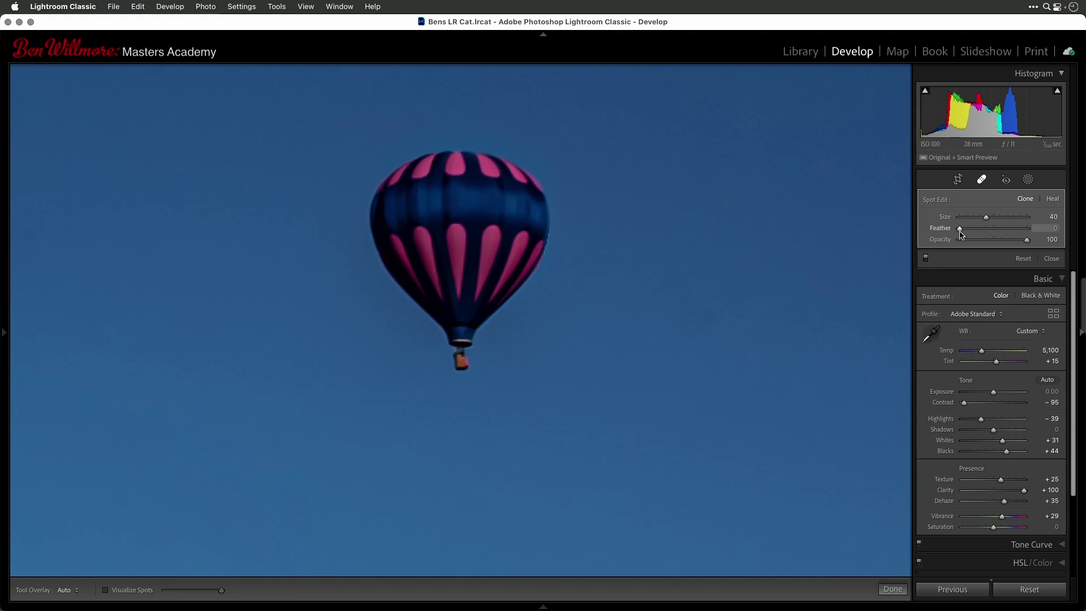
{"action": "left_click_drag", "start_coordinate": [959, 230], "coordinate": [995, 232]}
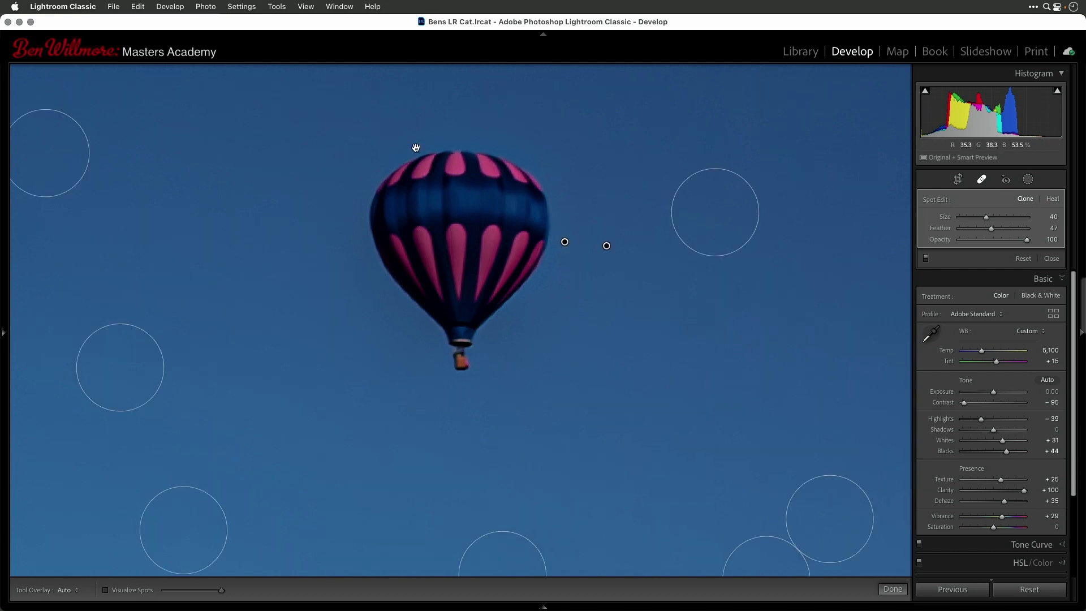
Delete the heal on the horizon below the green balloon
{"action": "left_click", "coordinate": [630, 389]}
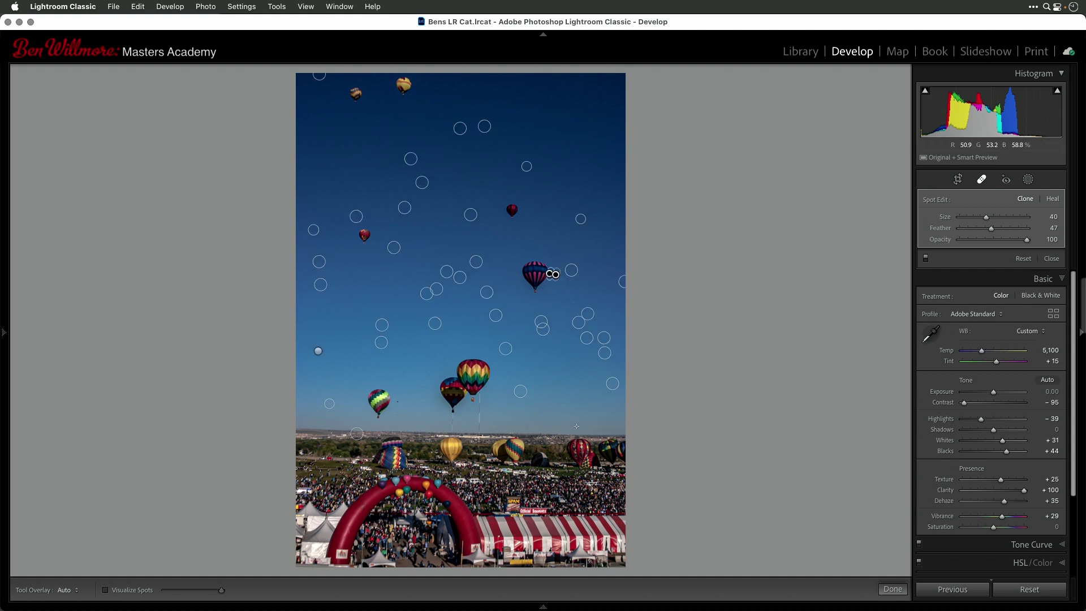
{"action": "left_click", "coordinate": [357, 433]}
{"action": "key", "text": "Delete"}
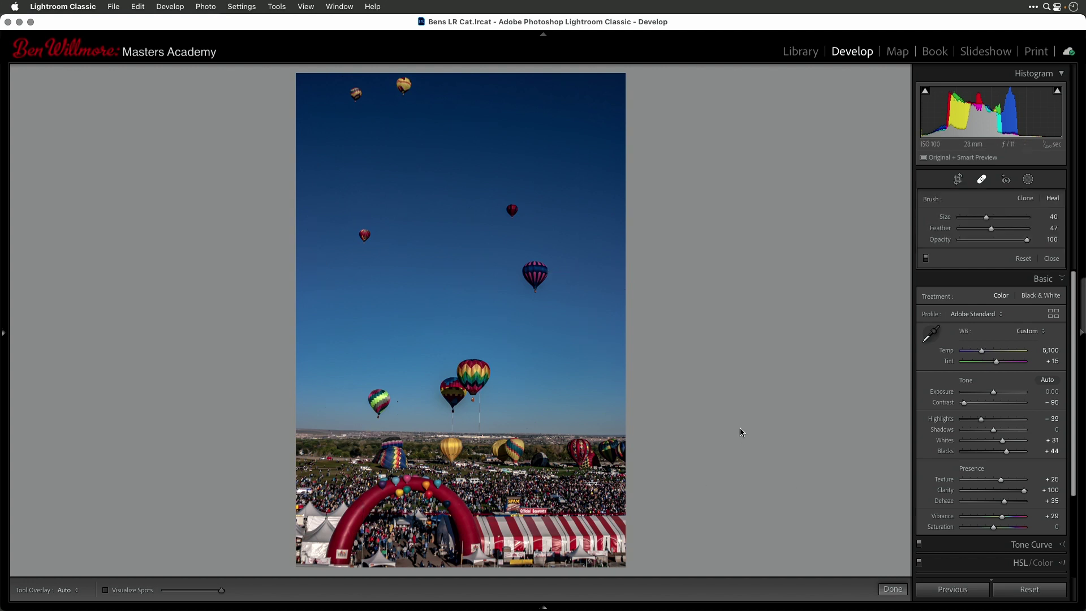
In the next photo, heal the dust spot at the sky's edge near the small red balloon at size 76 with feather 0
{"action": "key", "text": "Right"}
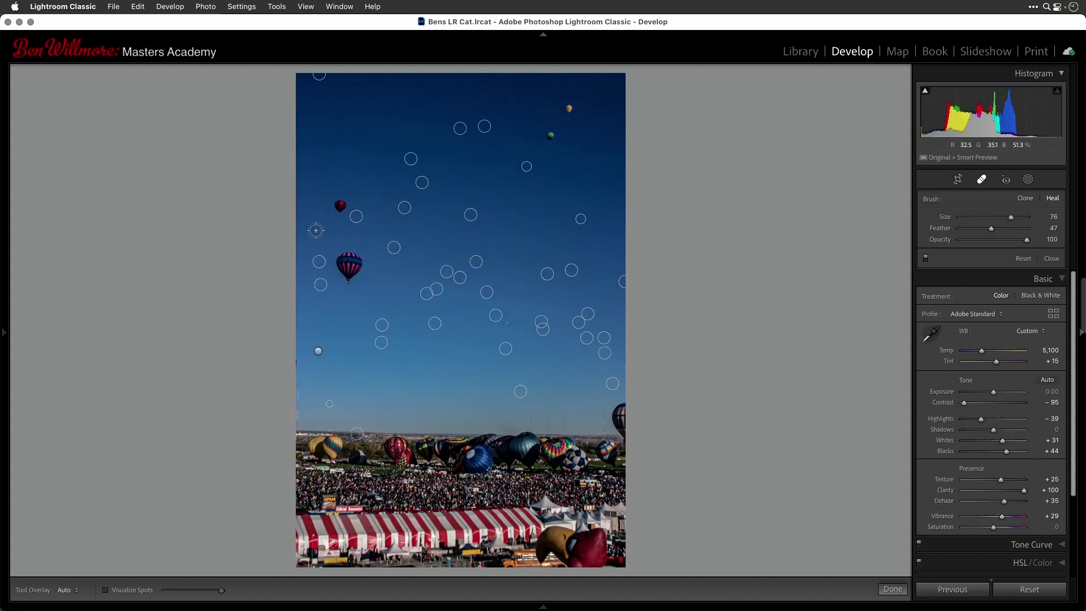
{"action": "scroll", "coordinate": [533, 165], "scroll_direction": "up", "scroll_amount": 1}
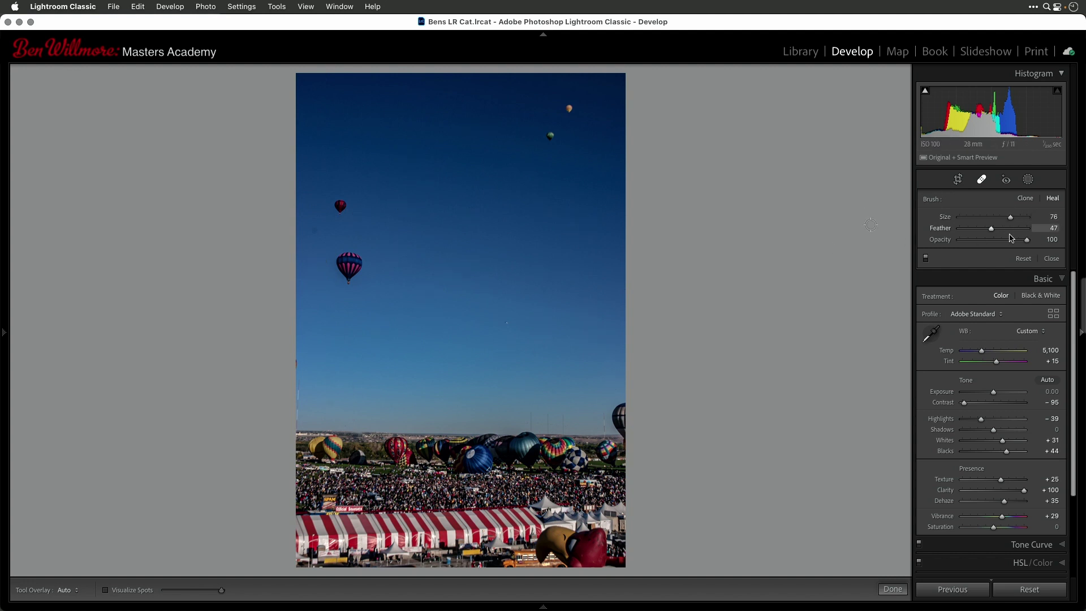
{"action": "left_click", "coordinate": [314, 230]}
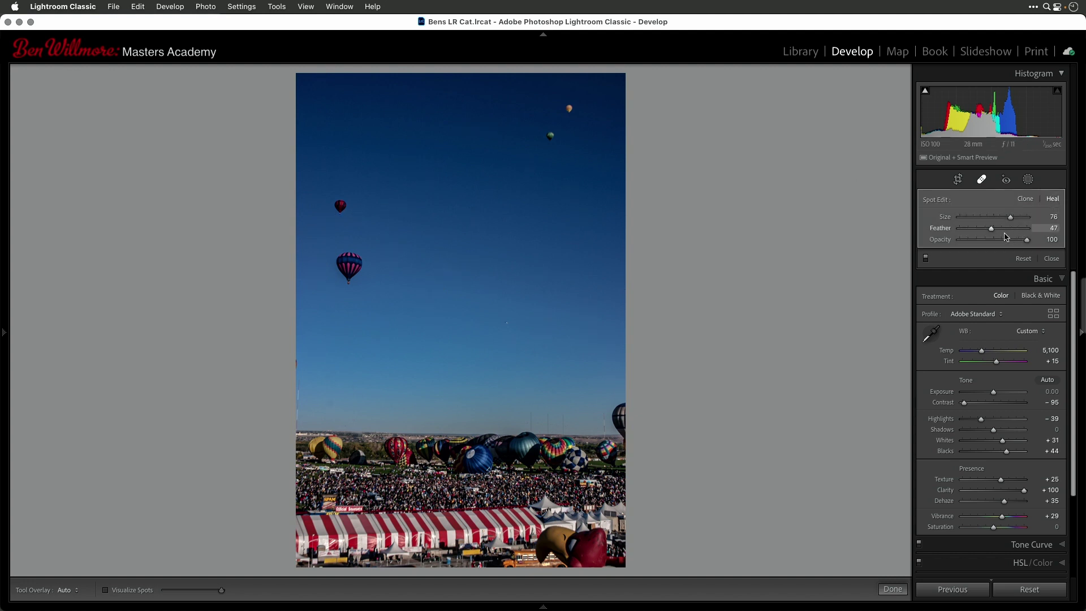
{"action": "left_click_drag", "start_coordinate": [992, 230], "coordinate": [950, 228]}
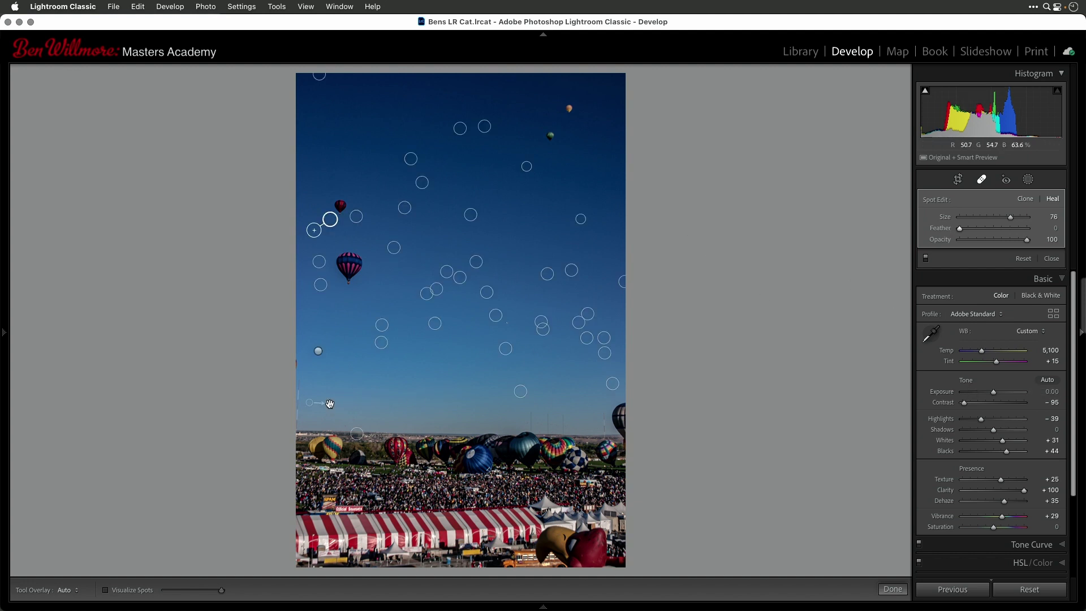
Enlarge the small heal in the low sky and delete the heal on the horizon
{"action": "left_click", "coordinate": [330, 403]}
{"action": "key", "text": "bracketright"}
{"action": "key", "text": "bracketright"}
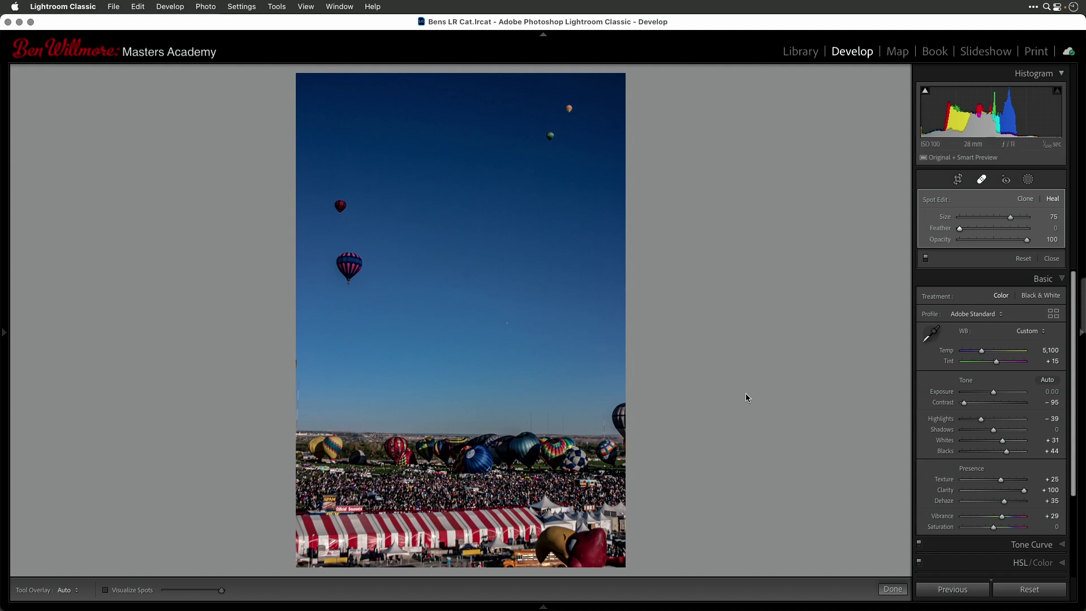
{"action": "key", "text": "Delete"}
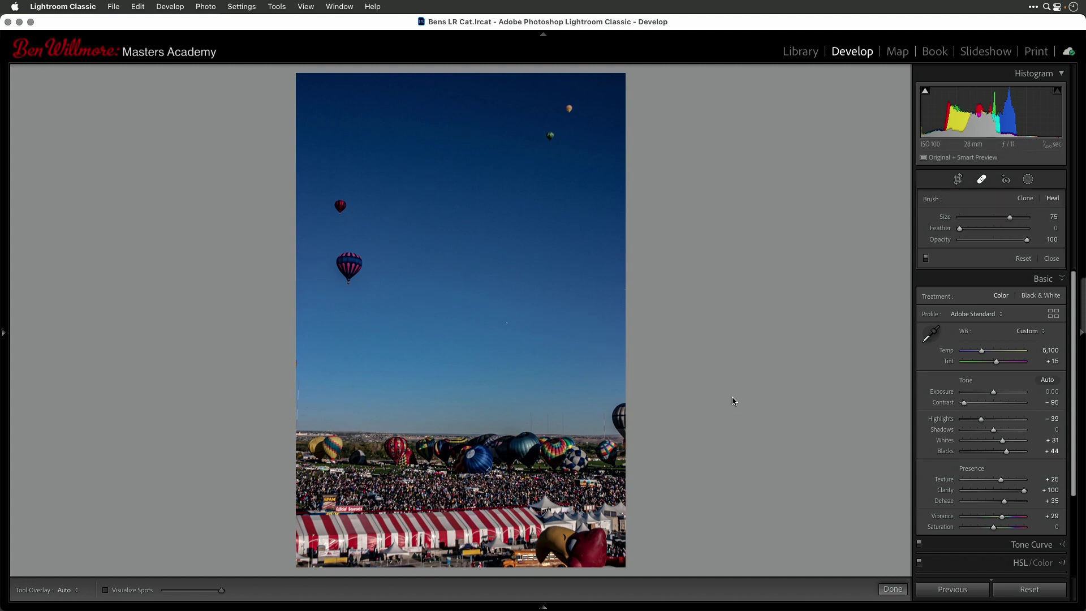
In the next photo, rework the heal at the sky's edge and the one low in the sky, giving the lower one size 76
{"action": "key", "text": "super+Right"}
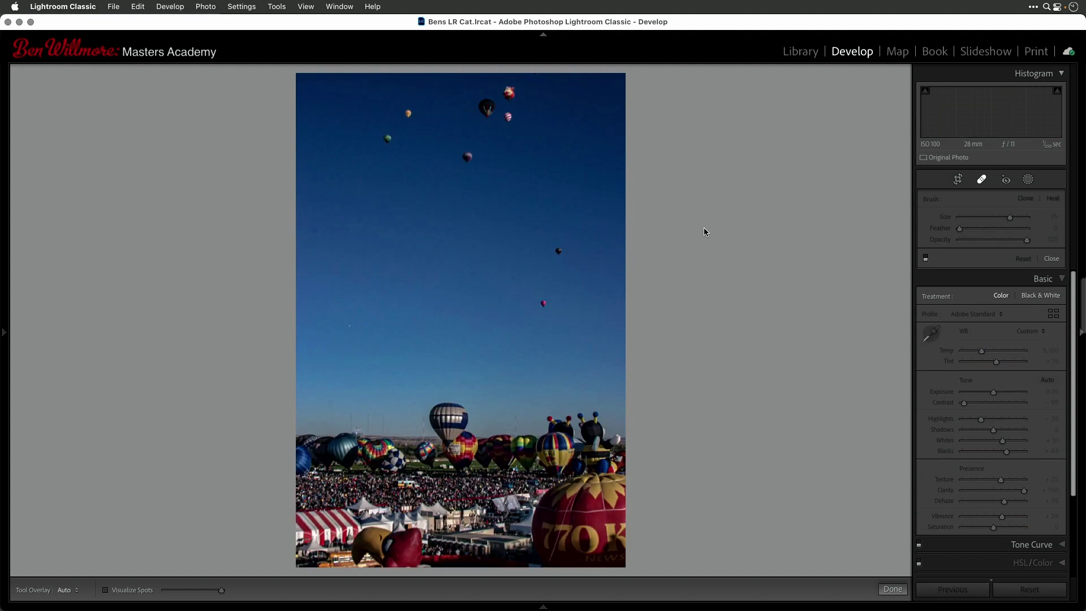
{"action": "left_click", "coordinate": [313, 230]}
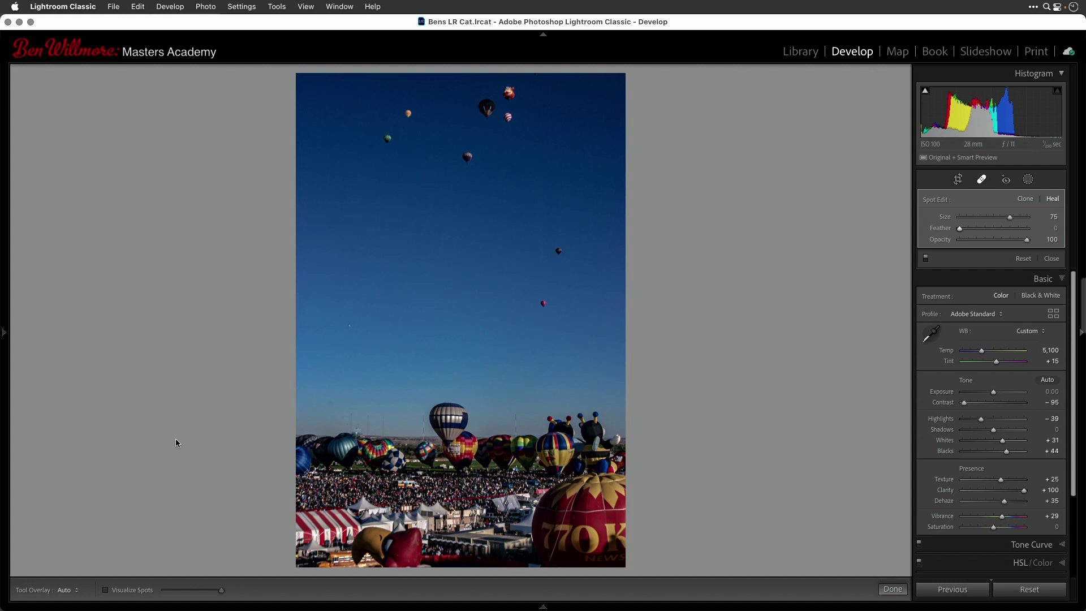
{"action": "left_click", "coordinate": [331, 402]}
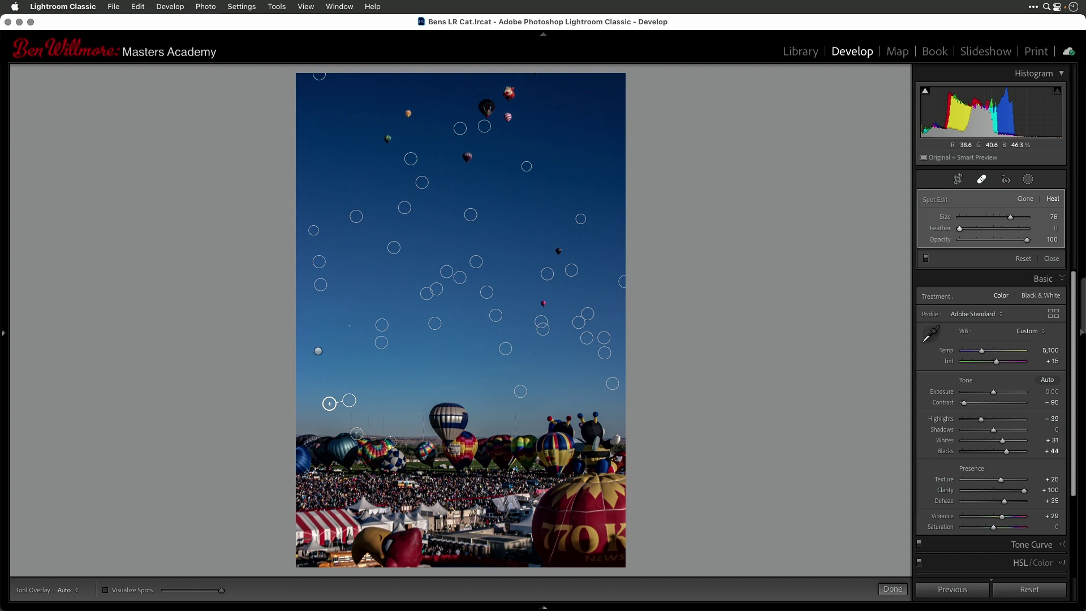
Delete the heal on the horizon and heal the remaining dust spot in the lower sky at size 76 with feather 0
{"action": "left_click_drag", "start_coordinate": [357, 433], "coordinate": [419, 449]}
{"action": "left_click", "coordinate": [647, 431]}
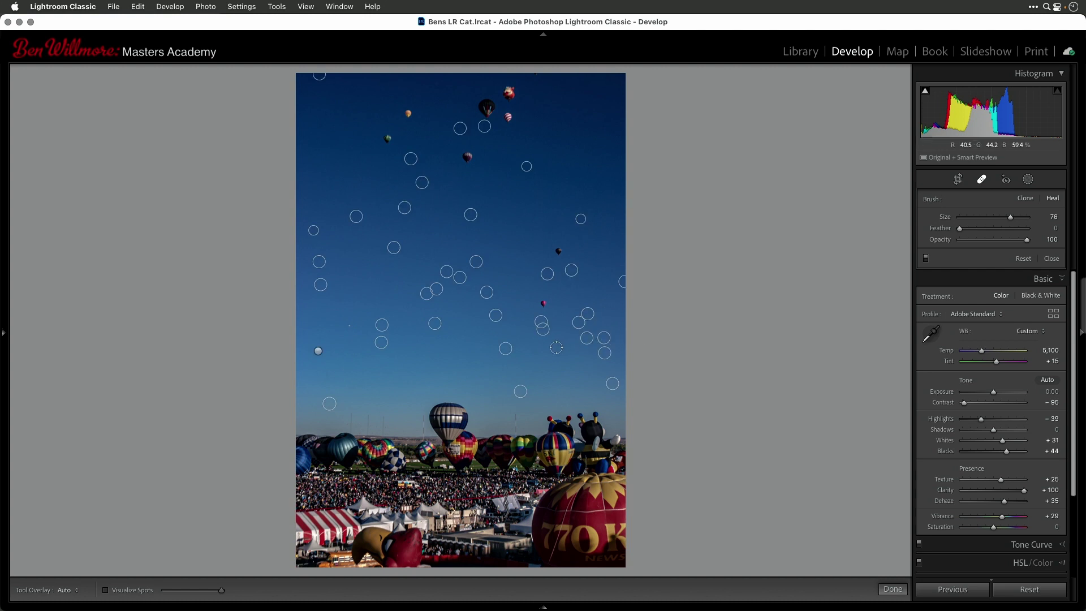
{"action": "left_click", "coordinate": [534, 353]}
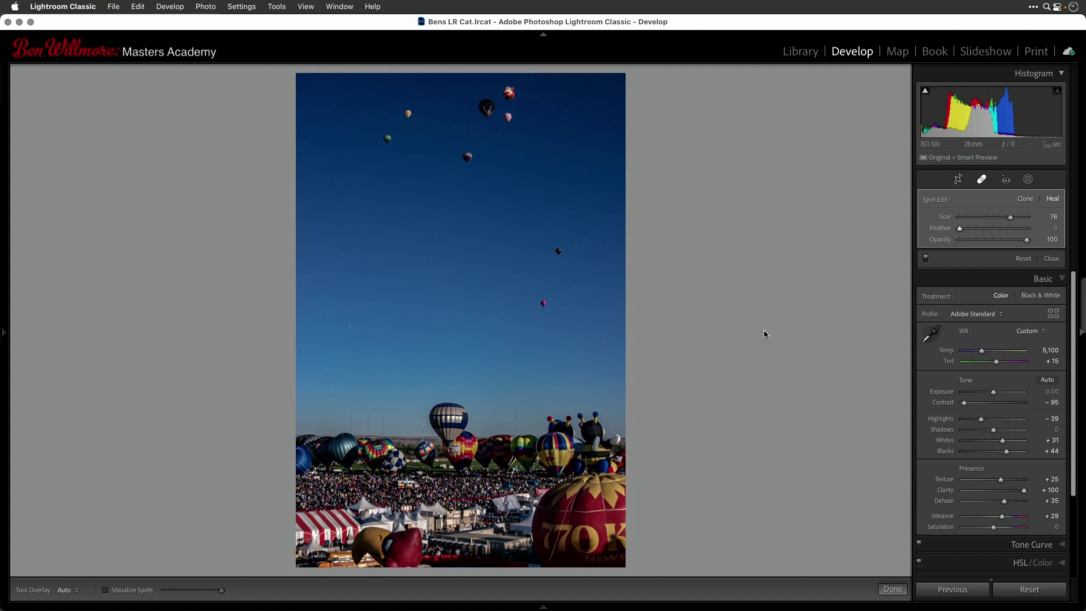
Check the sky for leftover dust spots with Visualize Spots, and return to the normal view
{"action": "key", "text": "a"}
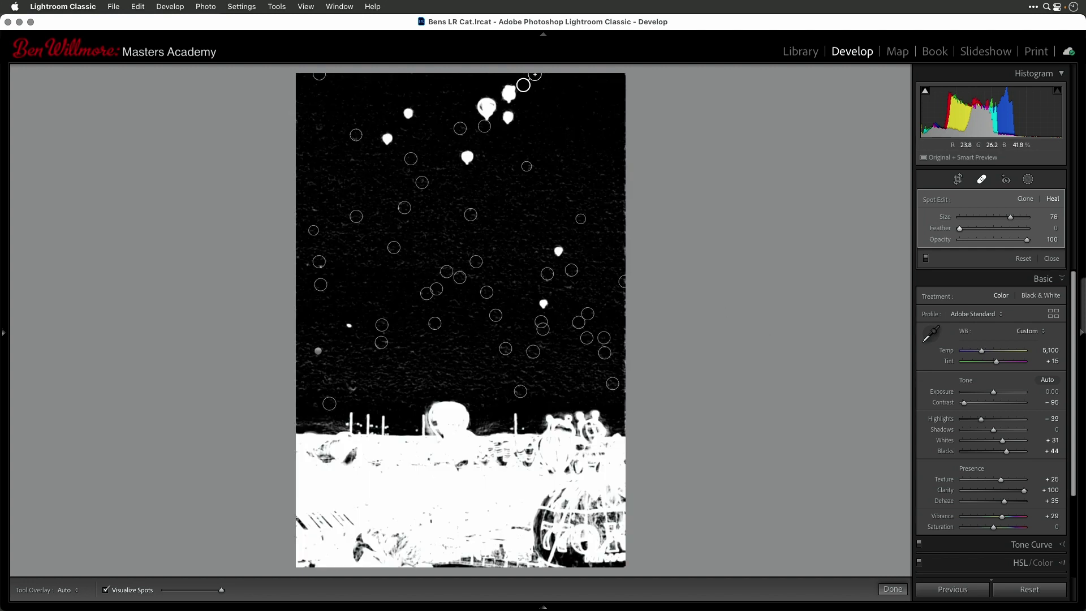
{"action": "left_click", "coordinate": [319, 127]}
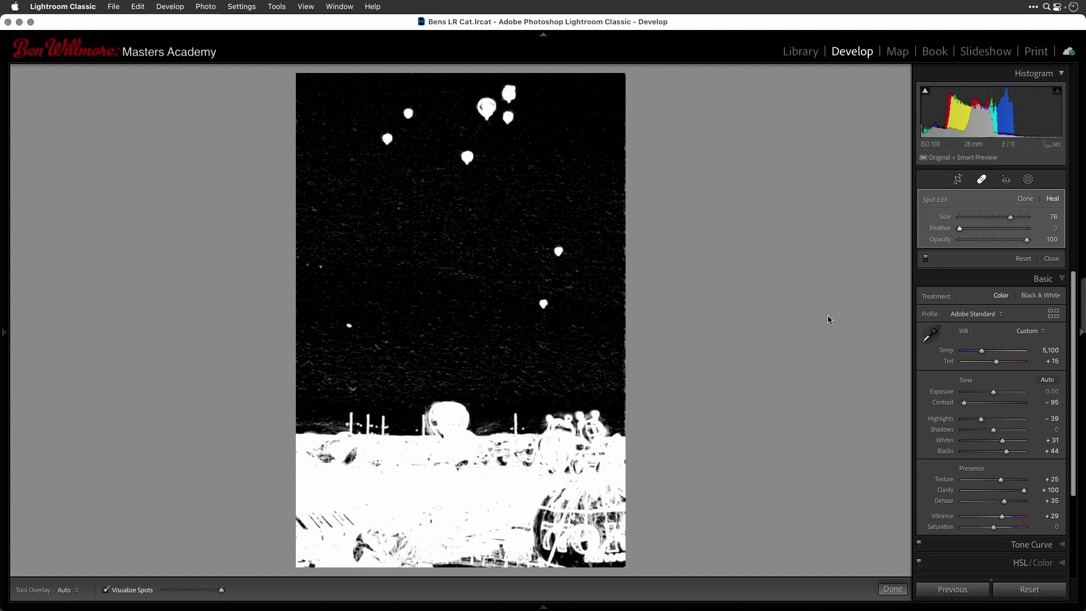
{"action": "key", "text": "a"}
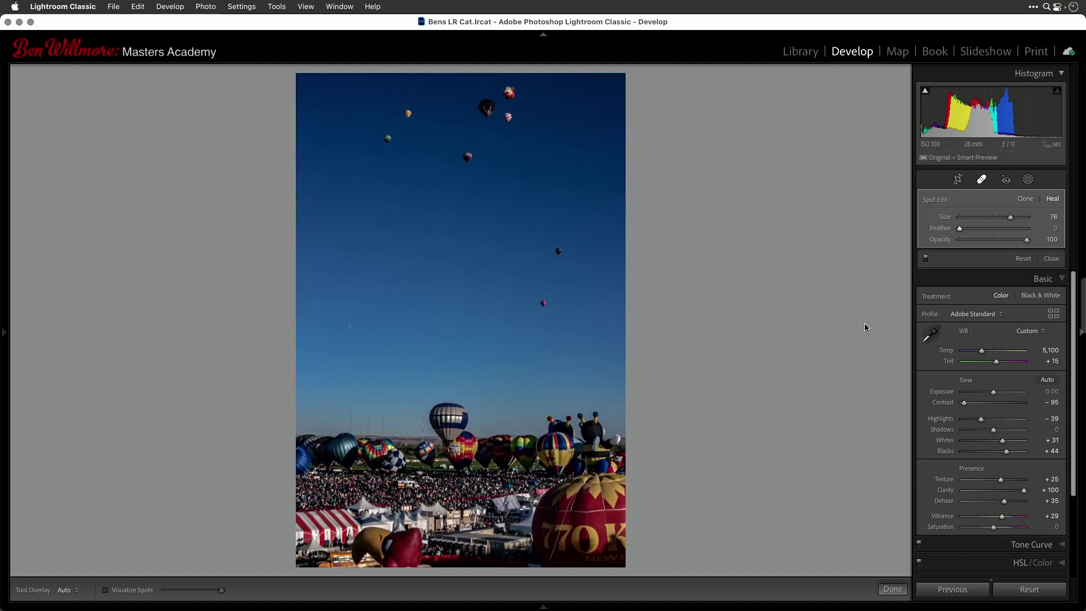
In the next photo, enlarge the heals at the sky's edge and low in the sky, the lower one to size 75, and delete the heal on the balloon
{"action": "key", "text": "Right"}
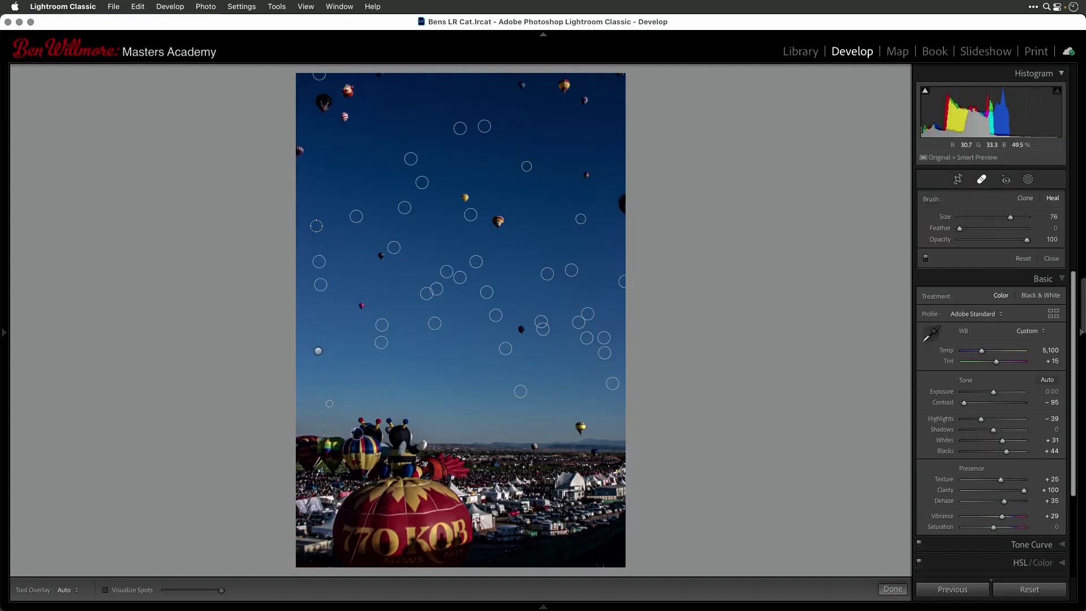
{"action": "left_click", "coordinate": [315, 232]}
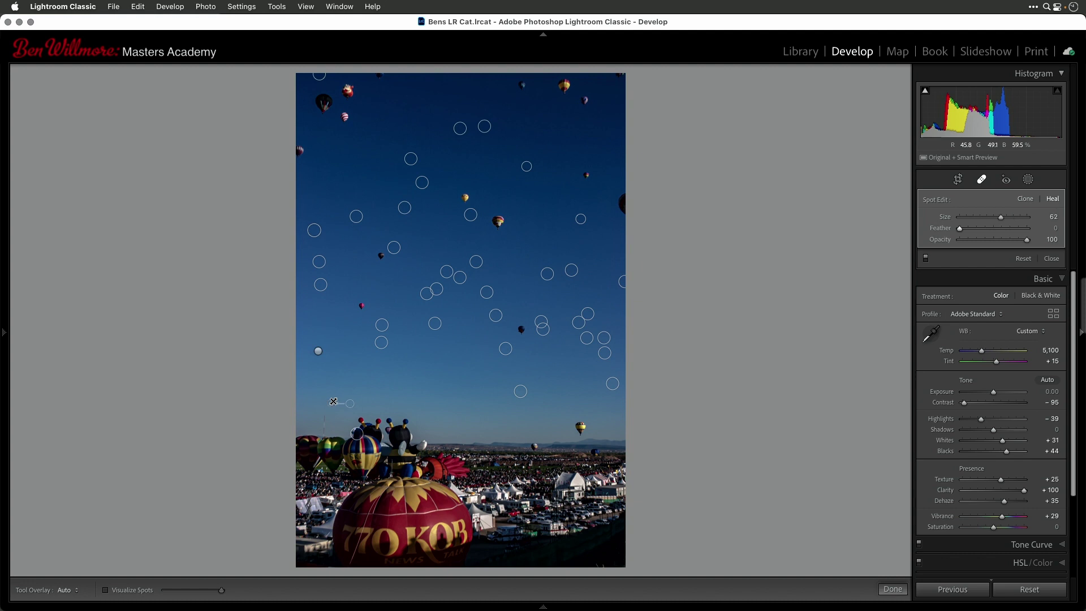
{"action": "left_click", "coordinate": [334, 401]}
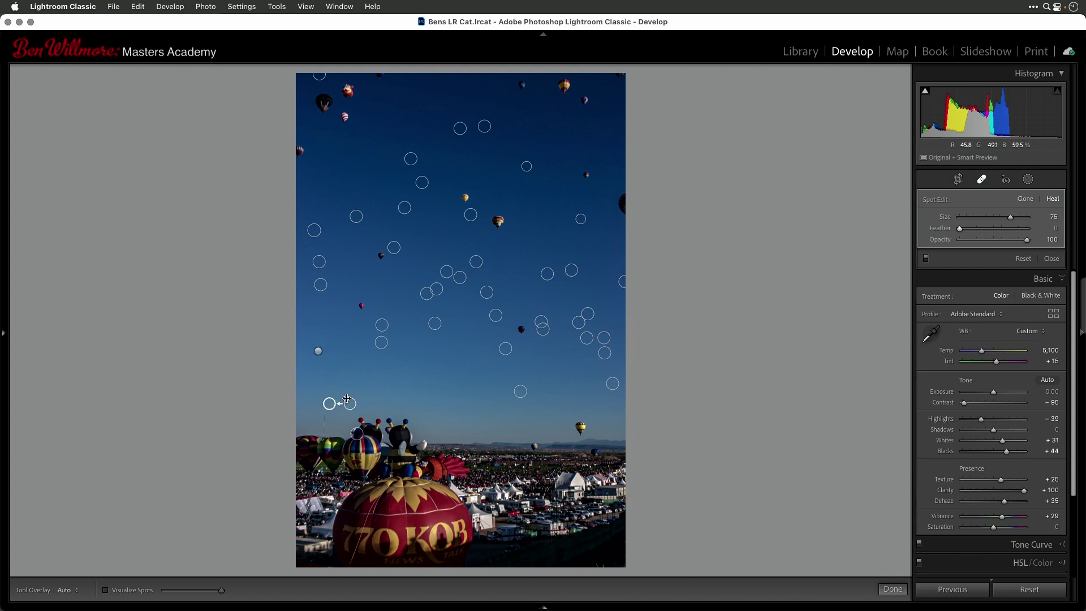
{"action": "left_click", "coordinate": [361, 436]}
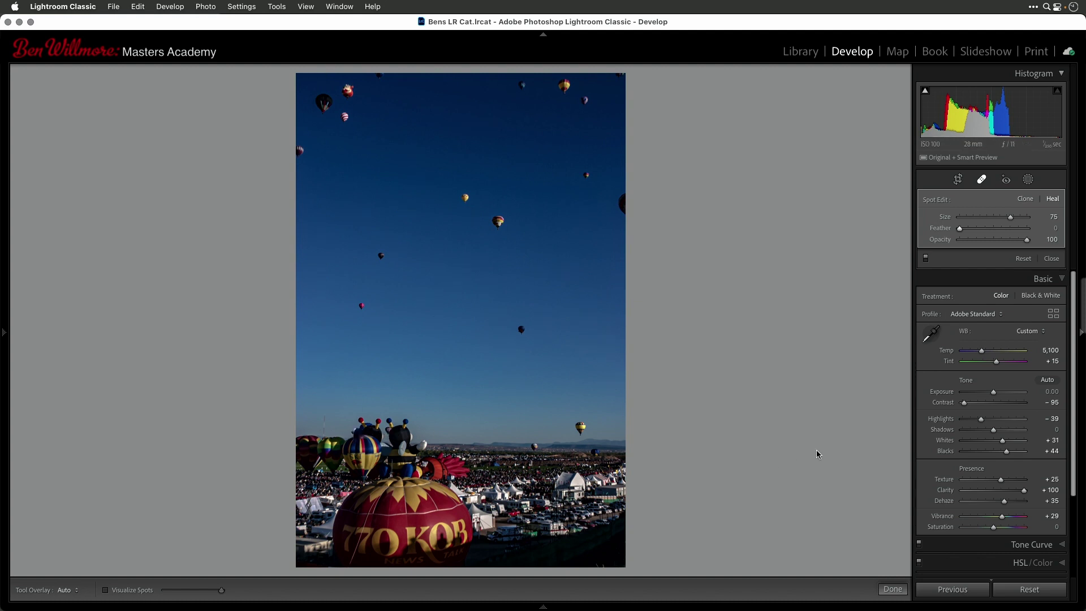
{"action": "key", "text": "Delete"}
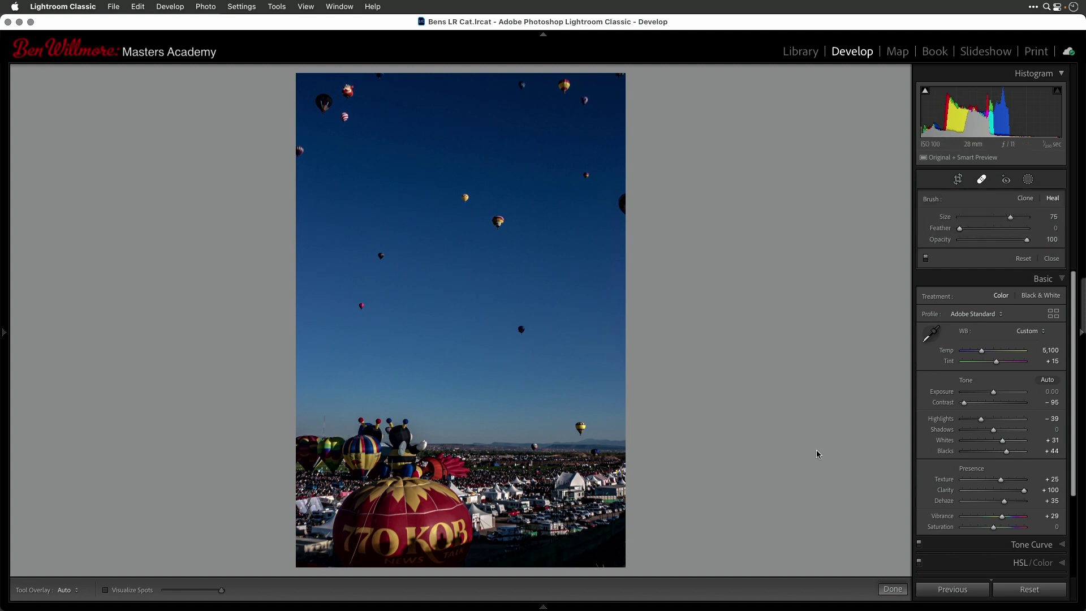
Heal away the dark fragments cut off at the photo's upper corner and upper edge and the dark balloon cropped by its side edge
{"action": "left_click", "coordinate": [620, 75]}
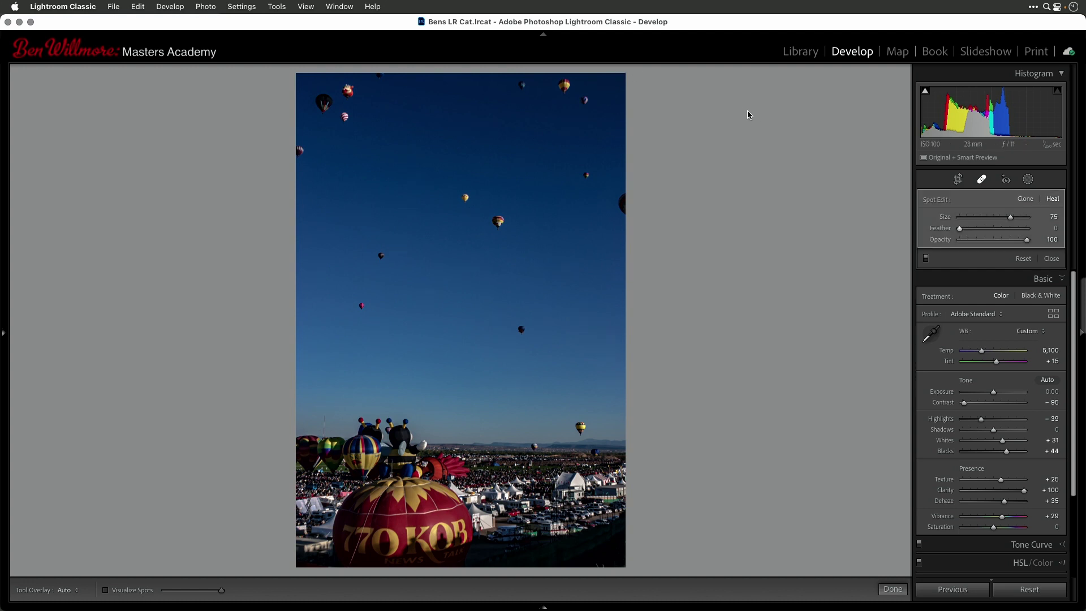
{"action": "left_click", "coordinate": [379, 75]}
{"action": "left_click", "coordinate": [624, 213]}
Go to the sunburst photo with the dancer and heal a spot in the blue sky beside the sun at size 76
{"action": "key", "text": "super+Right"}
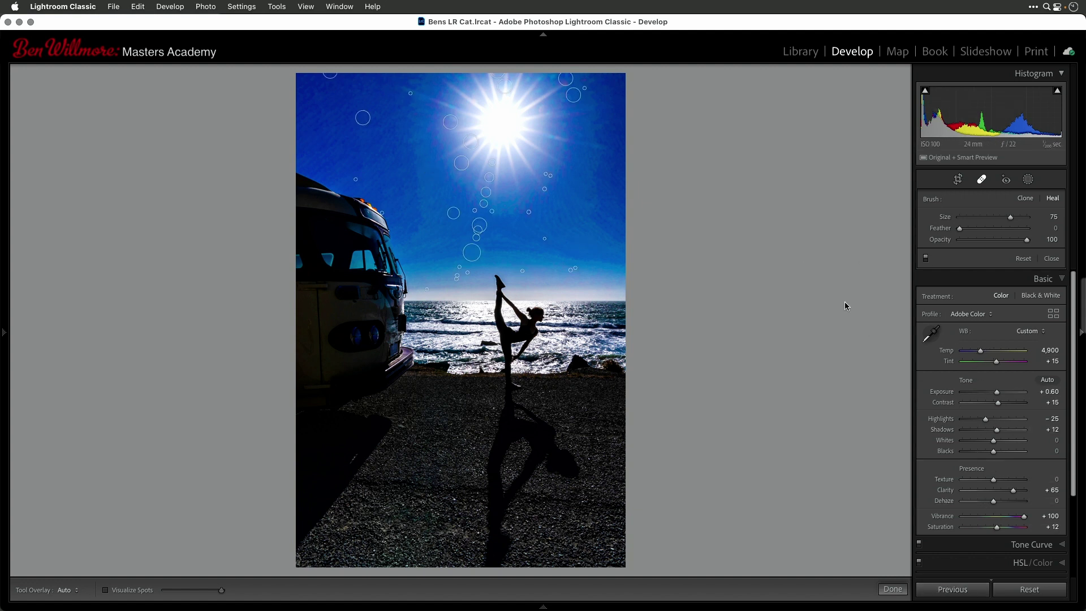
{"action": "left_click", "coordinate": [579, 161]}
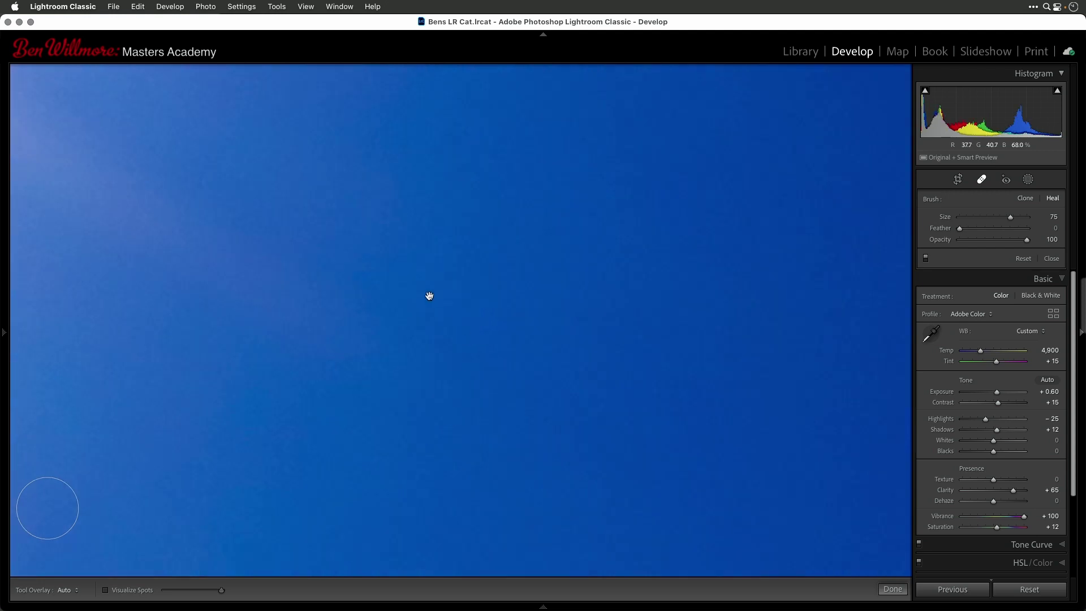
{"action": "left_click", "coordinate": [459, 220]}
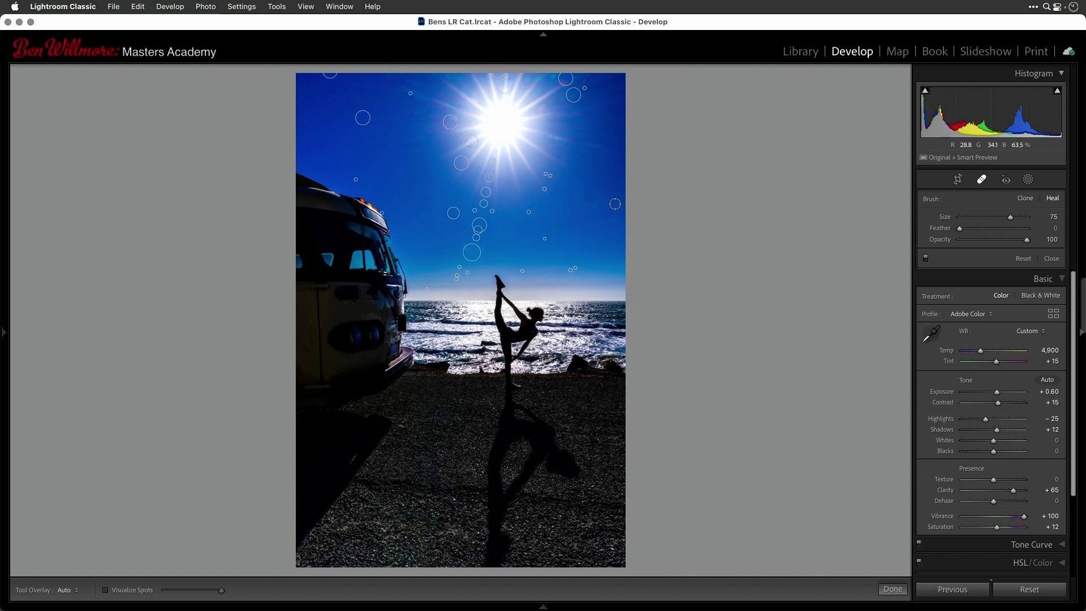
{"action": "scroll", "coordinate": [589, 194], "scroll_direction": "up", "scroll_amount": 2}
{"action": "left_click", "coordinate": [589, 194]}
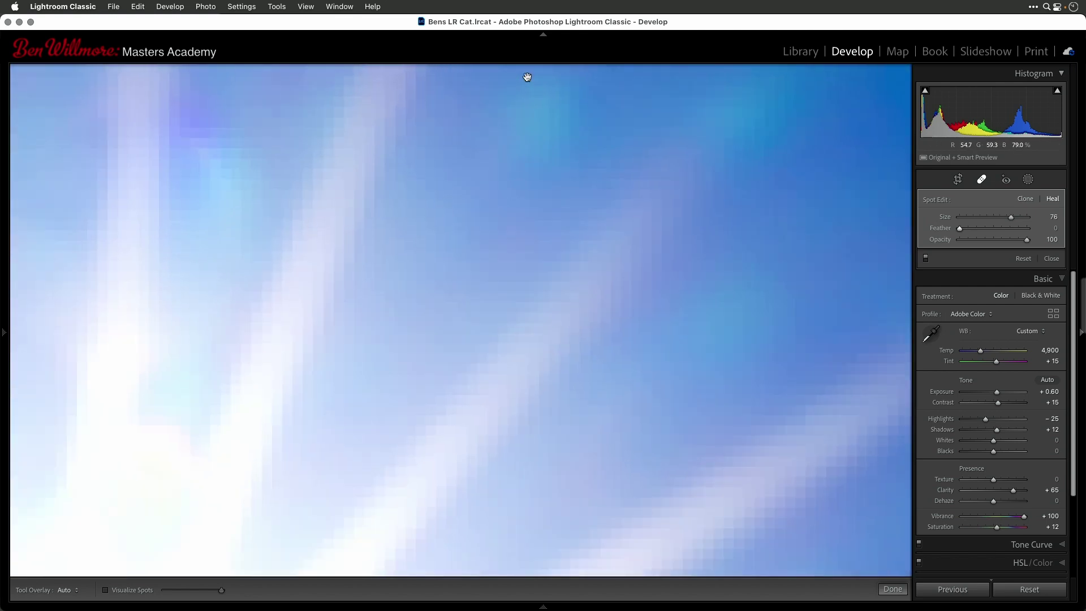
Inspect the sun's rays and the colored flare spots around it near the photo's upper edge
{"action": "left_click", "coordinate": [524, 75]}
{"action": "key", "text": "super+minus"}
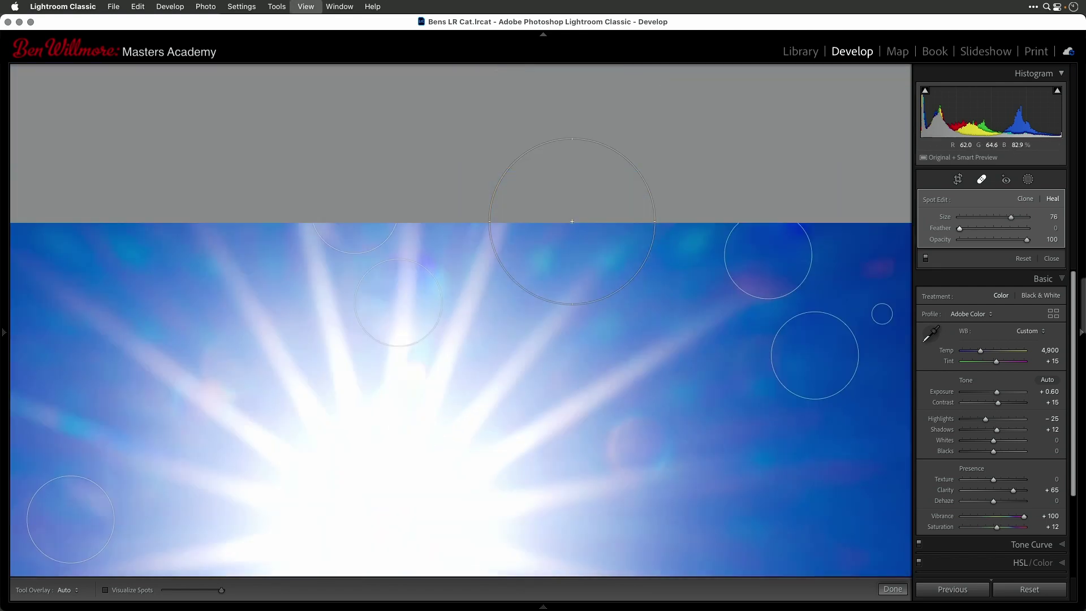
{"action": "key", "text": "super+minus"}
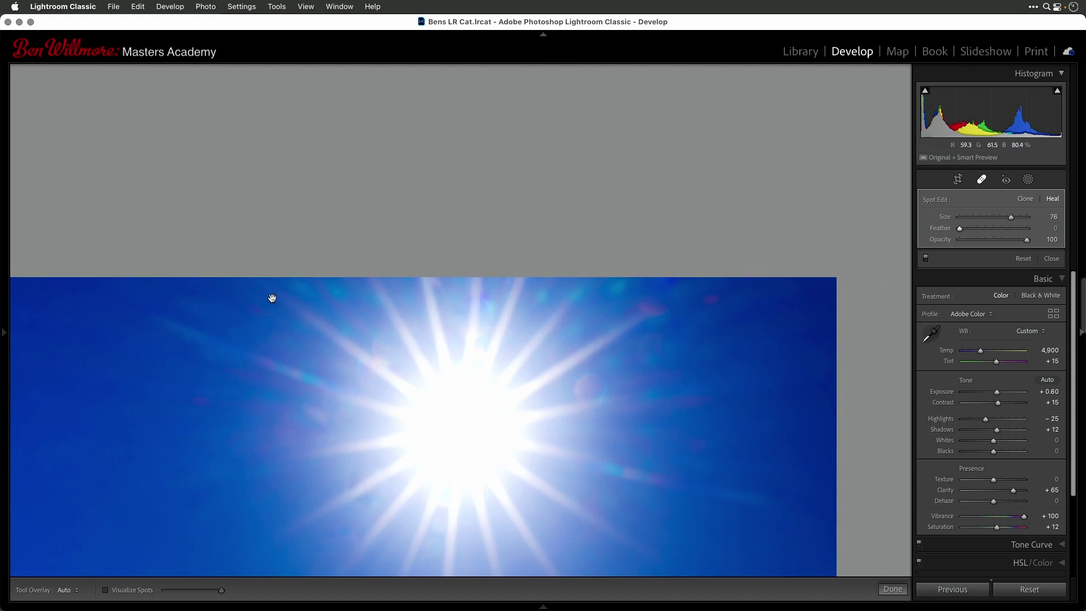